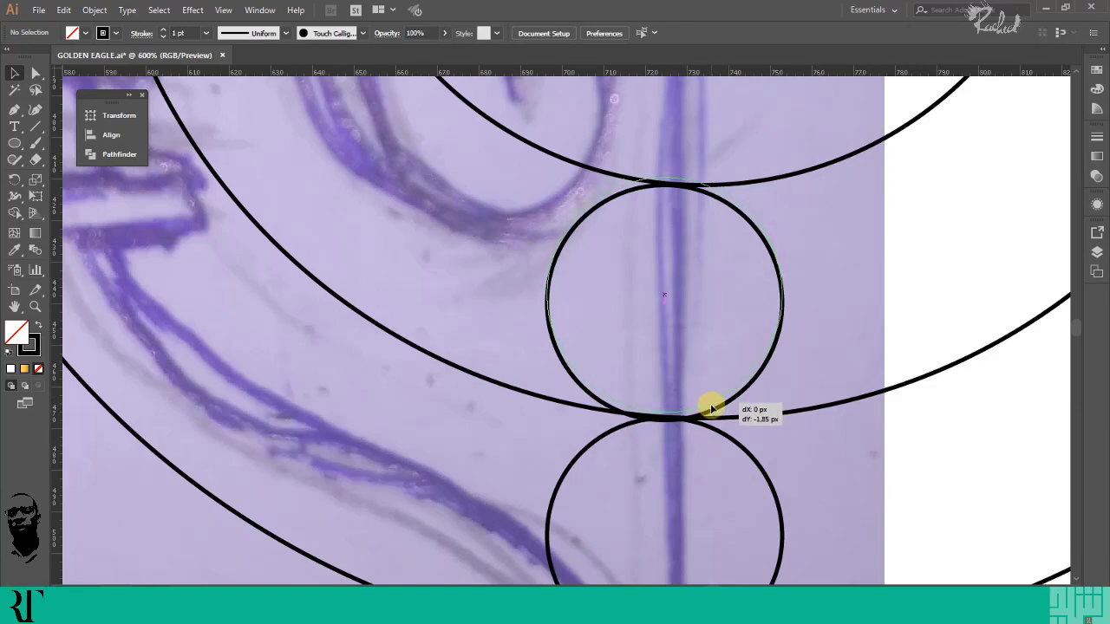
Move the upper small circle up about 1.85 px to fit between the inner and middle rings
left_click_drag(711, 408, 711, 407)
scroll(706, 309, "down", 2)
left_click(789, 321)
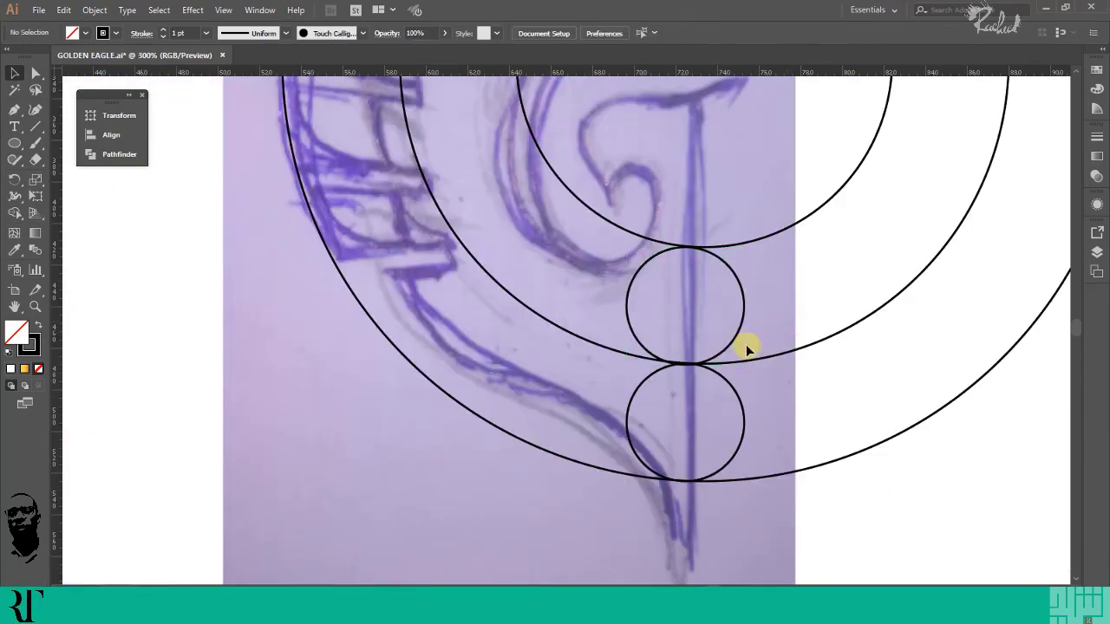
Shrink the small circle between the inner and middle rings and move the inner ring down to touch it
left_click(745, 300)
left_click_drag(687, 250, 687, 298)
left_click(758, 273)
left_click(712, 248)
left_click_drag(702, 249, 701, 300)
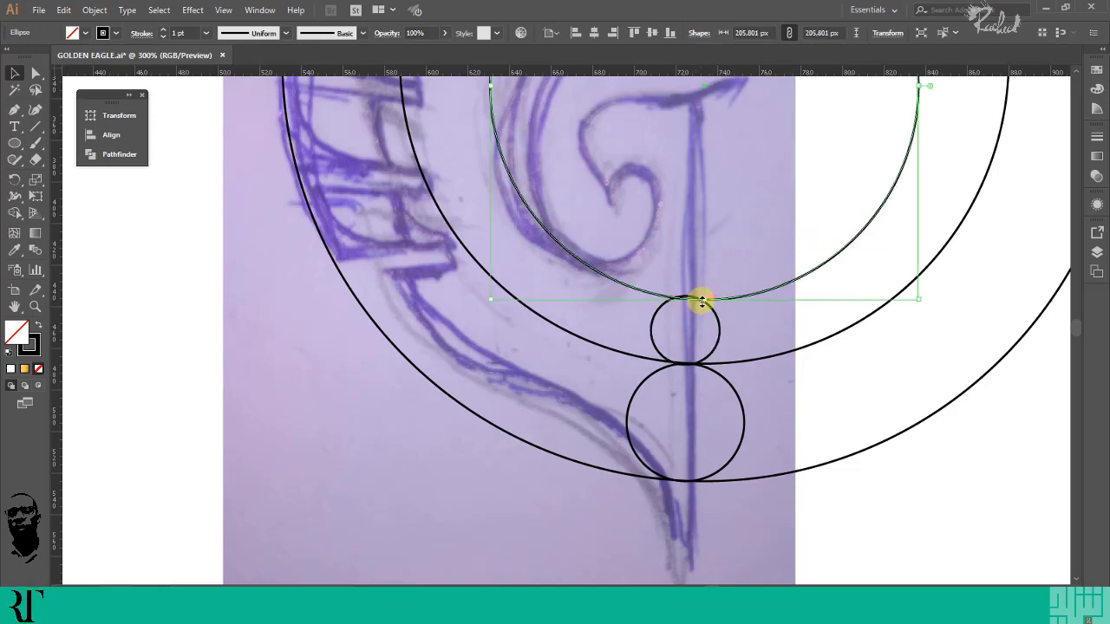
scroll(701, 300, "down", 2)
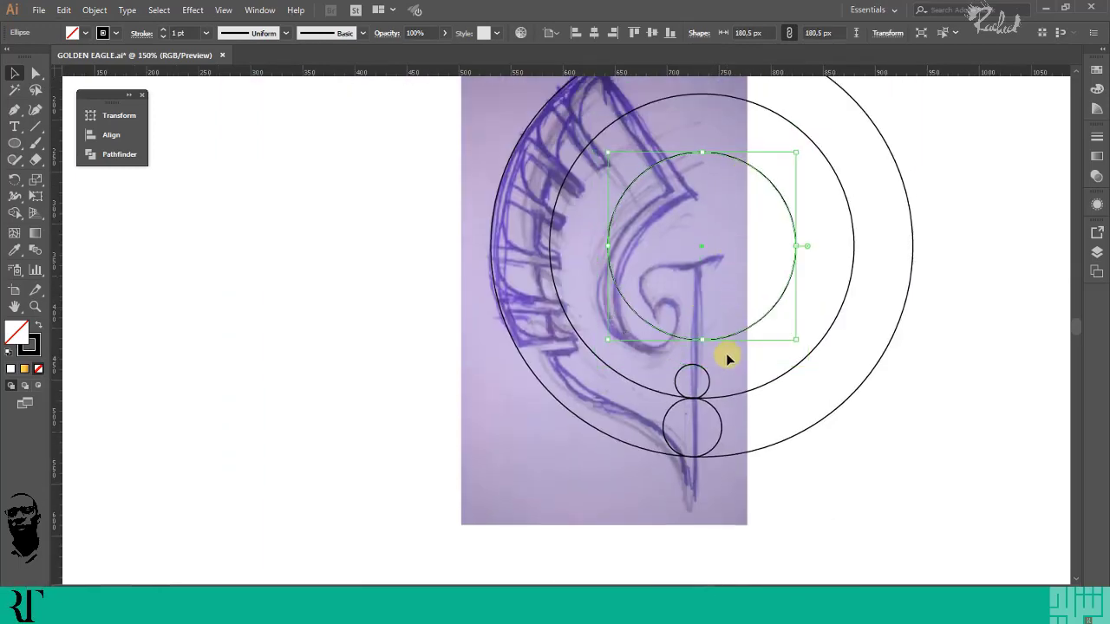
left_click_drag(701, 340, 706, 364)
left_click(782, 247)
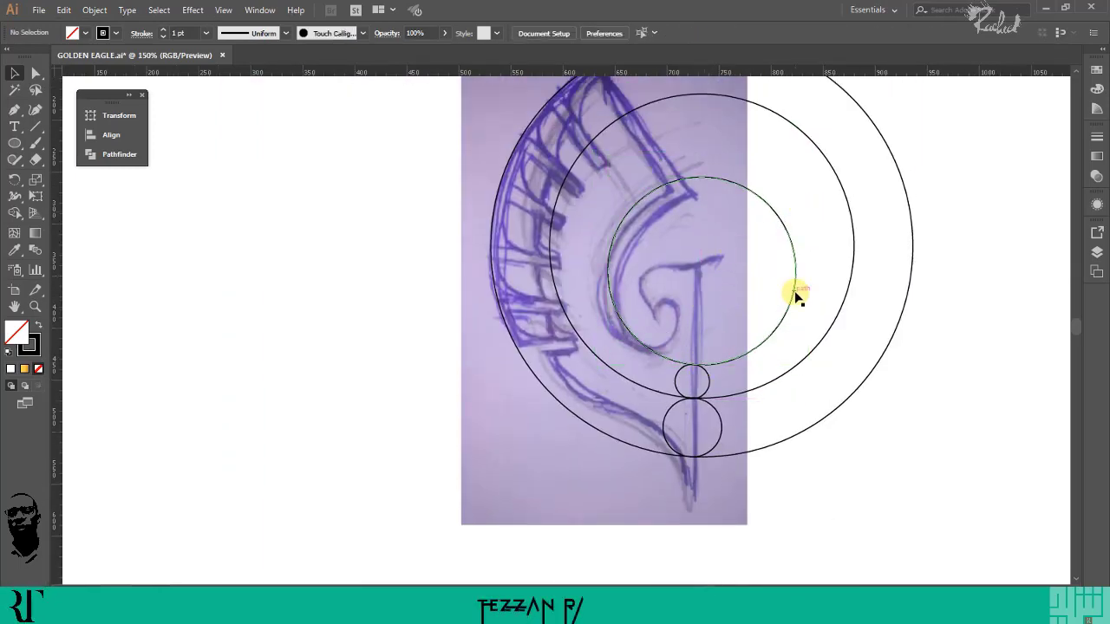
Align the inner ring and upper small circle horizontally by centre to the lower small circle
left_click(766, 337)
left_click(707, 392, "shift")
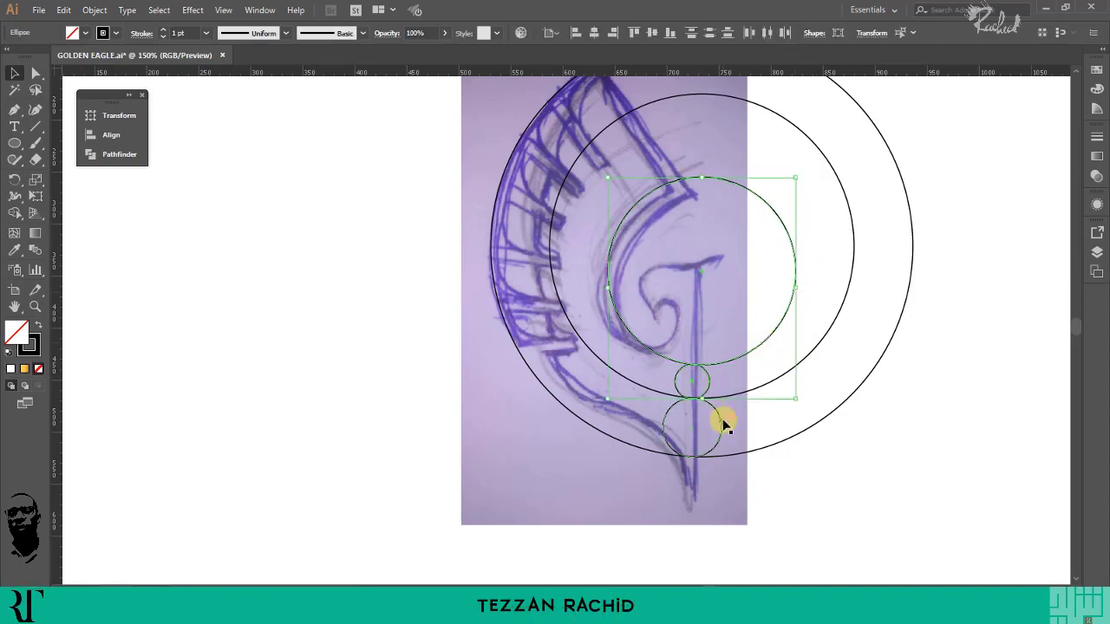
left_click(719, 420)
left_click(596, 33)
left_click(960, 354)
scroll(802, 345, "up", 1)
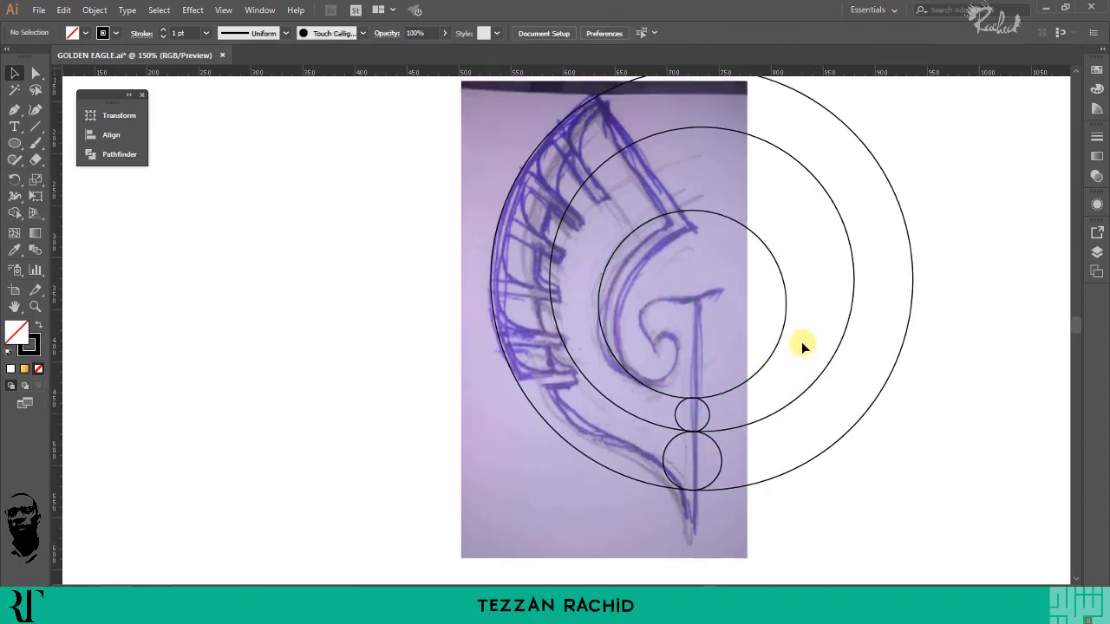
Copy the upper small circle onto the innermost curl of the sketched spiral and shrink it to fit
left_click_drag(709, 418, 650, 366)
scroll(655, 357, "up", 2)
left_click(755, 490)
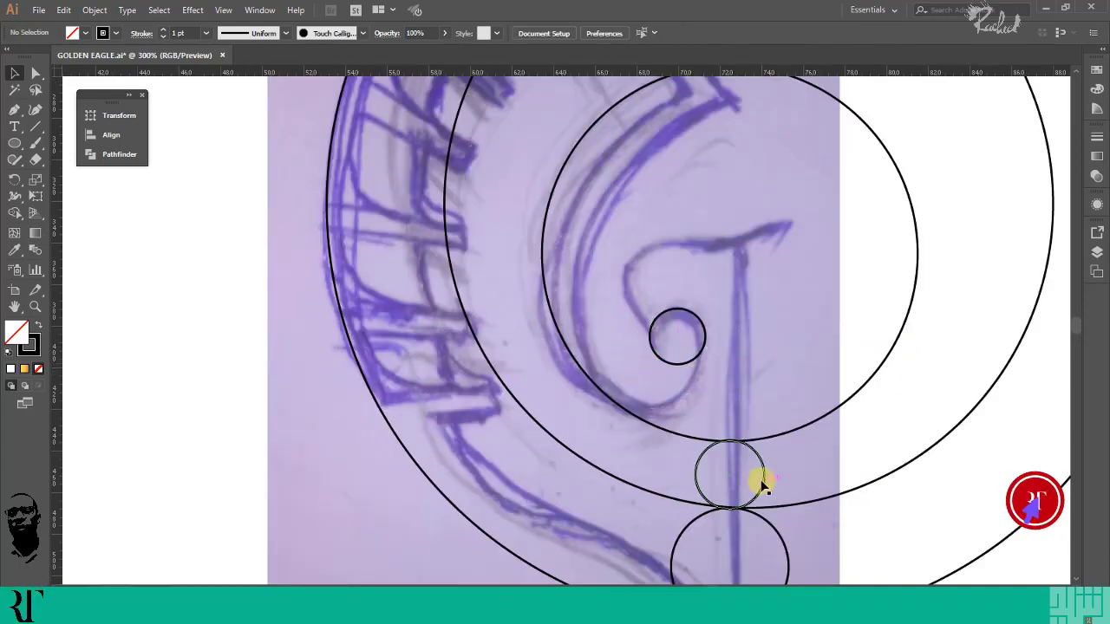
Place another circle copy on the spiral's lower bend and enlarge it to about 57.8 px, touching the inner ring
left_click_drag(761, 486, 666, 380)
left_click_drag(669, 330, 709, 294)
left_click(704, 381)
scroll(685, 386, "up", 1)
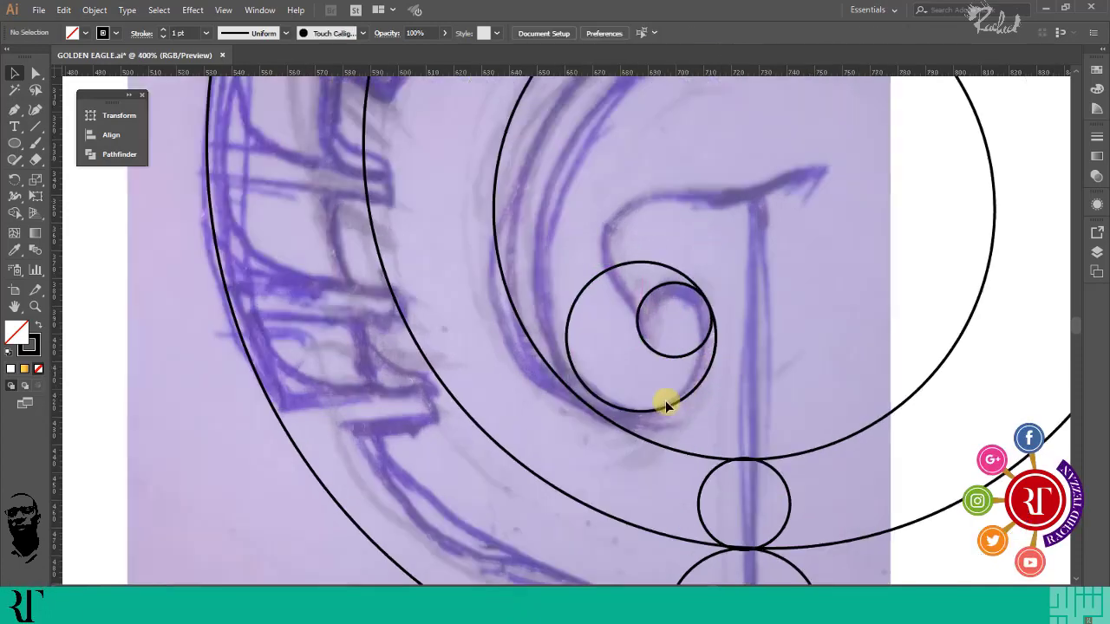
left_click(585, 388)
left_click_drag(565, 417, 550, 423)
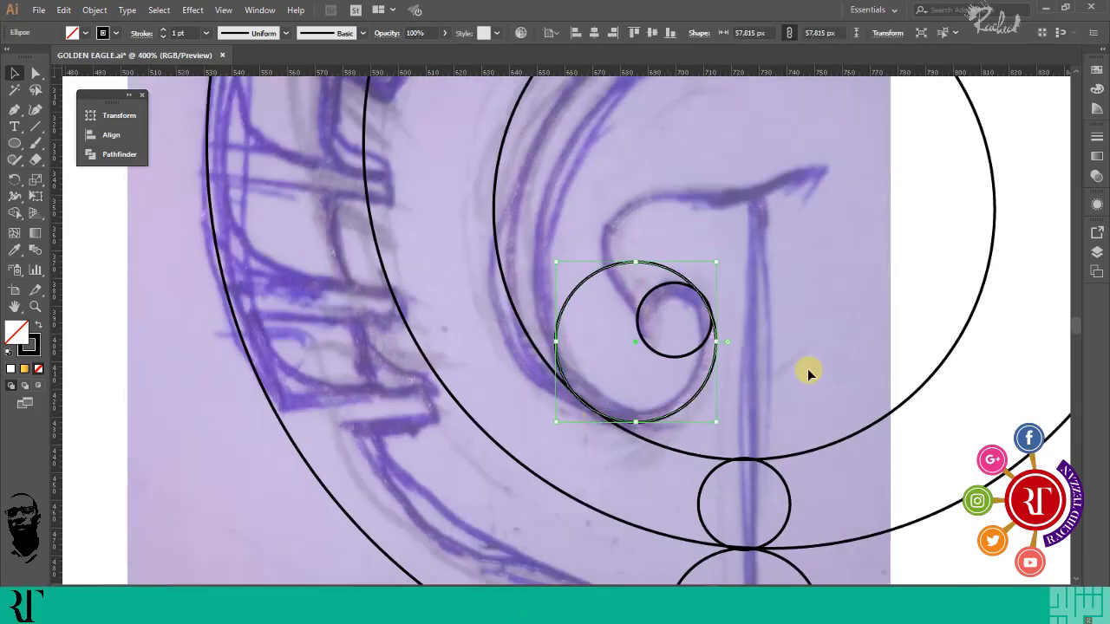
Add circle copies along the sketch's upper curve, a medium one on the hook and a small one above it
left_click(806, 372)
left_click_drag(658, 299, 754, 188)
left_click(801, 300)
scroll(659, 327, "up", 1)
left_click_drag(659, 325, 727, 175)
scroll(752, 246, "up", 4)
Nudge the small top circle up until it just touches the medium circle on the hook
left_click(747, 248)
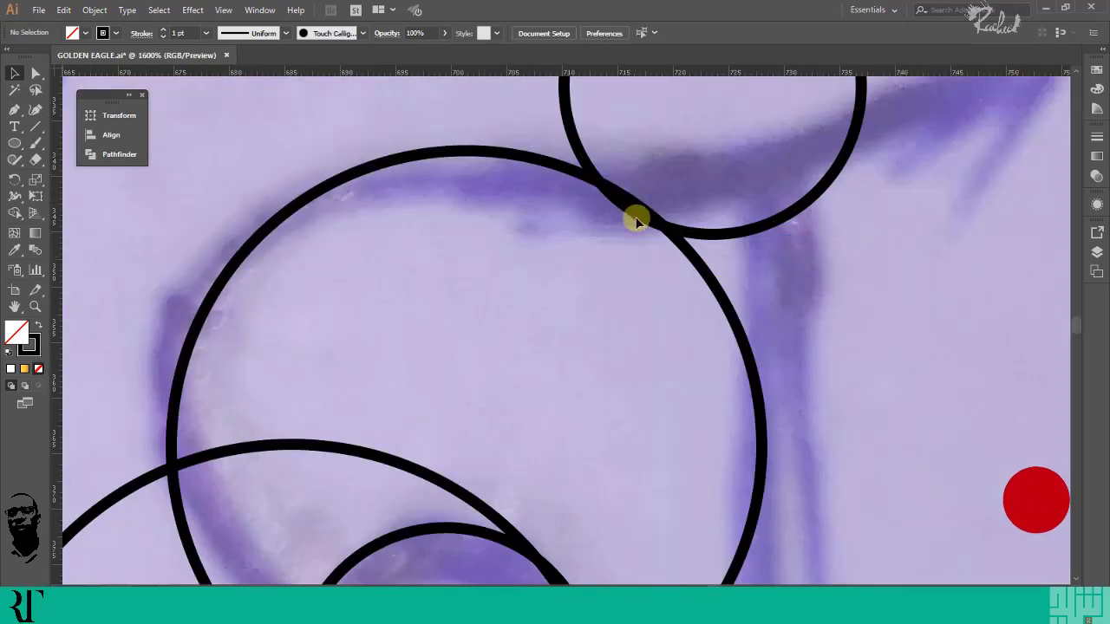
left_click_drag(637, 216, 638, 209)
left_click(619, 278)
scroll(619, 279, "down", 5)
scroll(619, 279, "down", 2)
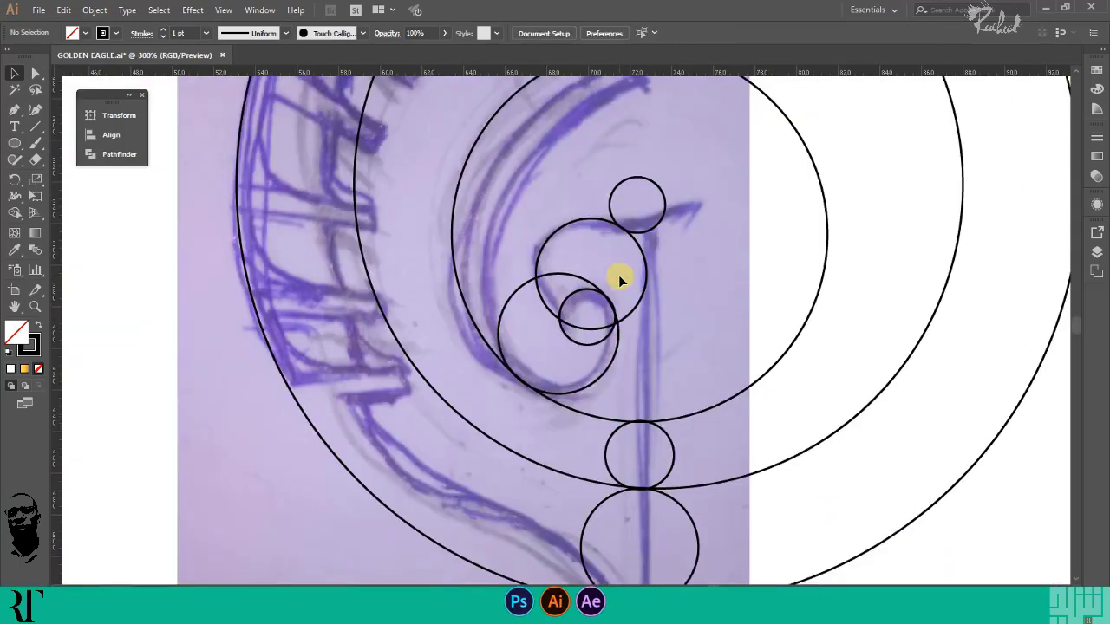
Draw a vertical line along the sketch's stem and extend its lower end to the tail tip
mouse_move(649, 113)
left_mouse_down()
mouse_move(636, 550)
mouse_move(647, 556)
left_mouse_up()
scroll(522, 344, "down", 1)
left_click(37, 72)
left_click(664, 507)
scroll(646, 564, "down", 1)
left_click_drag(647, 507, 646, 557)
left_click(674, 530)
left_click(12, 75)
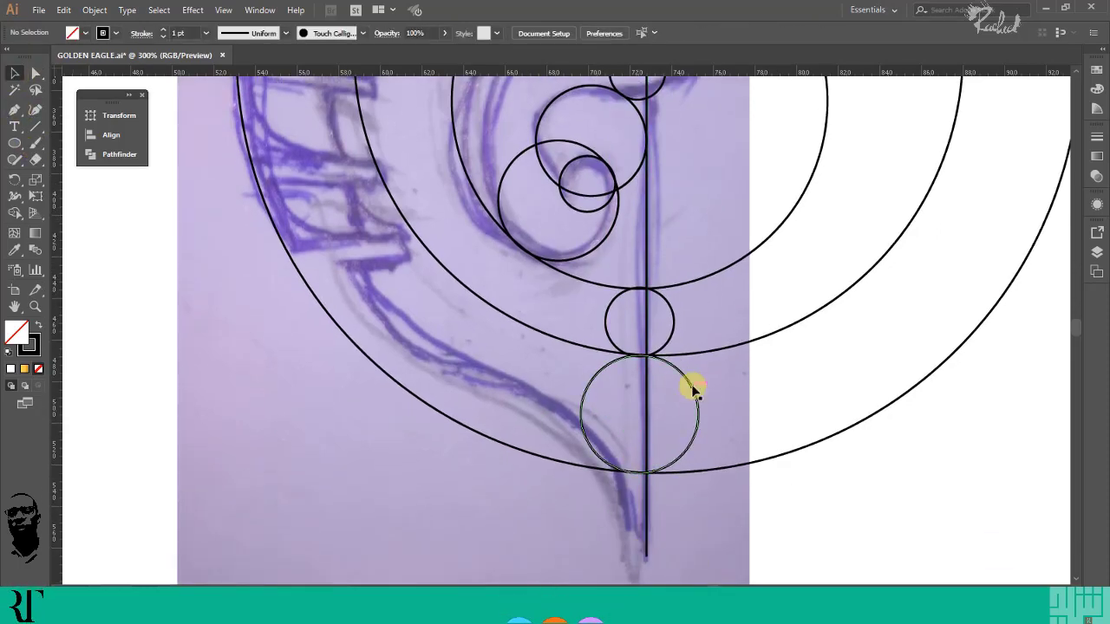
left_click_drag(689, 385, 635, 504)
left_click_drag(526, 475, 444, 368)
left_click(795, 447)
scroll(647, 457, "down", 1)
left_click_drag(640, 409, 639, 444)
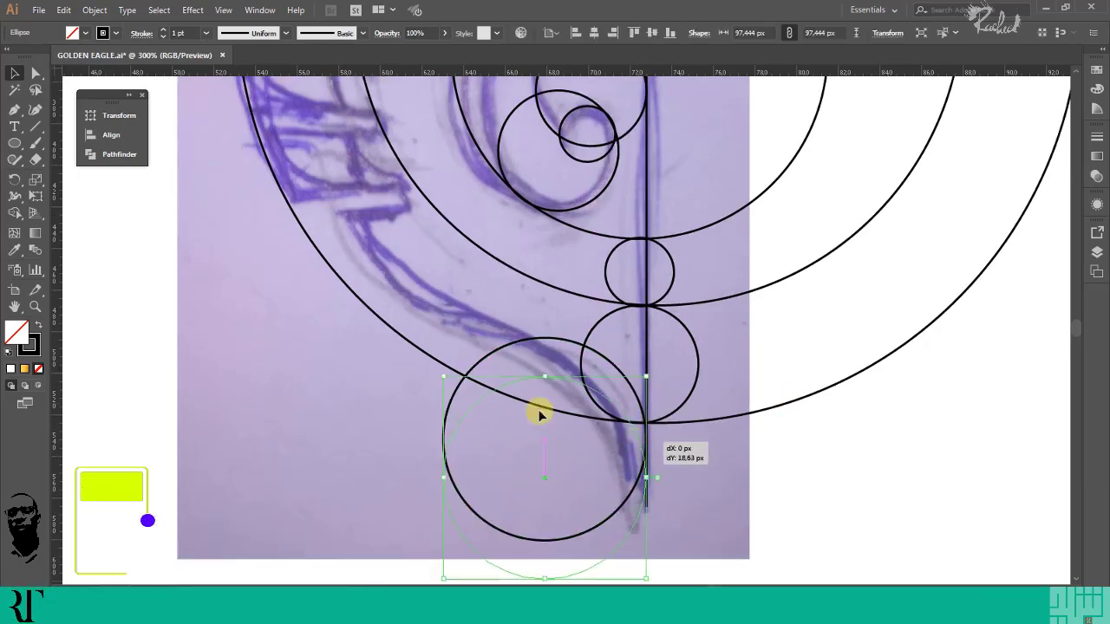
left_click_drag(442, 374, 408, 343)
scroll(550, 354, "down", 2)
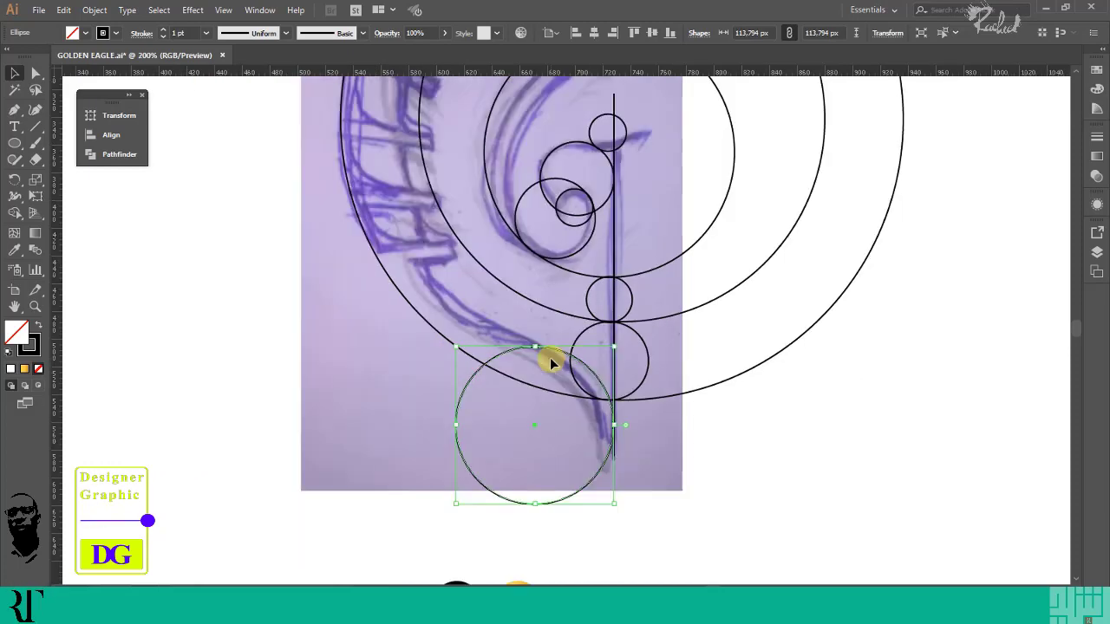
left_click(664, 445)
scroll(599, 376, "up", 1)
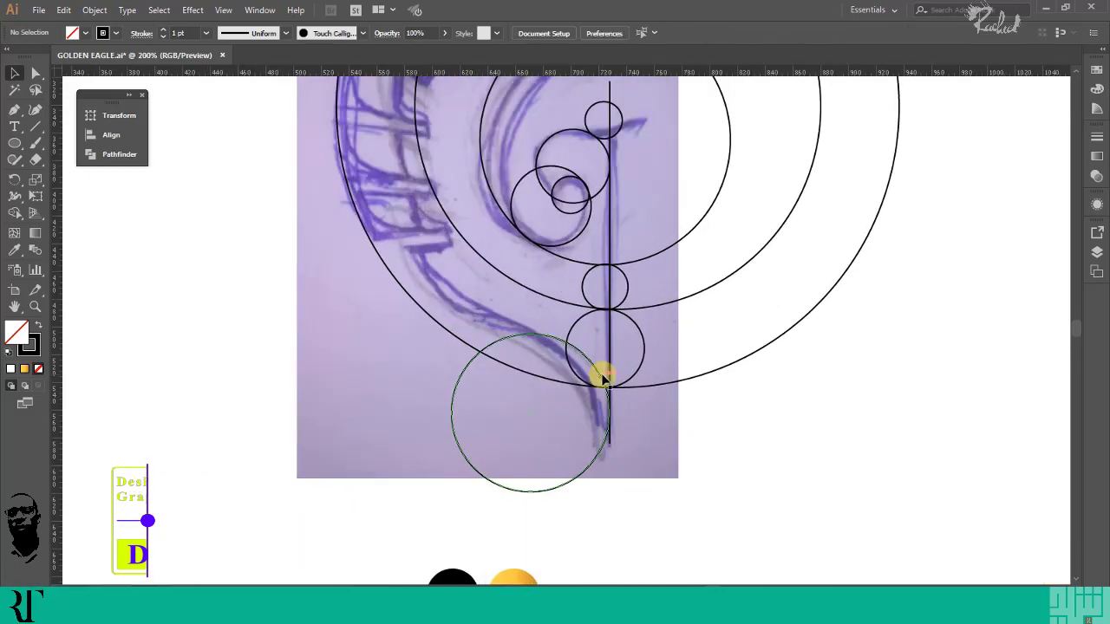
left_click_drag(599, 376, 599, 404)
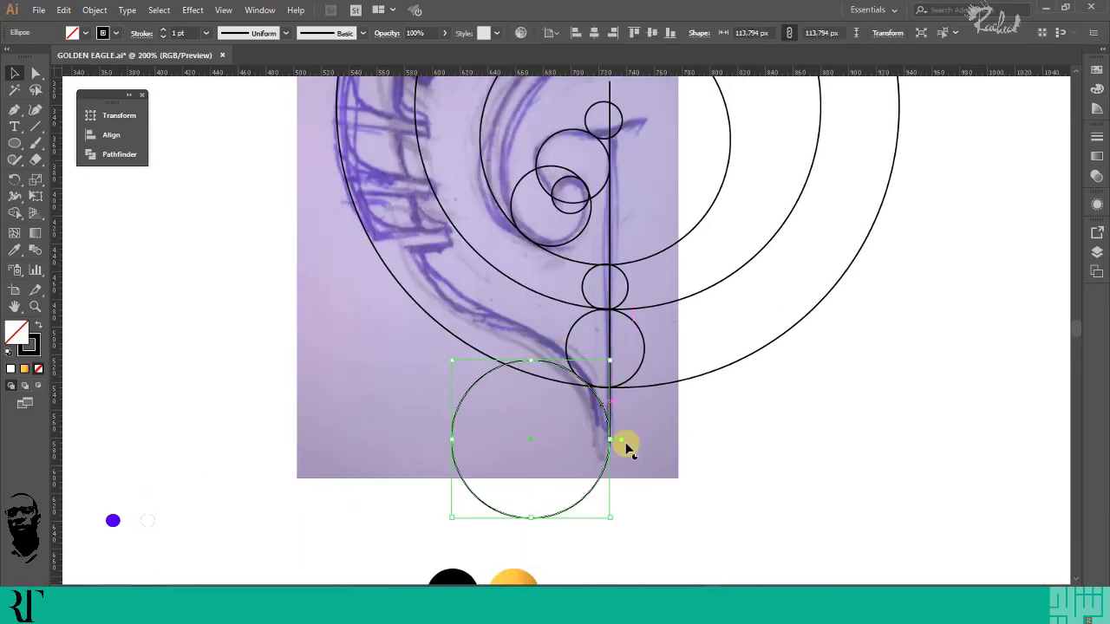
scroll(585, 409, "up", 1)
key("Delete")
left_click_drag(672, 285, 626, 387)
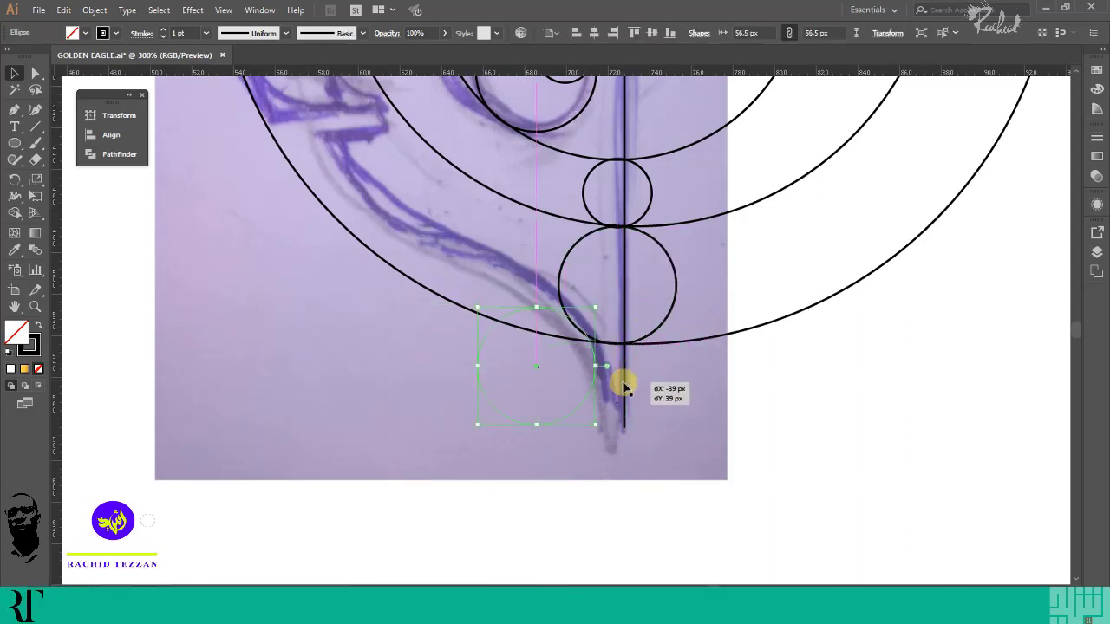
key("ctrl+z")
Duplicate the lower small circle below the outer ring and position the copy against both the vertical line and the ring
left_click_drag(645, 339, 636, 434)
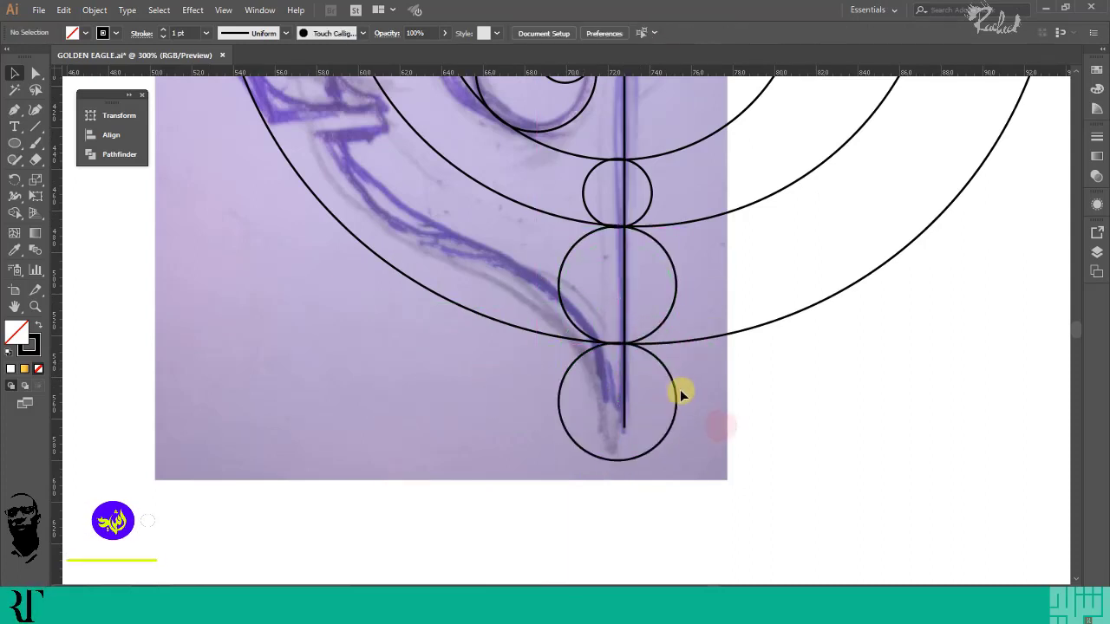
left_click_drag(676, 389, 626, 389)
left_click(703, 416)
scroll(603, 348, "up", 2)
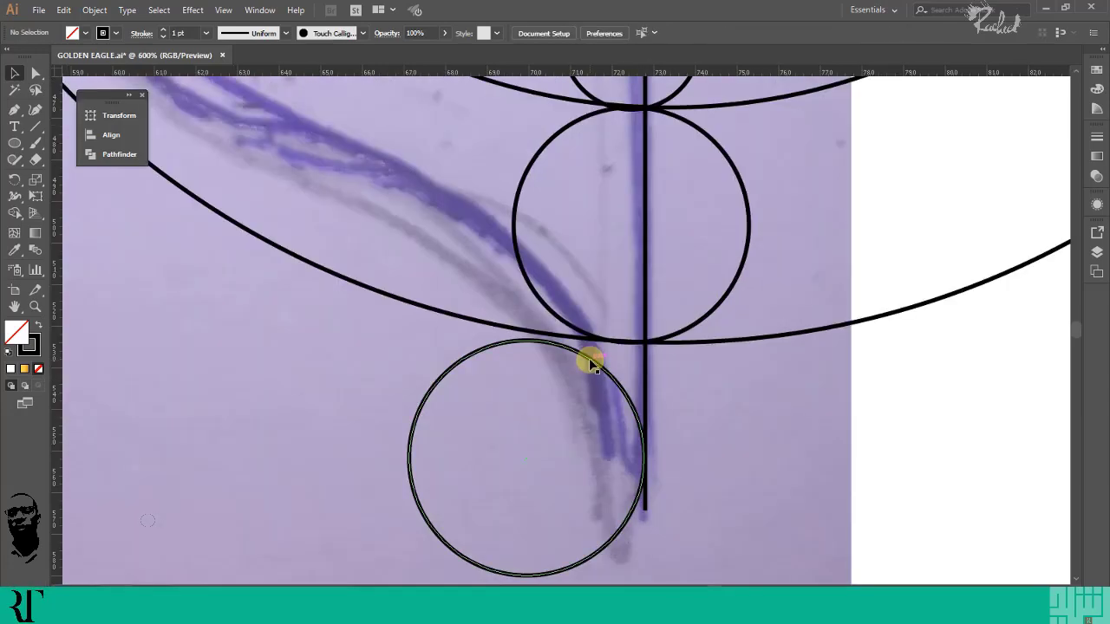
left_click(591, 363)
key("Up")
key("Up")
left_click(700, 452)
scroll(672, 332, "down", 3)
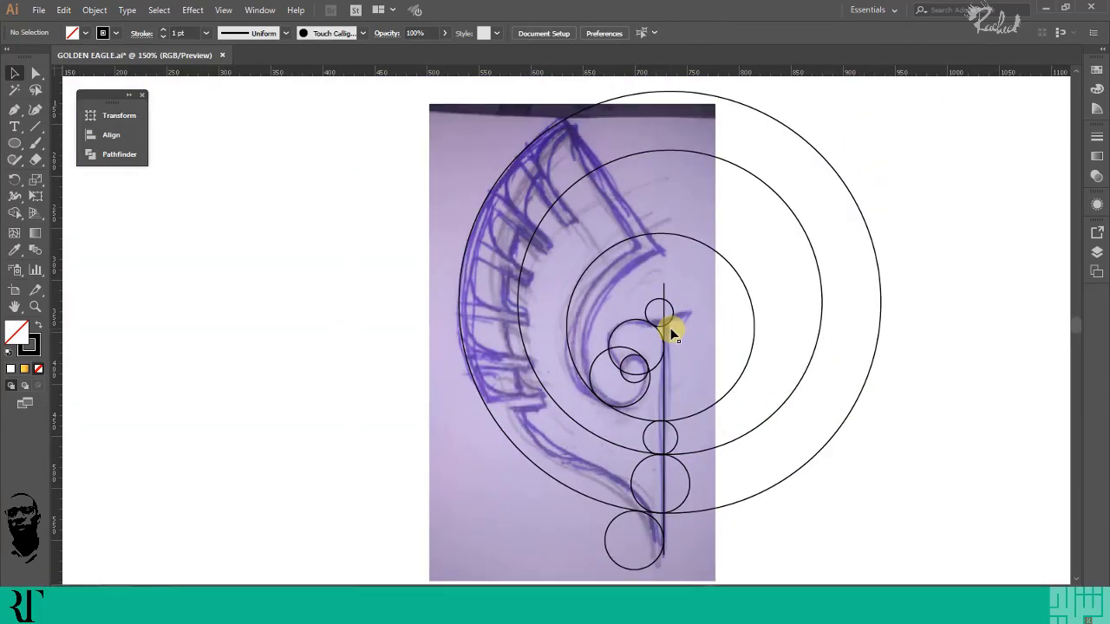
Draw a vertical line centred on the inner ring, from inside it up past the outer ring
scroll(691, 368, "up", 1)
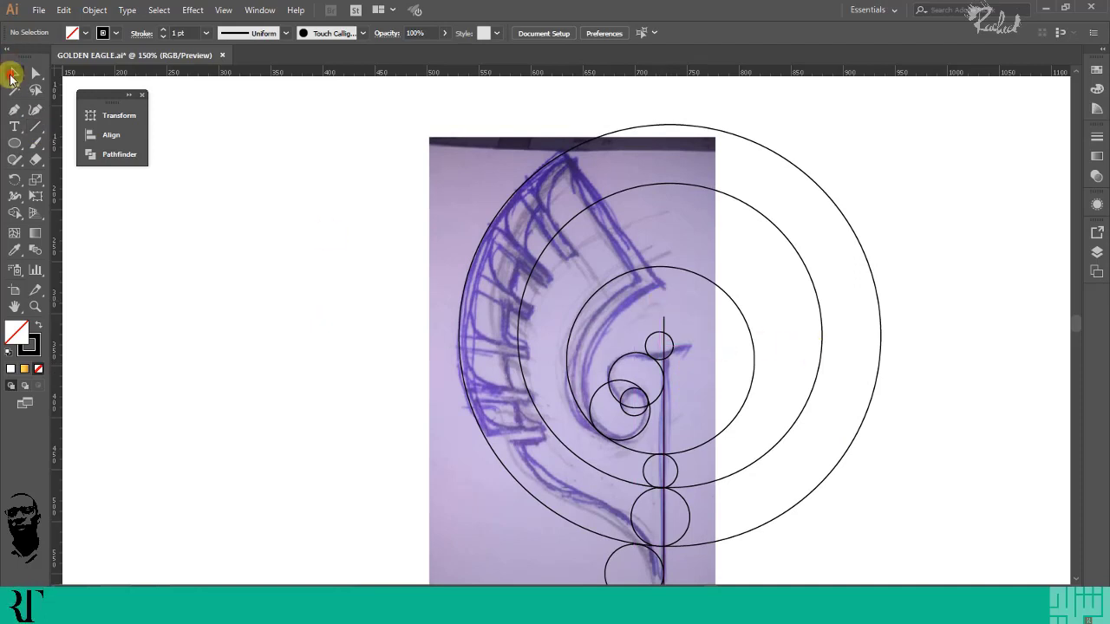
left_click(753, 386)
scroll(701, 382, "up", 2)
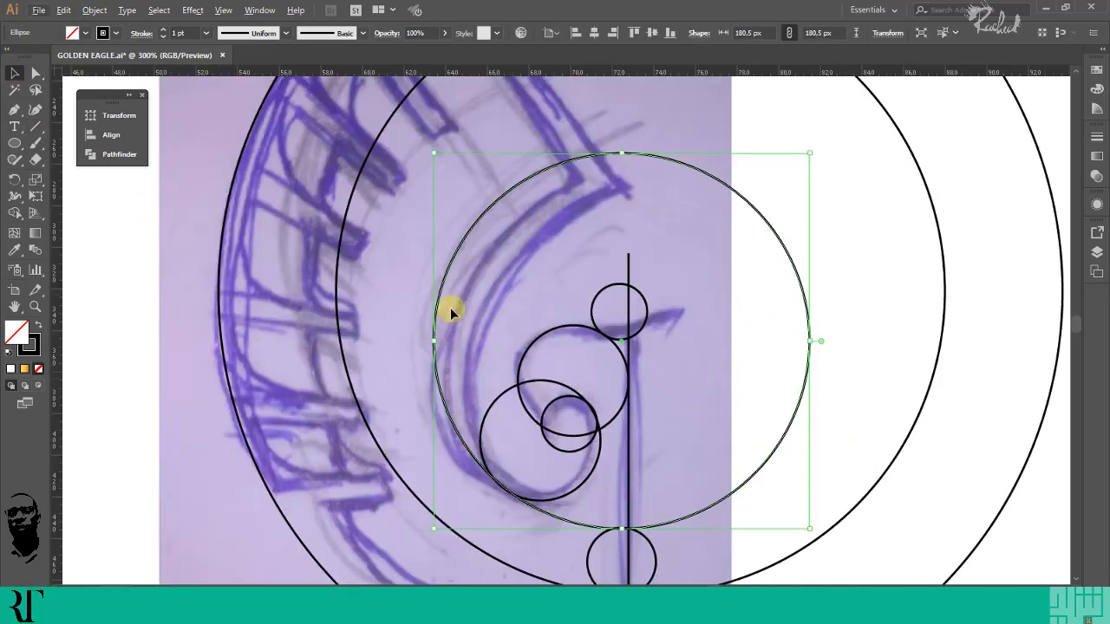
scroll(450, 308, "down", 1)
key("backslash")
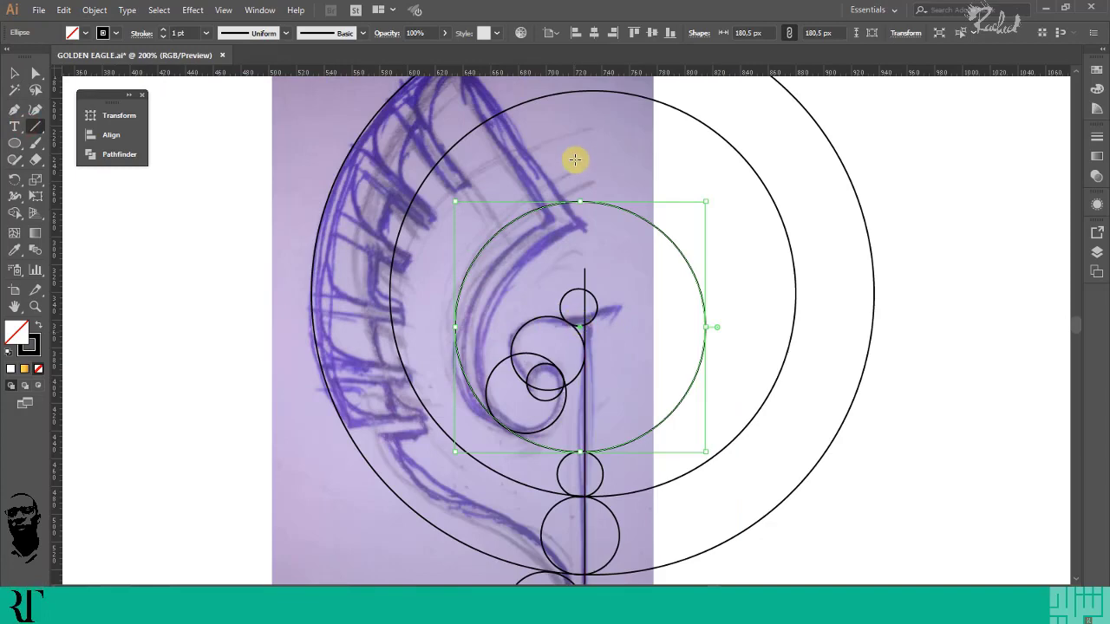
mouse_move(577, 269)
left_mouse_down()
mouse_move(565, 218)
mouse_move(580, 226)
left_mouse_up()
Set the new vertical line's stroke weight to 15 pt
left_click(163, 35)
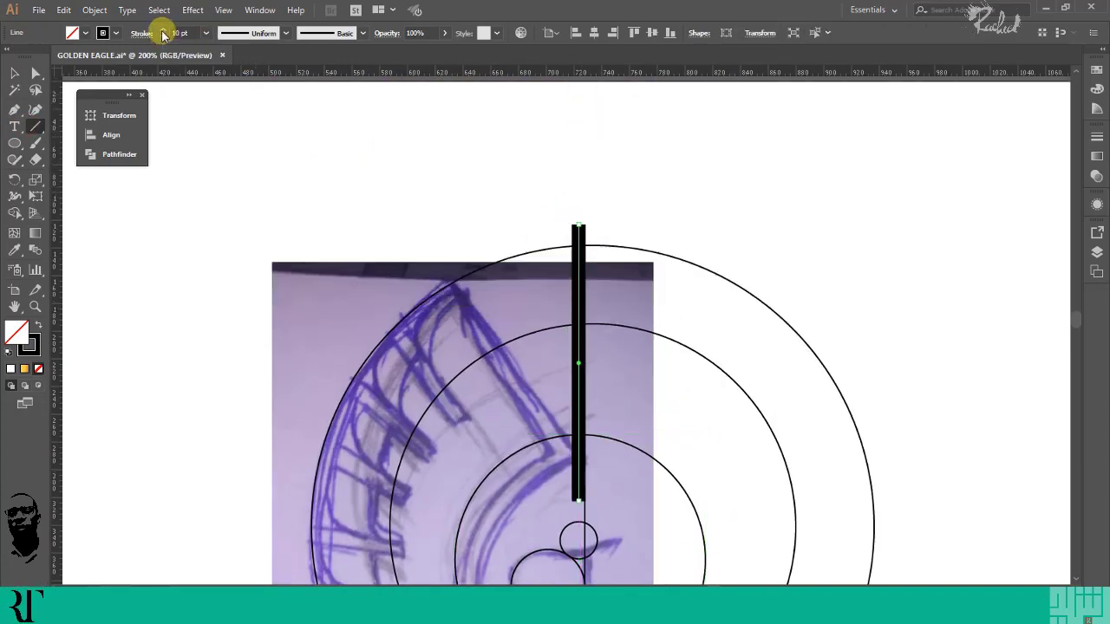
left_click(163, 35)
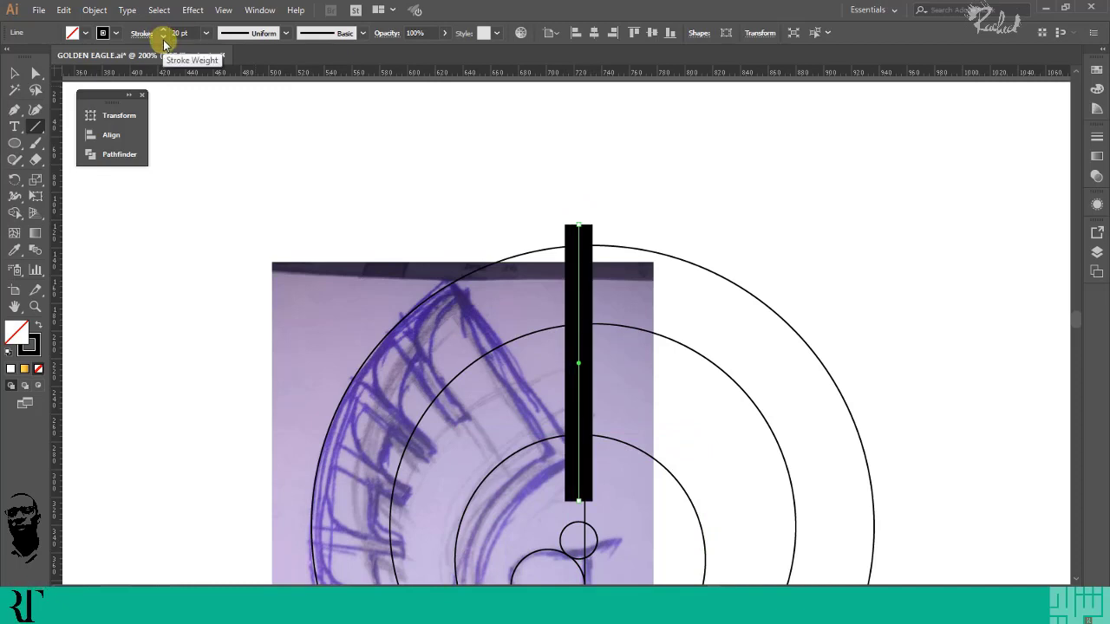
left_click(163, 39)
left_click(707, 232)
Create a copy of the thick line rotated 15° about the inner ring's centre
scroll(579, 338, "down", 3)
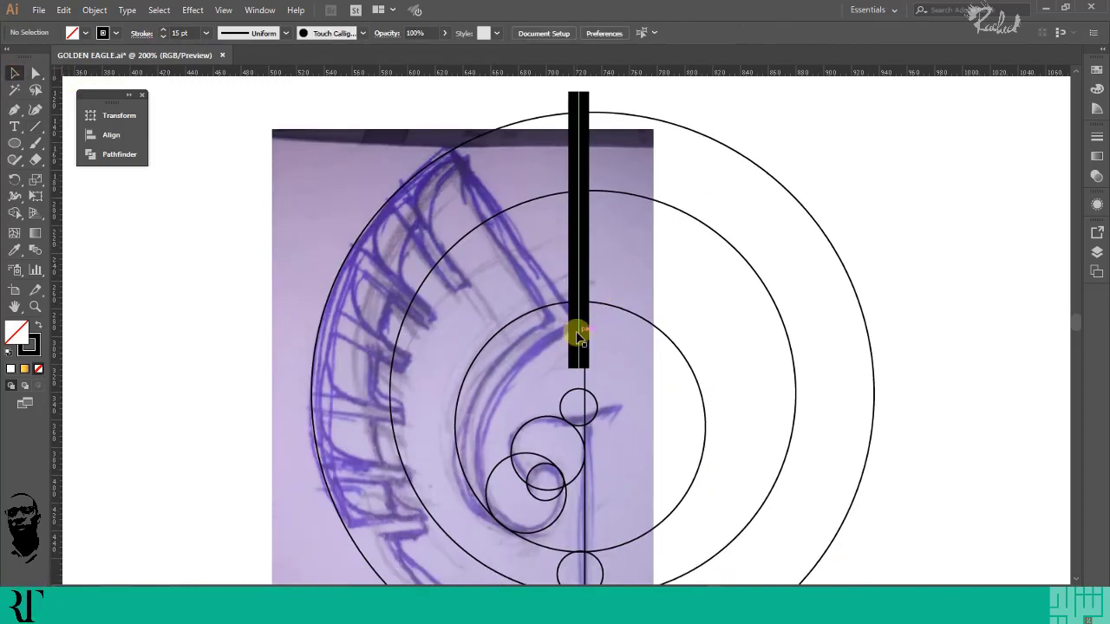
left_click(584, 357)
left_click(14, 179)
scroll(638, 482, "up", 1)
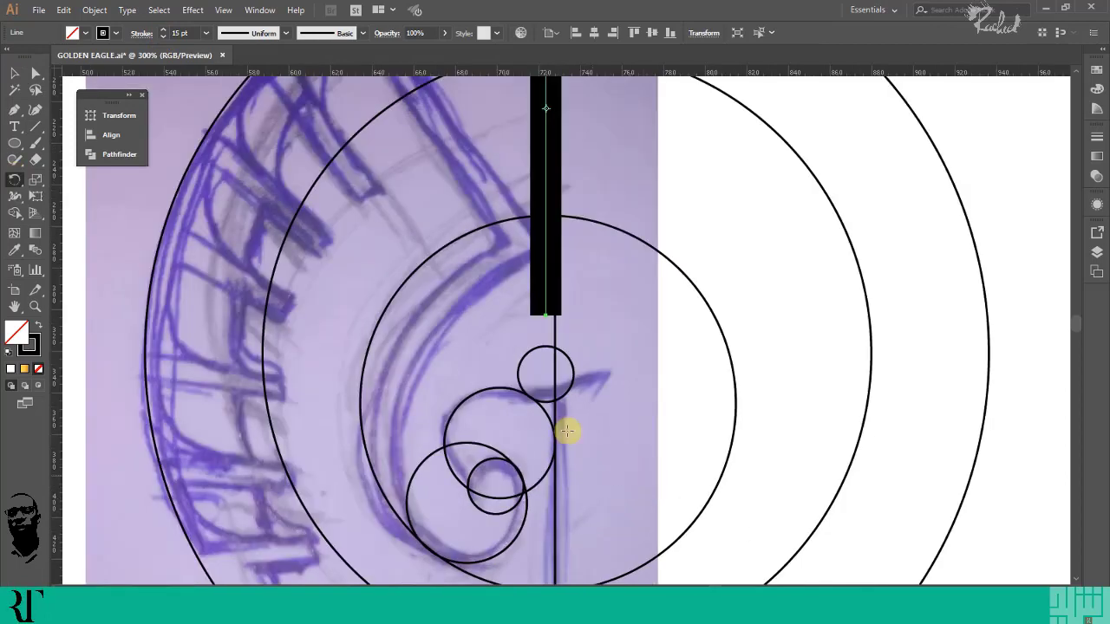
left_click(548, 406, "alt")
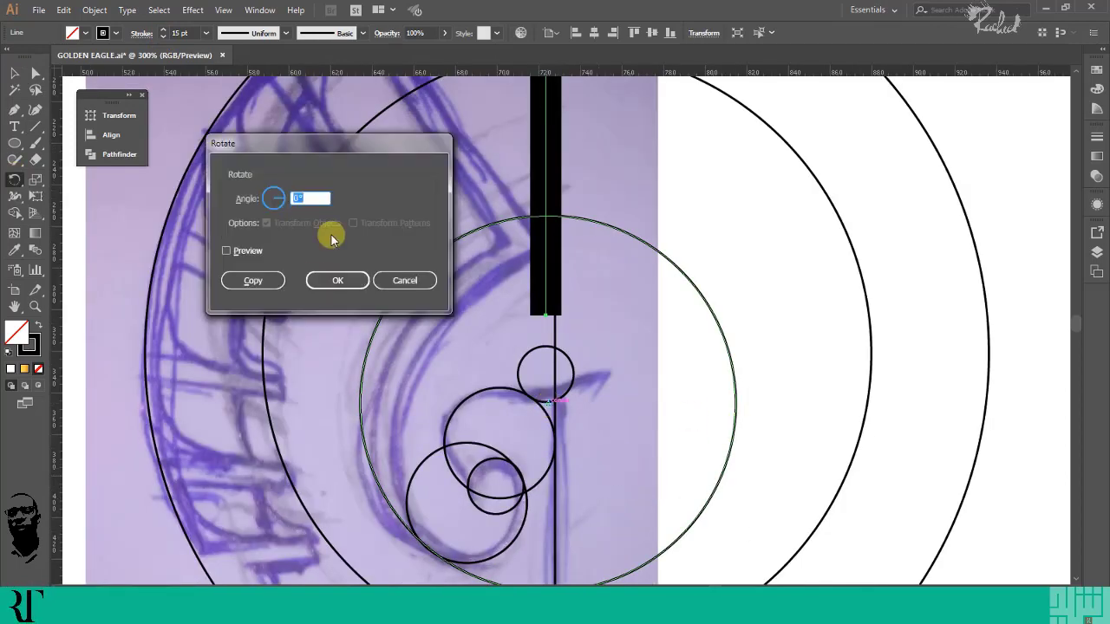
left_click(227, 250)
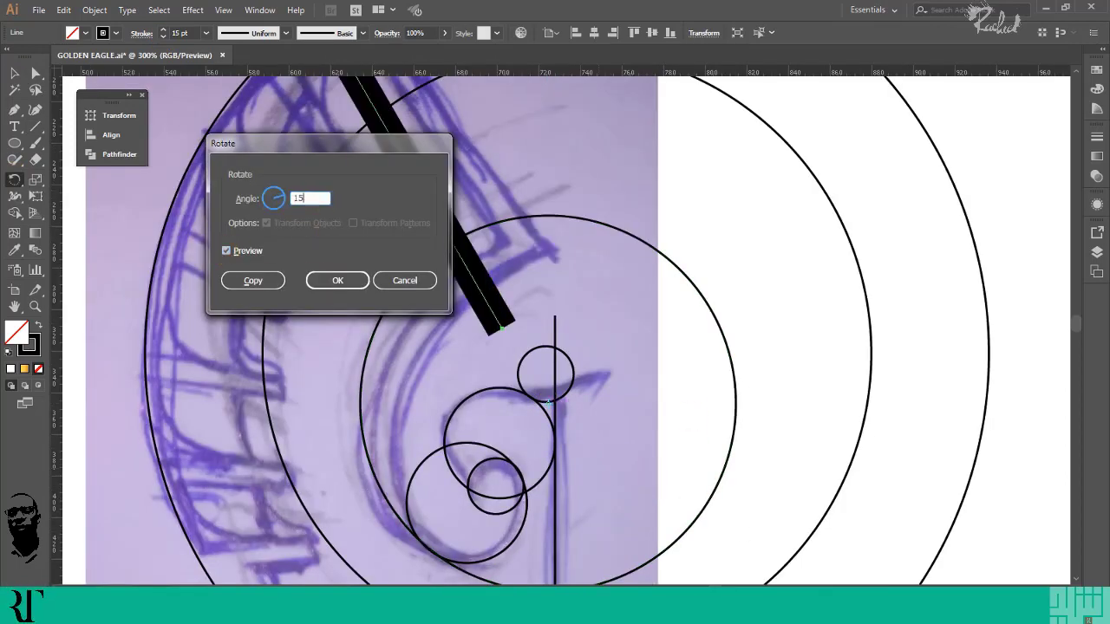
left_click(252, 280)
Repeat the rotated copy seven more times to fan nine thick bars across the sketched wing
scroll(521, 277, "down", 3)
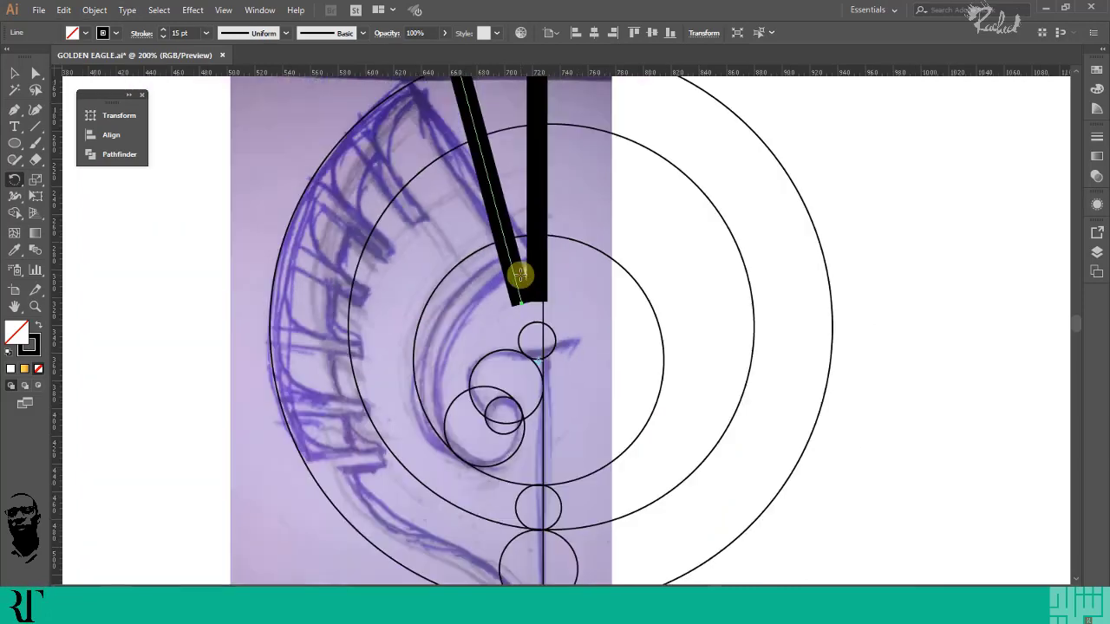
left_click(95, 10)
mouse_move(113, 32)
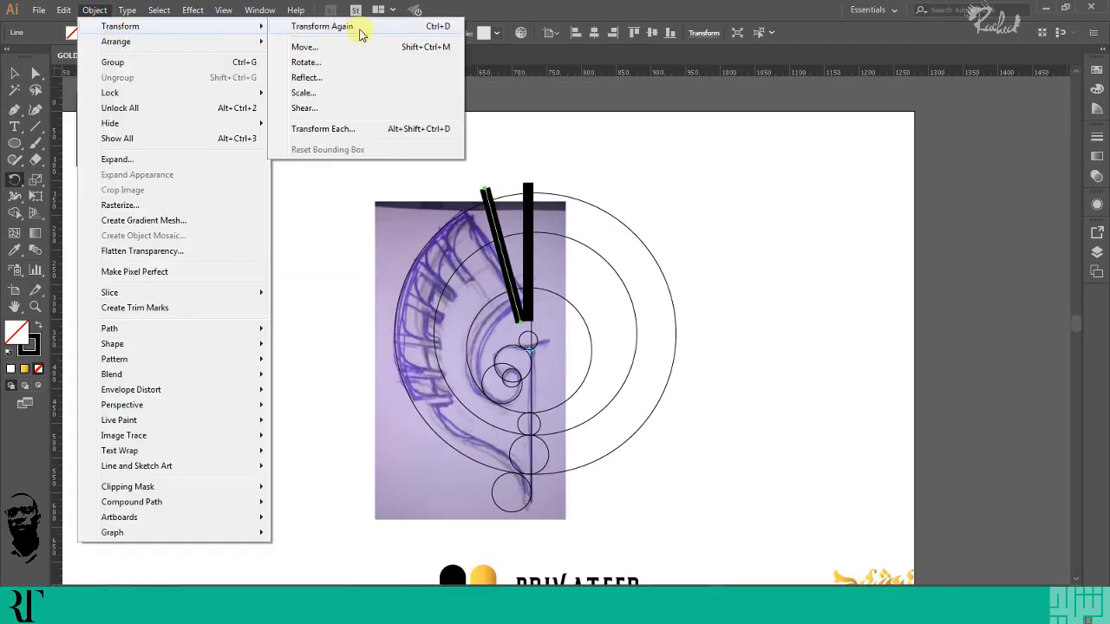
left_click(419, 29)
key("ctrl+d")
key("ctrl+d")
key("ctrl+d")
key("ctrl+d")
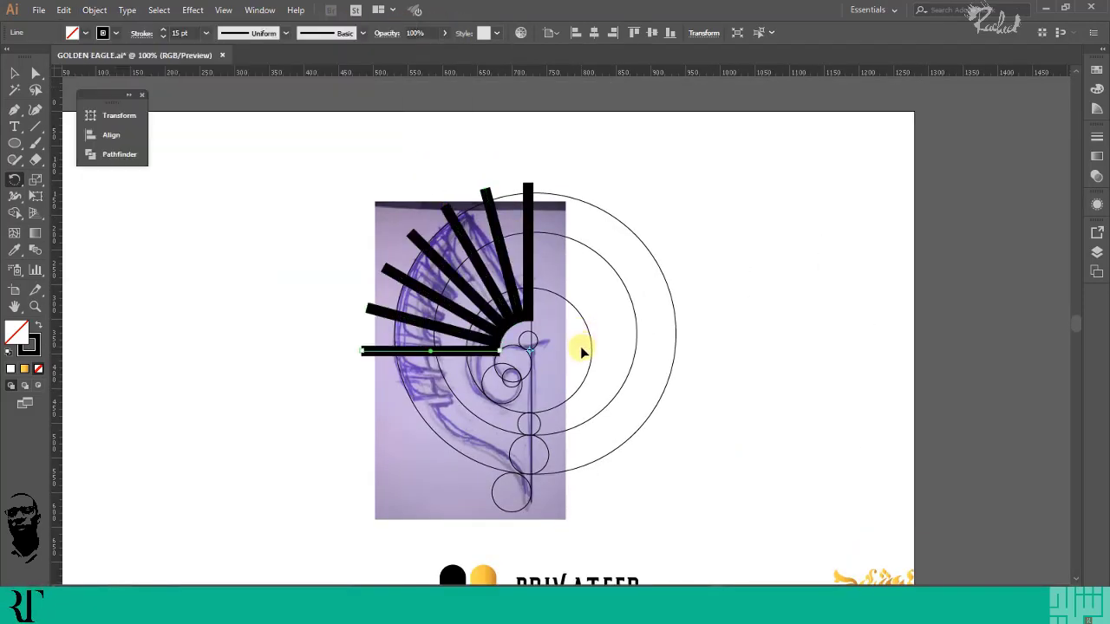
left_click(16, 71)
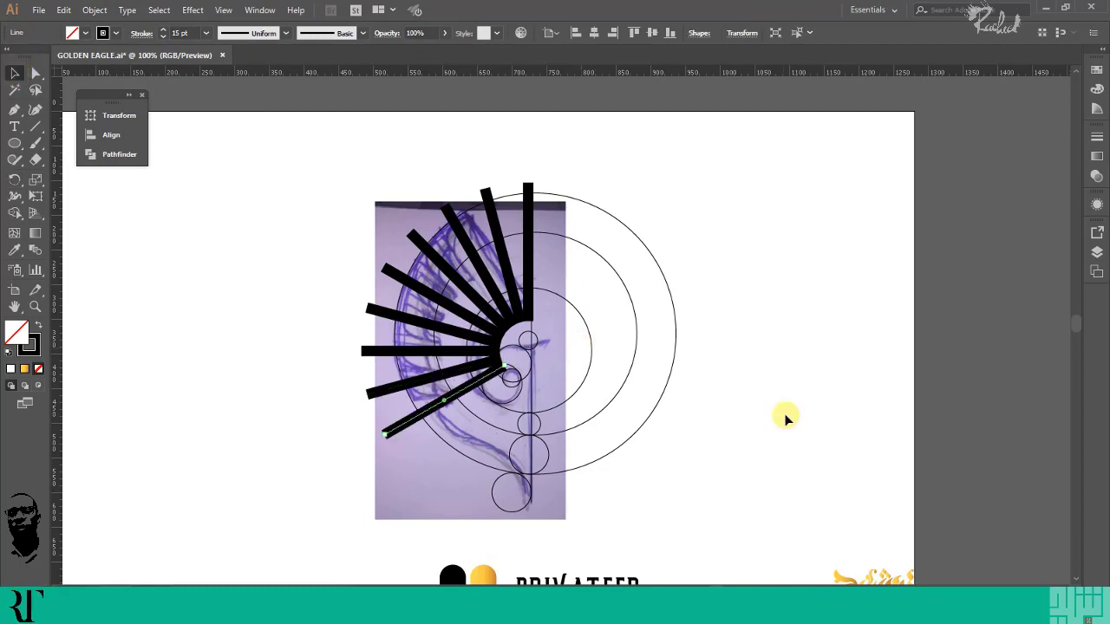
left_click(786, 419)
scroll(519, 425, "up", 2)
scroll(516, 443, "down", 1)
scroll(517, 446, "up", 1)
scroll(634, 472, "left", 5)
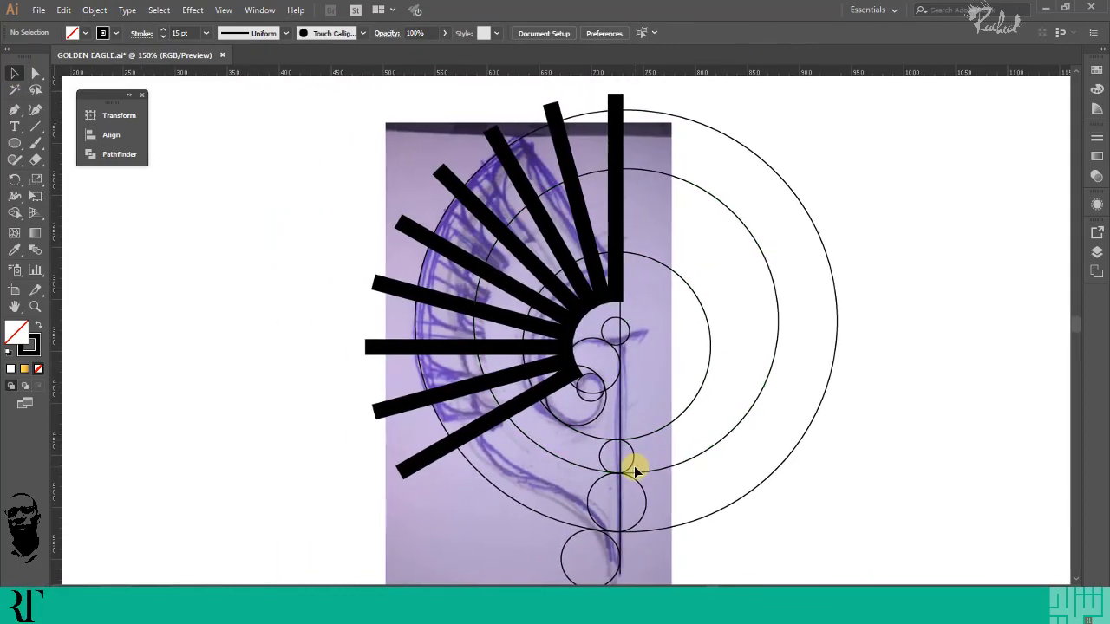
scroll(701, 432, "down", 1)
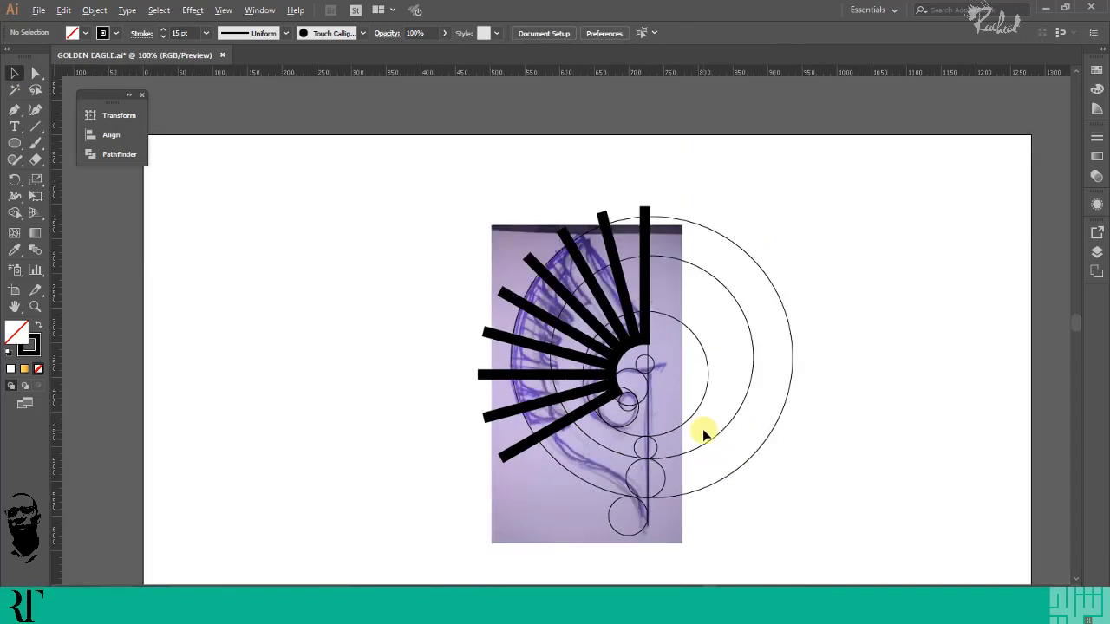
Outline the strokes of all nine thick radial bars to turn them into filled shapes
scroll(701, 428, "down", 2)
scroll(598, 434, "up", 3)
left_click(512, 468)
left_click(508, 426, "shift")
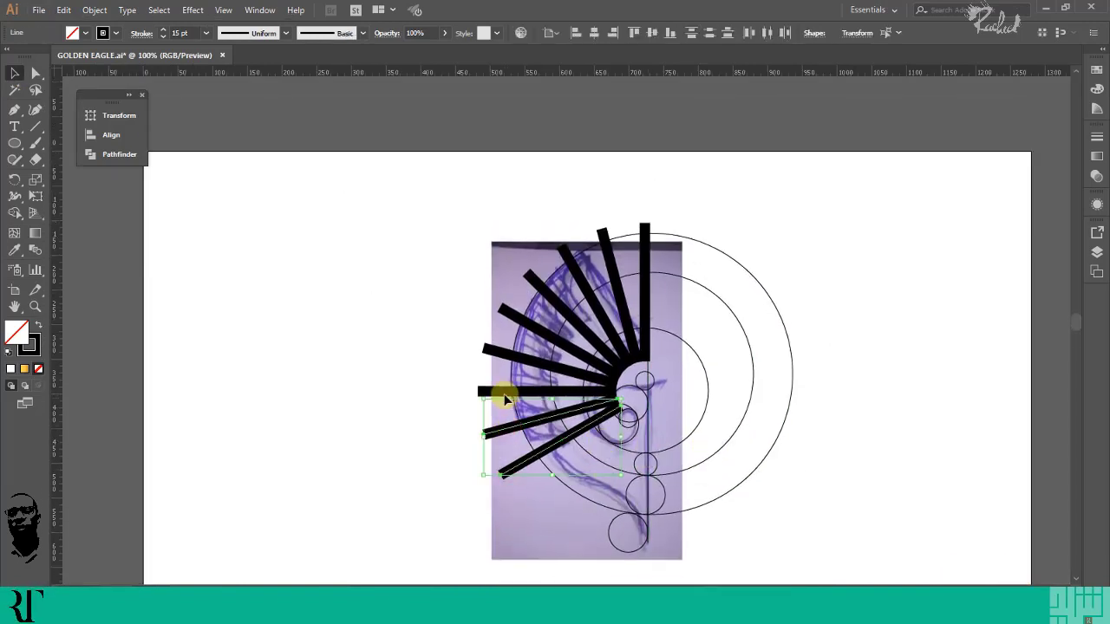
left_click(562, 245, "shift")
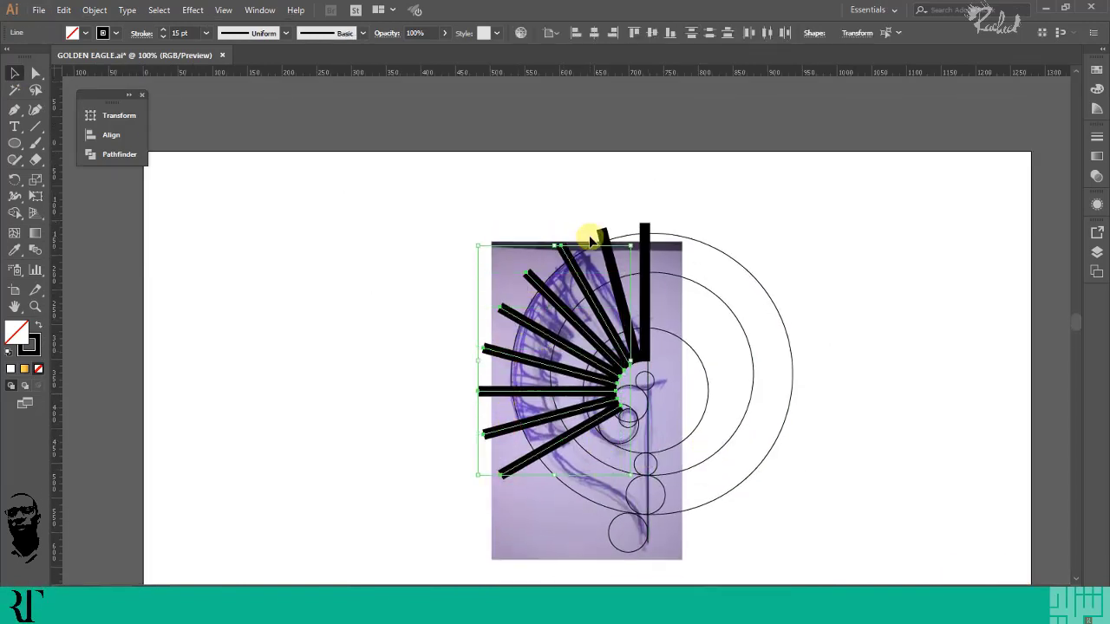
left_click(602, 232, "shift")
left_click(644, 231, "shift")
scroll(773, 333, "up", 2)
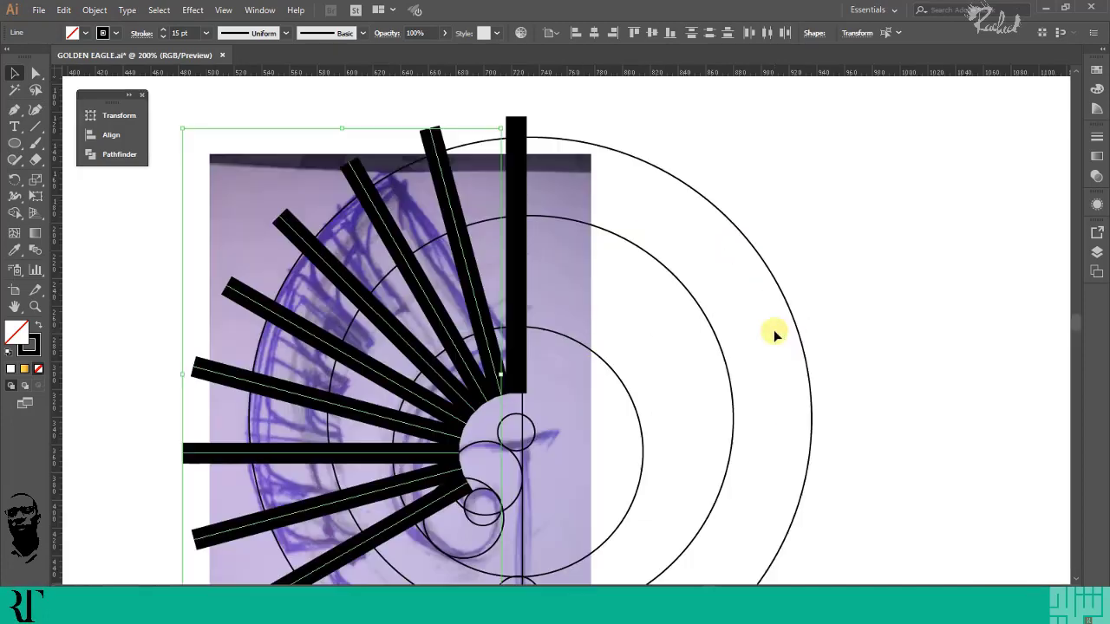
left_click(509, 195, "shift")
scroll(540, 203, "down", 1)
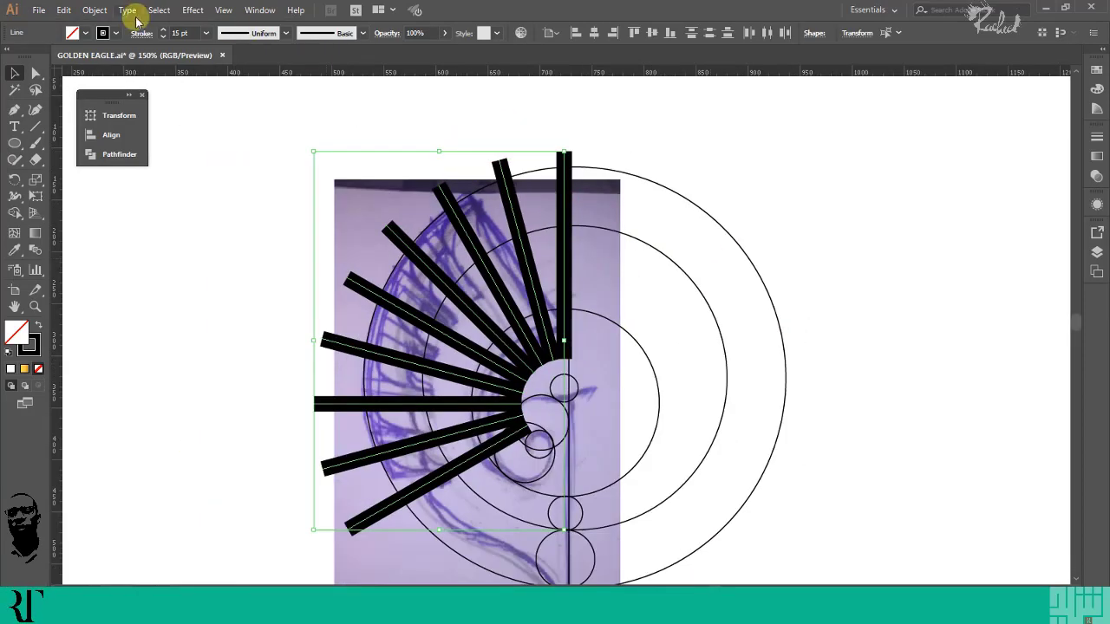
left_click(94, 9)
mouse_move(226, 328)
left_click(320, 331)
key("ctrl+shift+a")
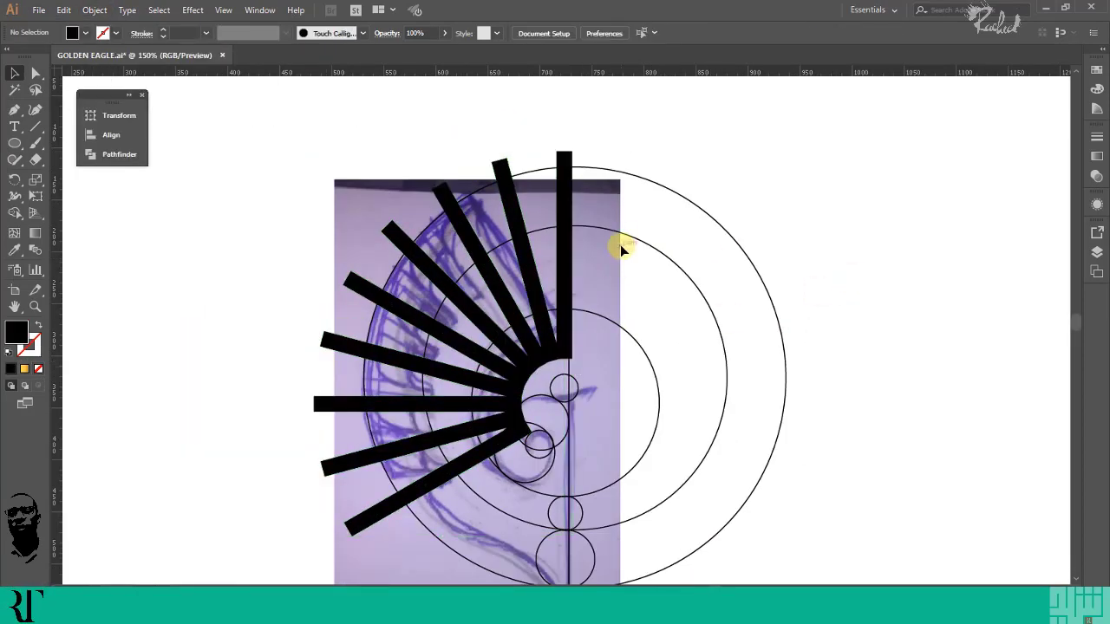
Copy the middle ring to the clipboard, leaving the original in place
left_click(624, 236)
left_click(66, 10)
left_click(84, 76)
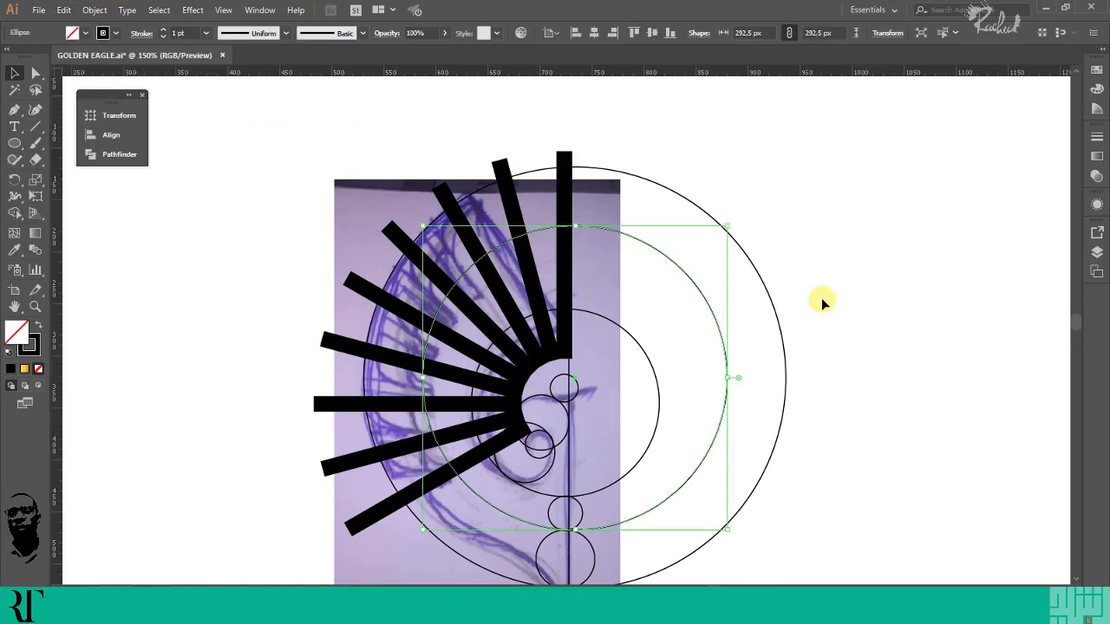
left_click(827, 298)
Select all circles, bars and the vertical line for the Shape Builder and set the fill colour to red
scroll(829, 297, "down", 1)
scroll(828, 296, "down", 1)
scroll(688, 453, "up", 1)
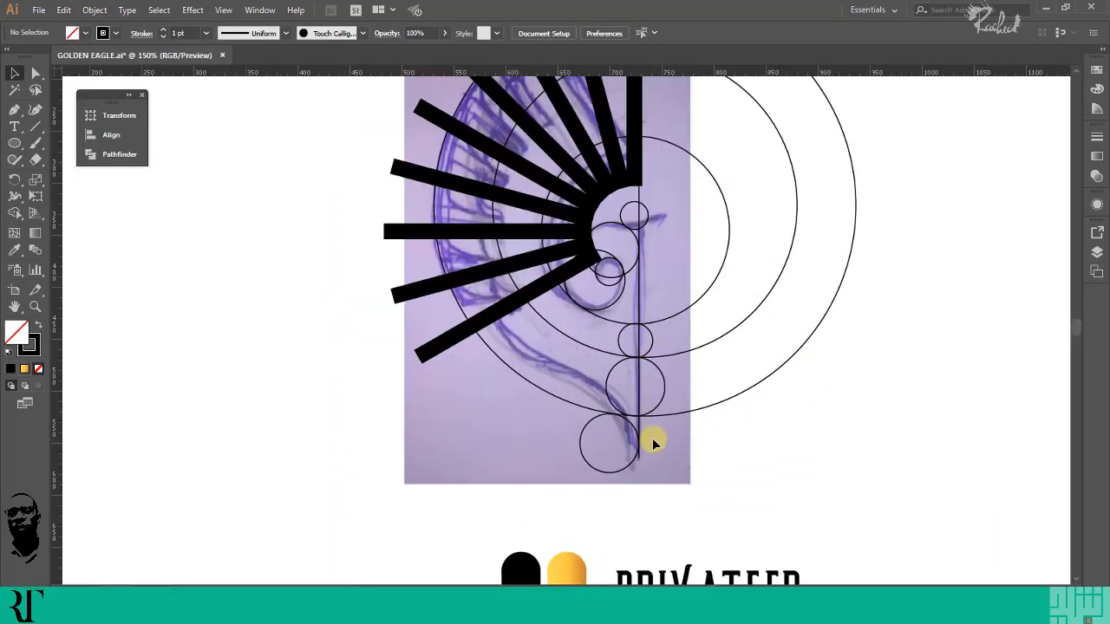
scroll(650, 439, "down", 1)
left_click_drag(444, 159, 818, 478)
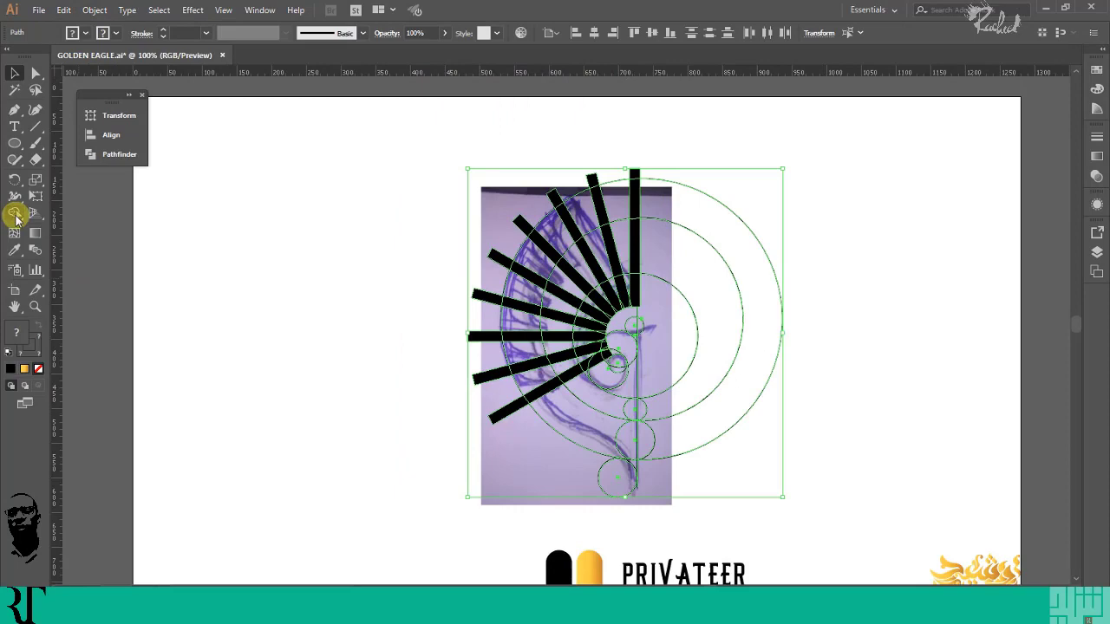
double_click(28, 343)
left_click(611, 191)
key("Return")
Merge the head circle's regions with the neck area beside the vertical line into one red shape, keeping the small eye circle out
scroll(642, 486, "up", 4)
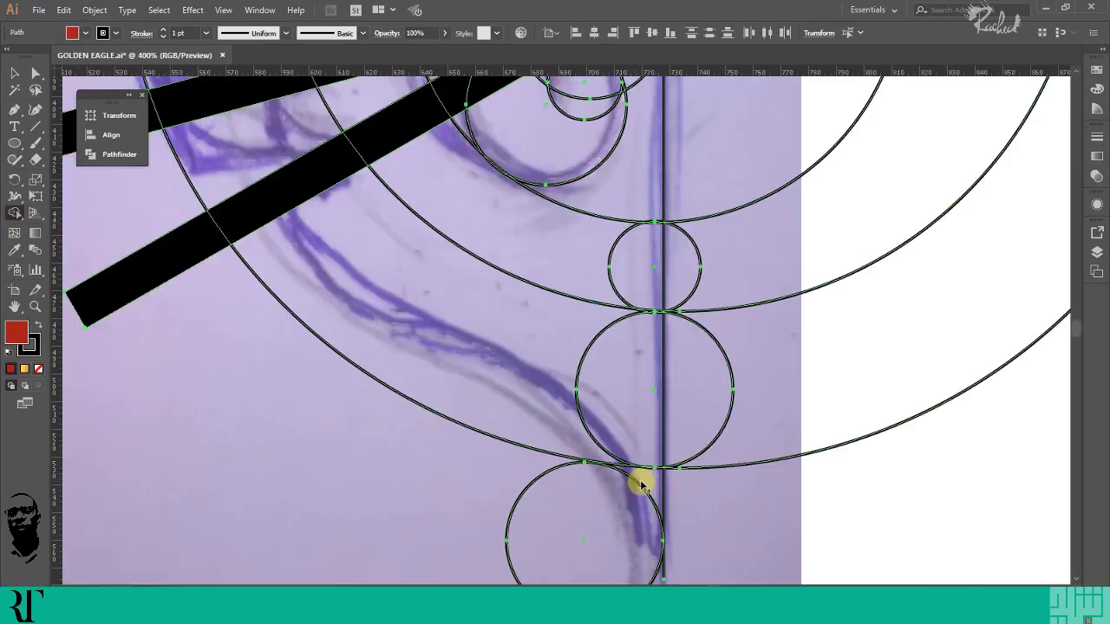
scroll(540, 384, "down", 4)
scroll(540, 384, "up", 2)
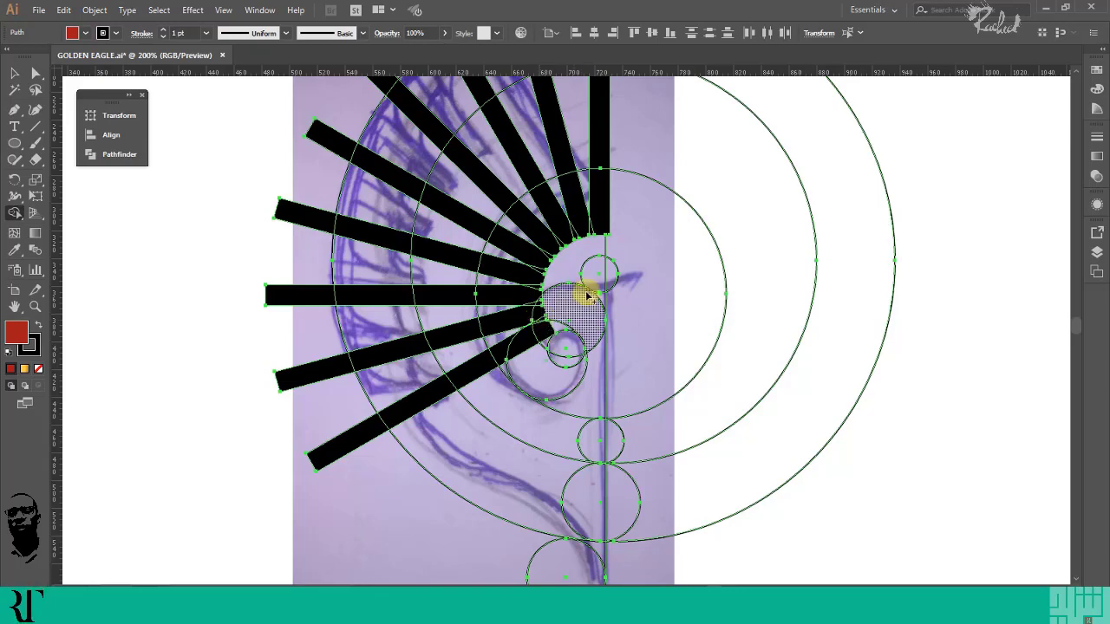
scroll(597, 298, "up", 4)
mouse_move(598, 297)
left_mouse_down()
mouse_move(385, 364)
mouse_move(365, 290)
mouse_move(349, 366)
mouse_move(361, 397)
mouse_move(402, 370)
mouse_move(430, 370)
mouse_move(374, 377)
left_mouse_up()
scroll(374, 377, "up", 4)
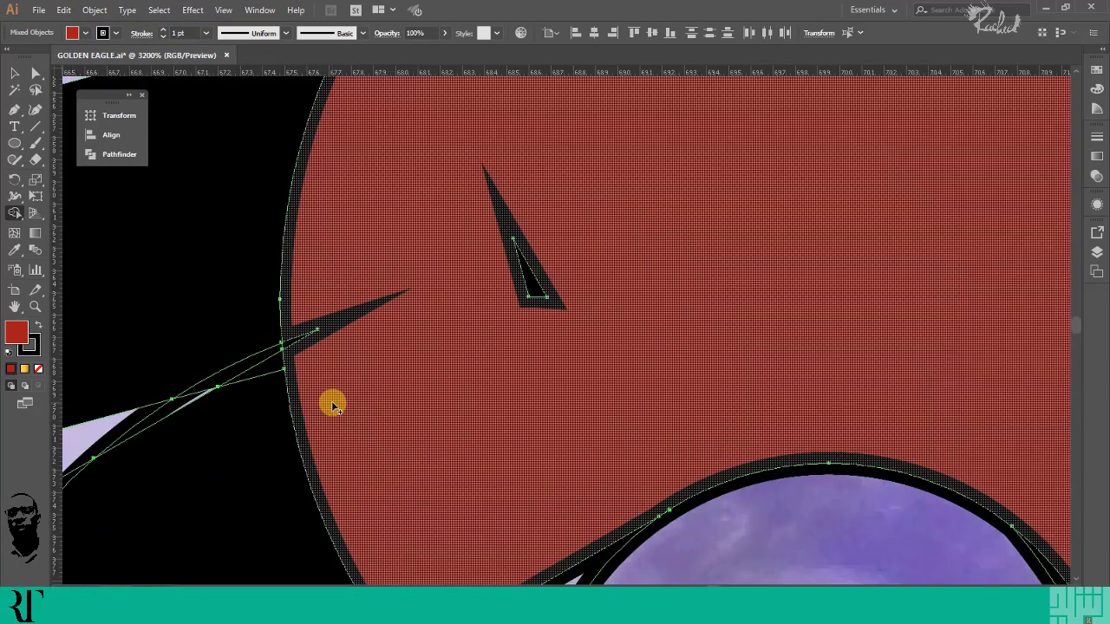
scroll(535, 332, "down", 4)
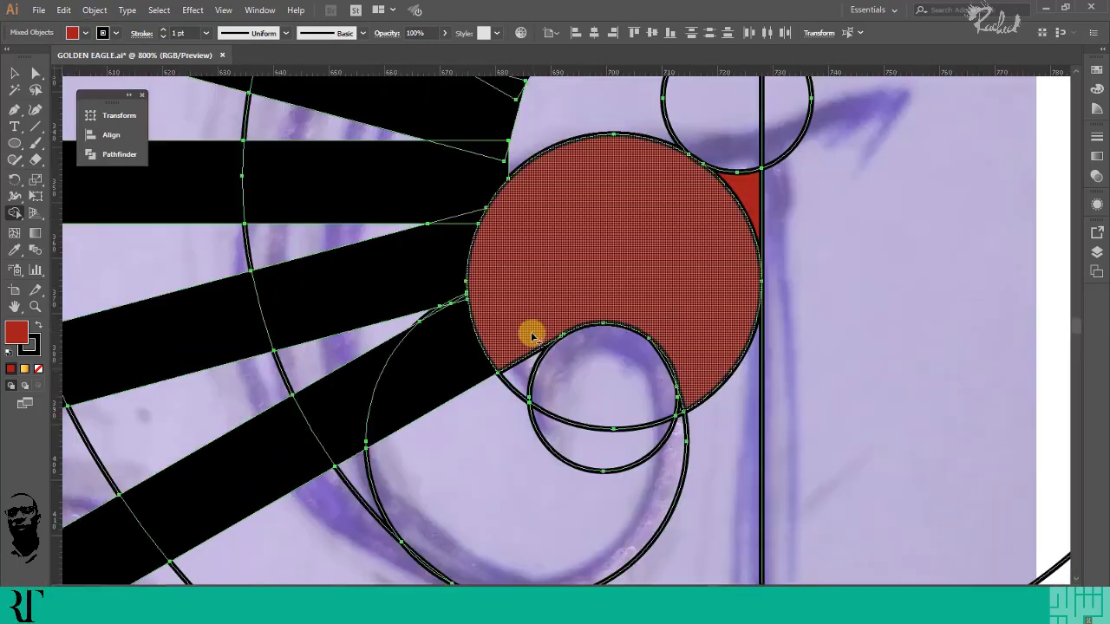
left_click_drag(688, 374, 726, 414)
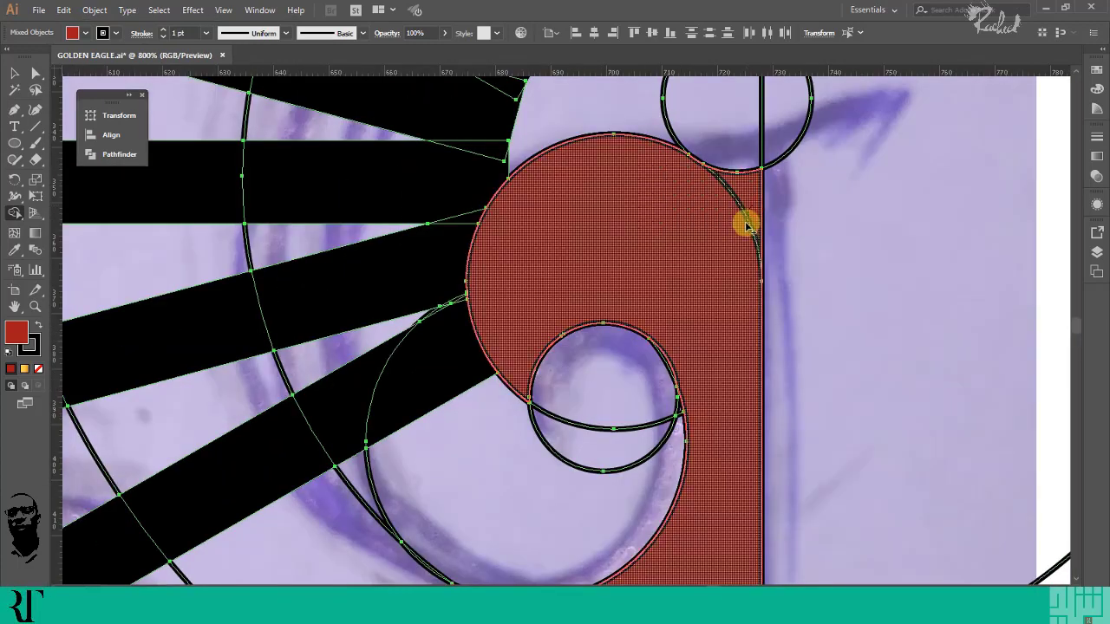
scroll(724, 298, "down", 2)
scroll(716, 271, "up", 3)
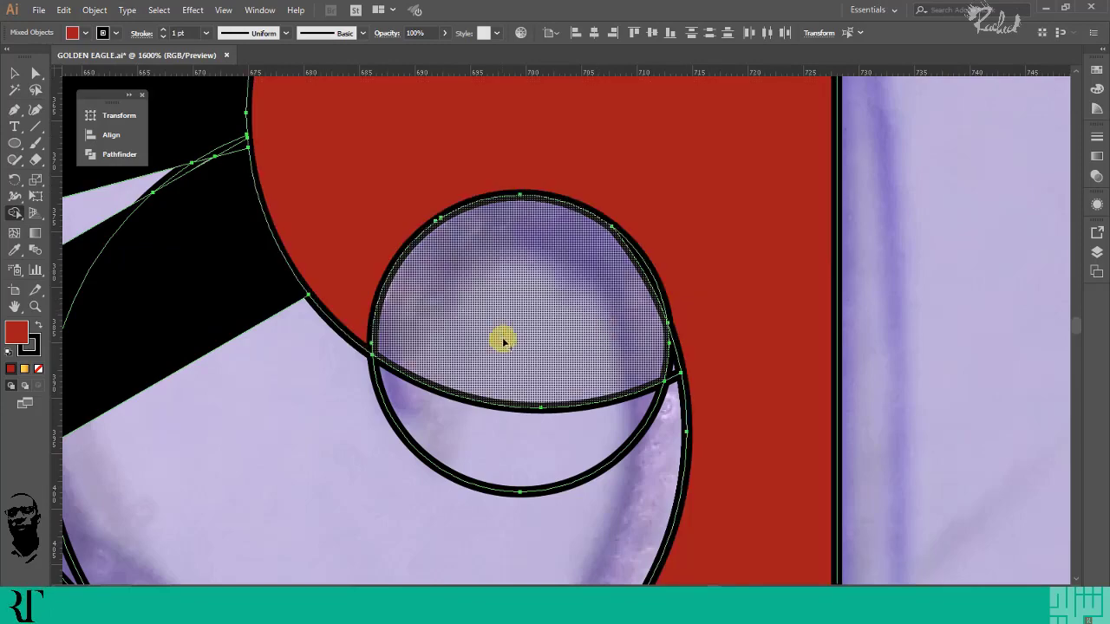
scroll(685, 262, "down", 3)
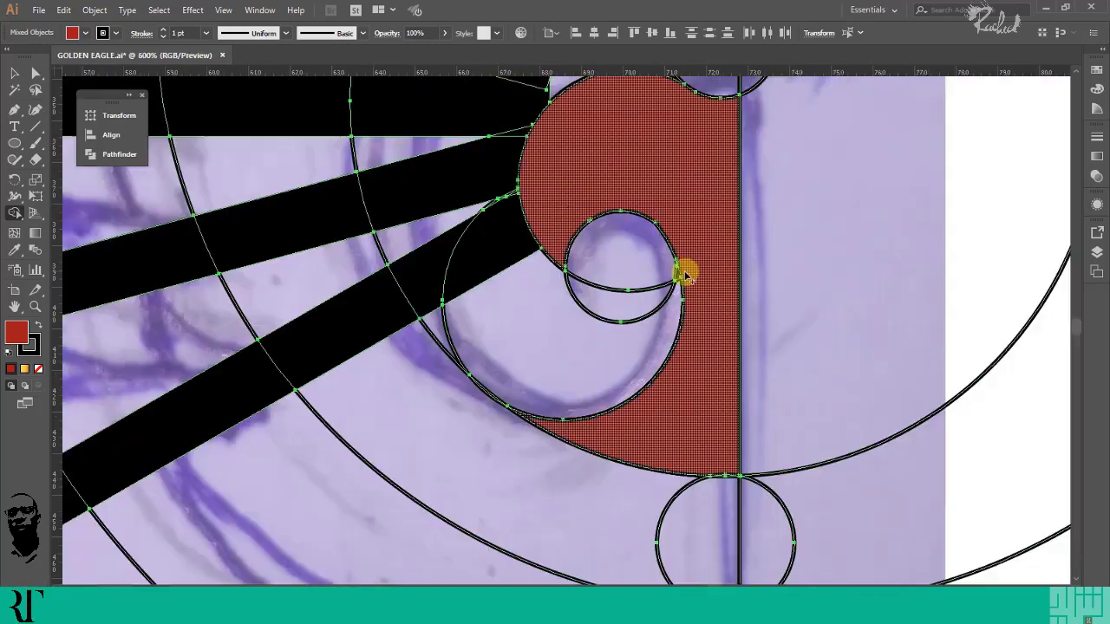
Fill the body bands below the lowest bar red, out to the outer ring and including the half circles along the vertical line
left_click(711, 401)
left_click(634, 424)
scroll(634, 423, "down", 1)
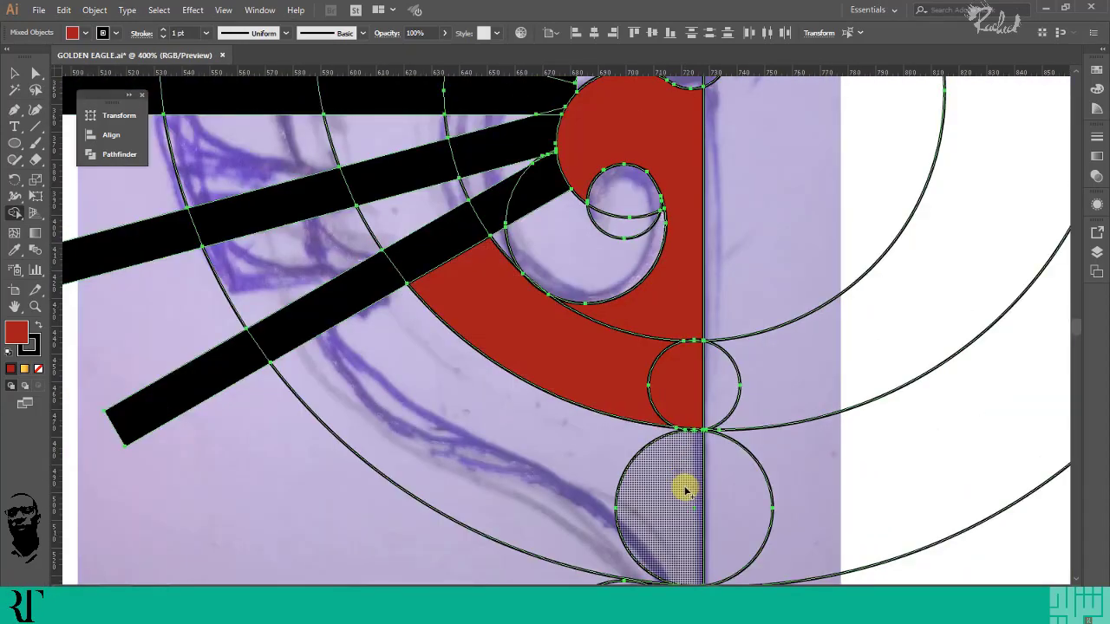
left_click(686, 491)
scroll(680, 481, "down", 1)
left_click(606, 423)
scroll(611, 426, "down", 1)
left_click(15, 74)
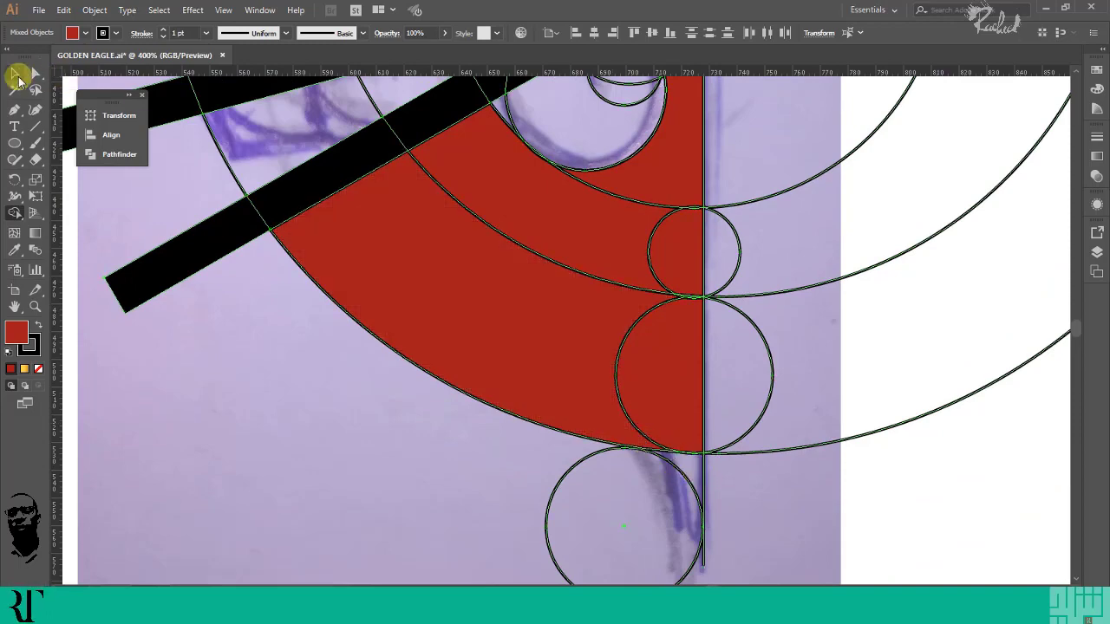
left_click(907, 372)
Nudge the lowest circle in outline view until it touches the vertical line and the outer ring
scroll(738, 350, "down", 3)
left_click(698, 500)
scroll(703, 498, "up", 3)
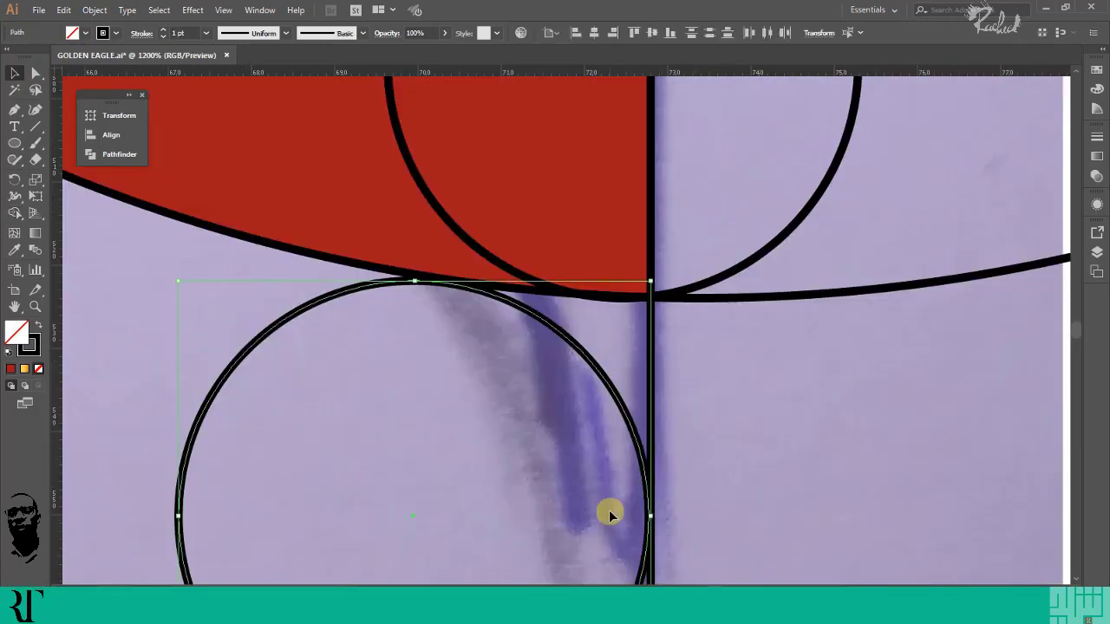
left_click(703, 526)
left_click(226, 11)
left_click(241, 26)
scroll(640, 540, "up", 2)
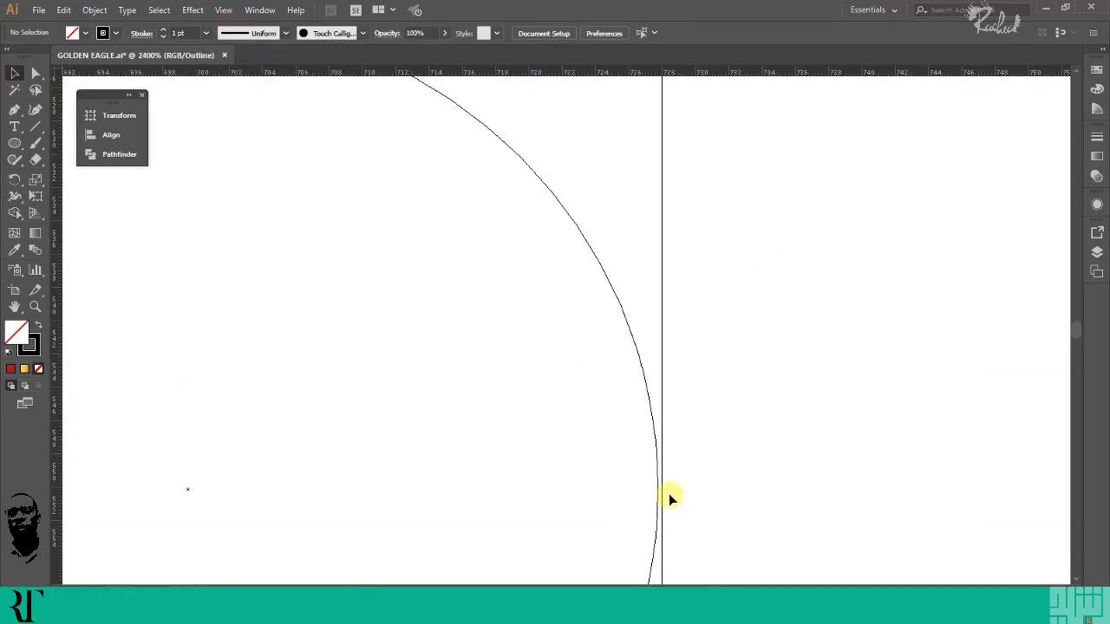
left_click_drag(657, 488, 662, 483)
scroll(496, 404, "up", 2)
left_click_drag(268, 148, 272, 138)
scroll(690, 263, "down", 4)
left_click(224, 11)
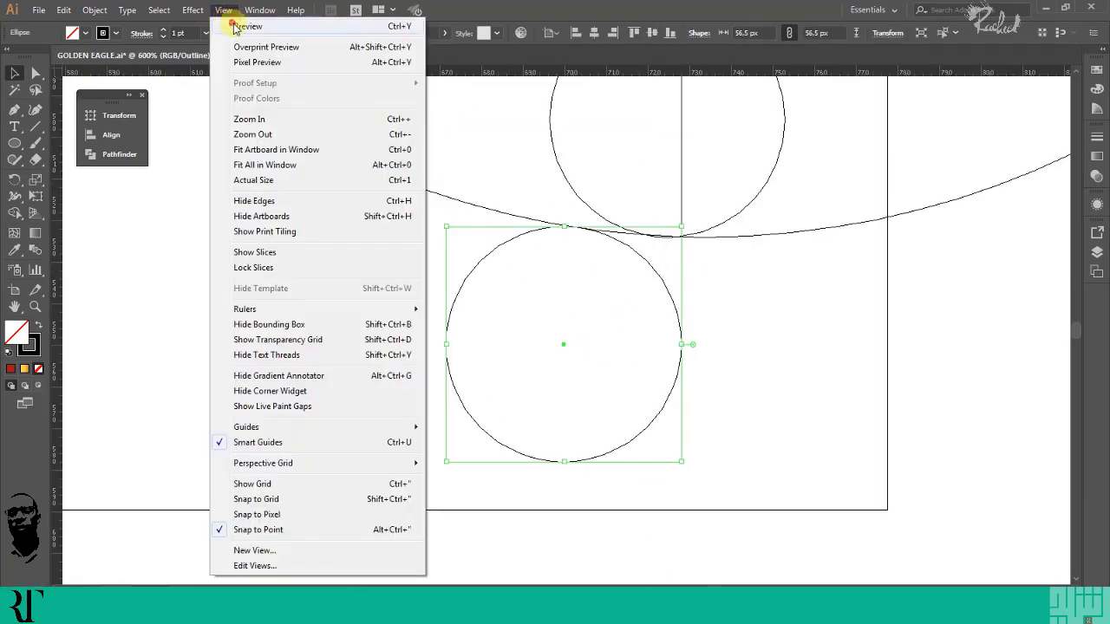
left_click(234, 26)
scroll(607, 304, "down", 3)
scroll(609, 306, "up", 3)
left_click(468, 337)
scroll(328, 156, "down", 1)
scroll(325, 137, "up", 2)
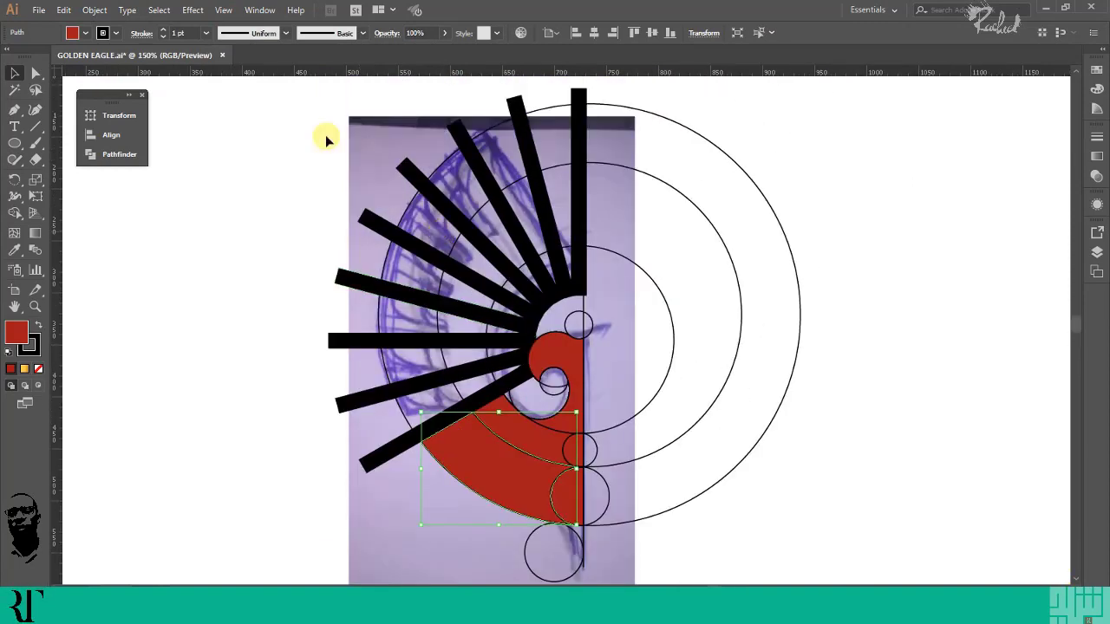
left_click_drag(302, 168, 850, 556)
left_click(16, 217)
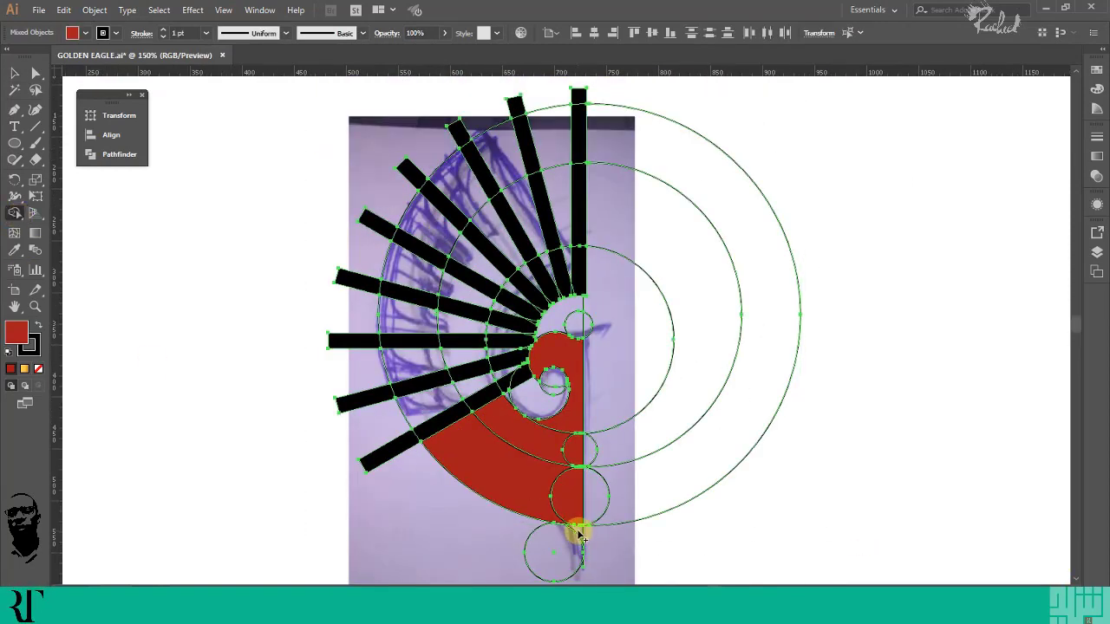
scroll(577, 554, "up", 5)
scroll(607, 446, "down", 1)
key("v")
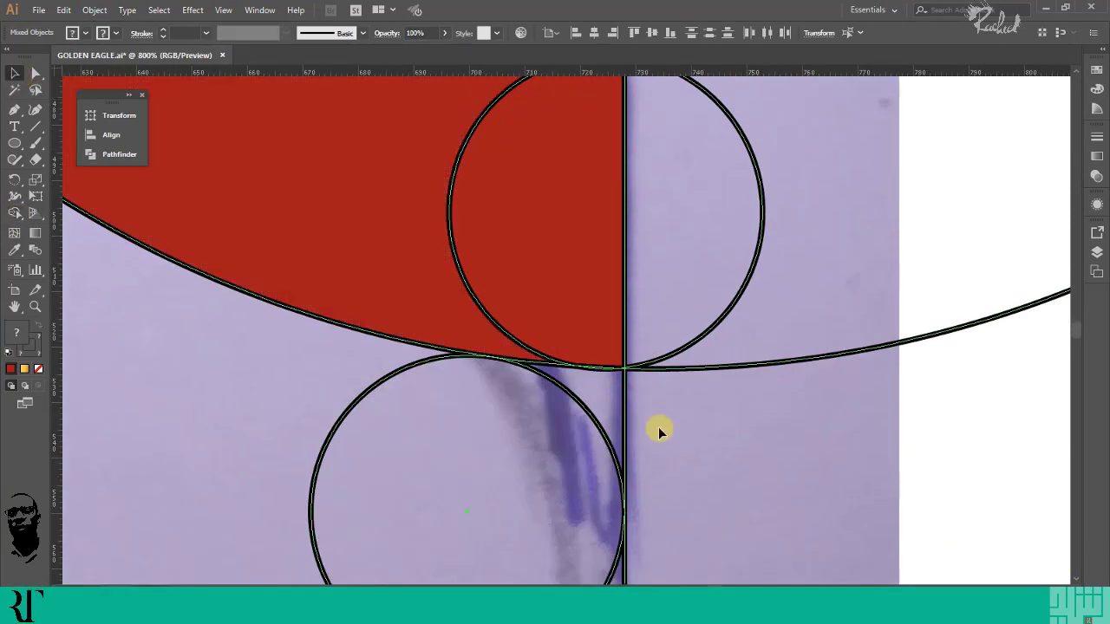
left_click(661, 429)
Try to build the tail region between the lowest circle, the outer ring and the vertical line with the Shape Builder in outline view
left_click(223, 11)
left_click(236, 27)
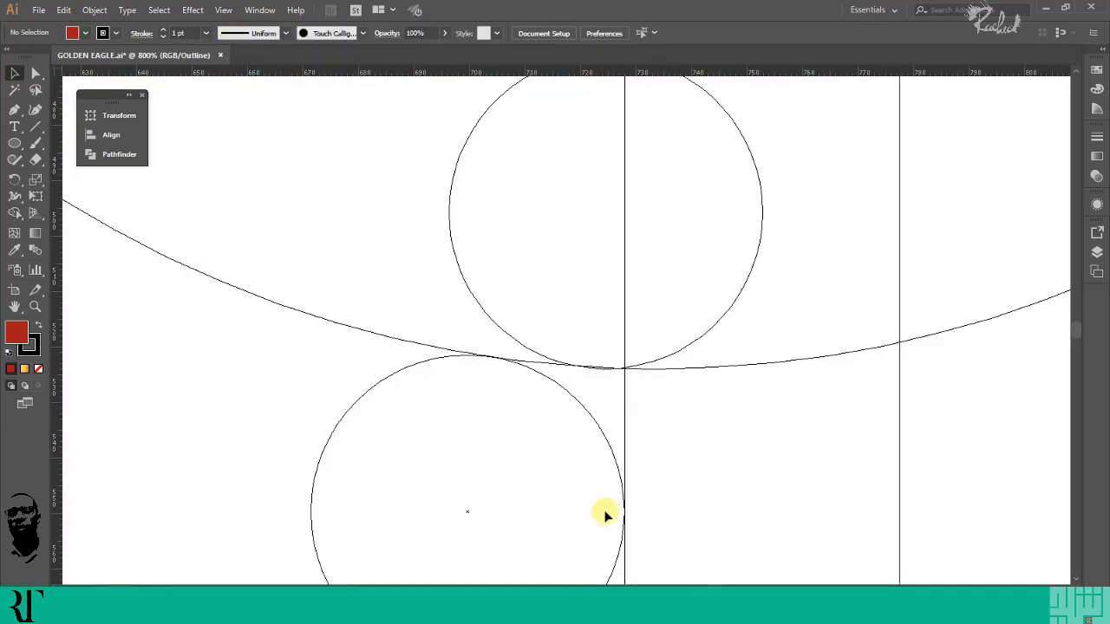
scroll(606, 516, "up", 4)
scroll(675, 519, "down", 4)
scroll(529, 379, "up", 6)
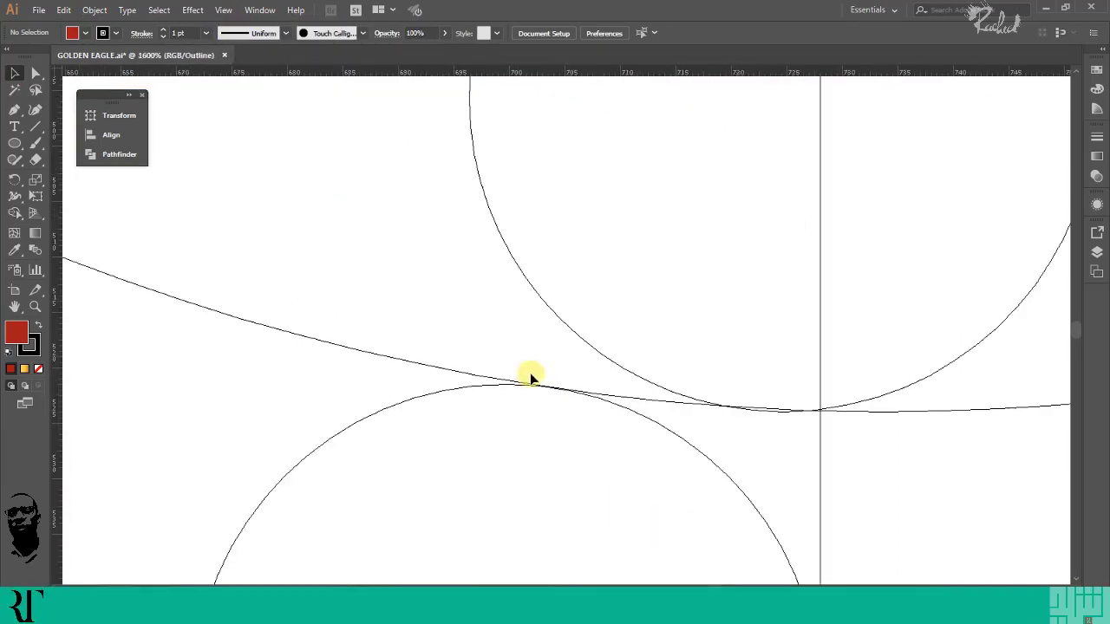
left_click(604, 409)
scroll(603, 412, "down", 5)
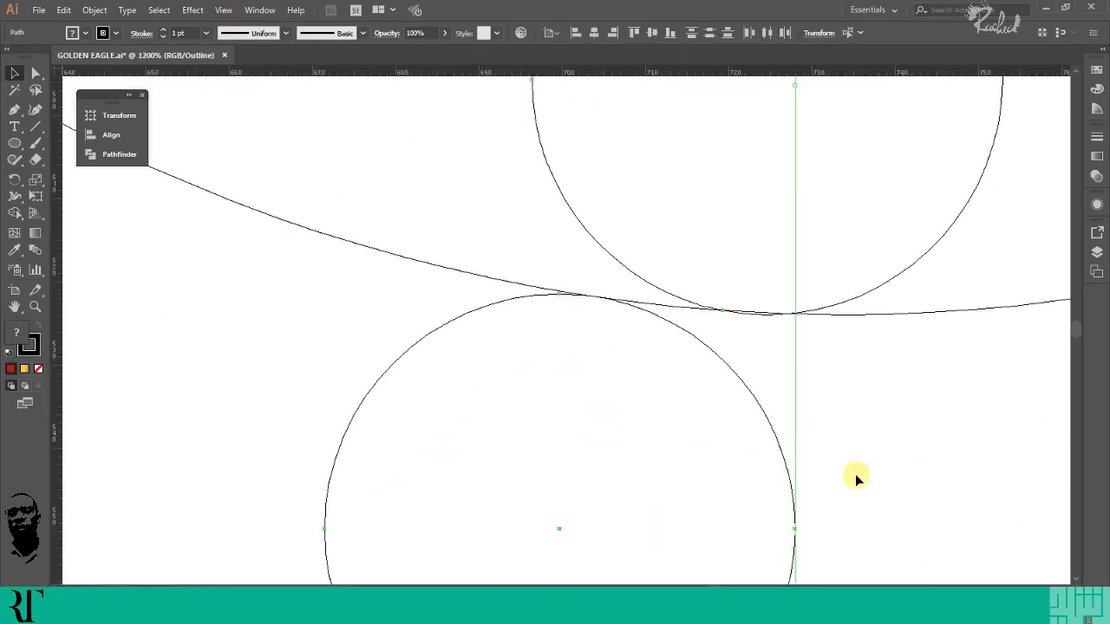
left_click_drag(874, 473, 716, 185)
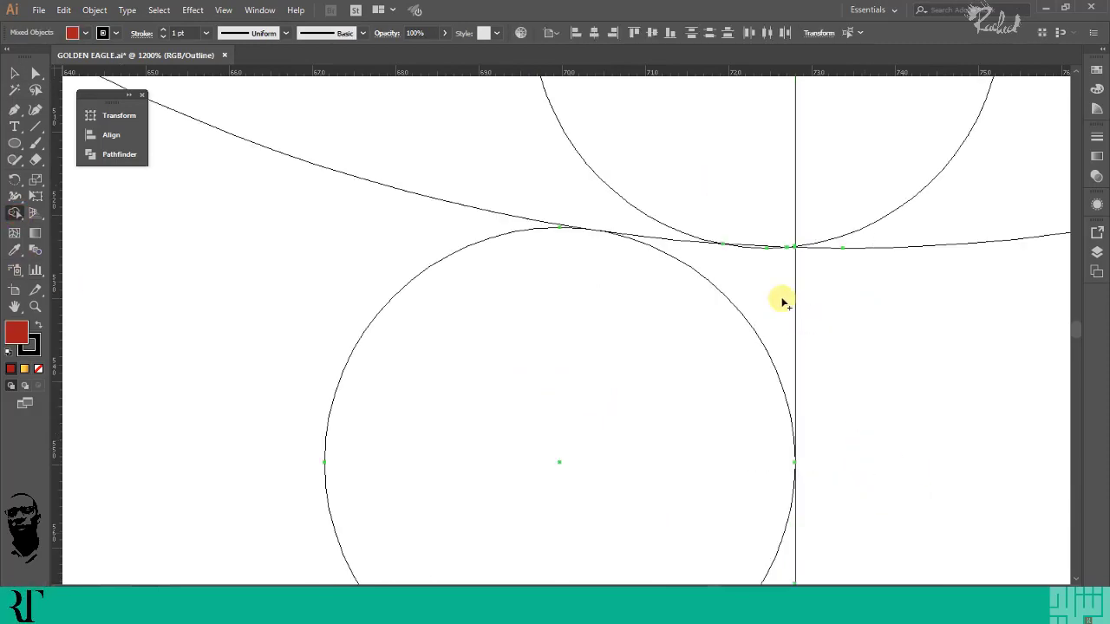
scroll(738, 328, "down", 4)
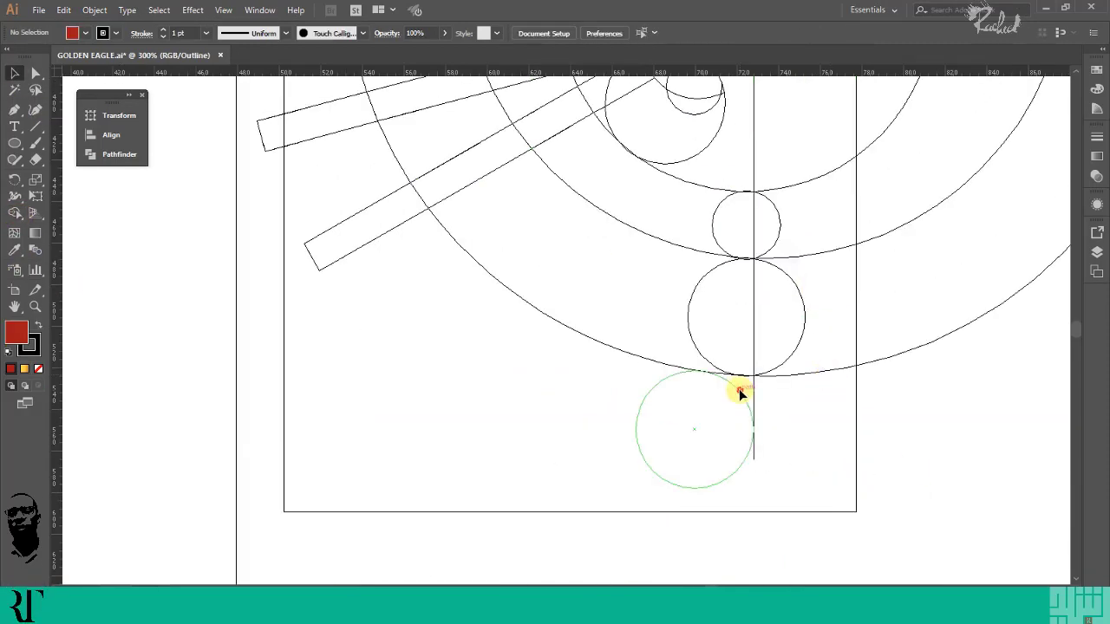
Delete the lowest circle below the outer ring and return to preview view
left_click(740, 389)
key("Delete")
left_click(222, 10)
left_click(243, 27)
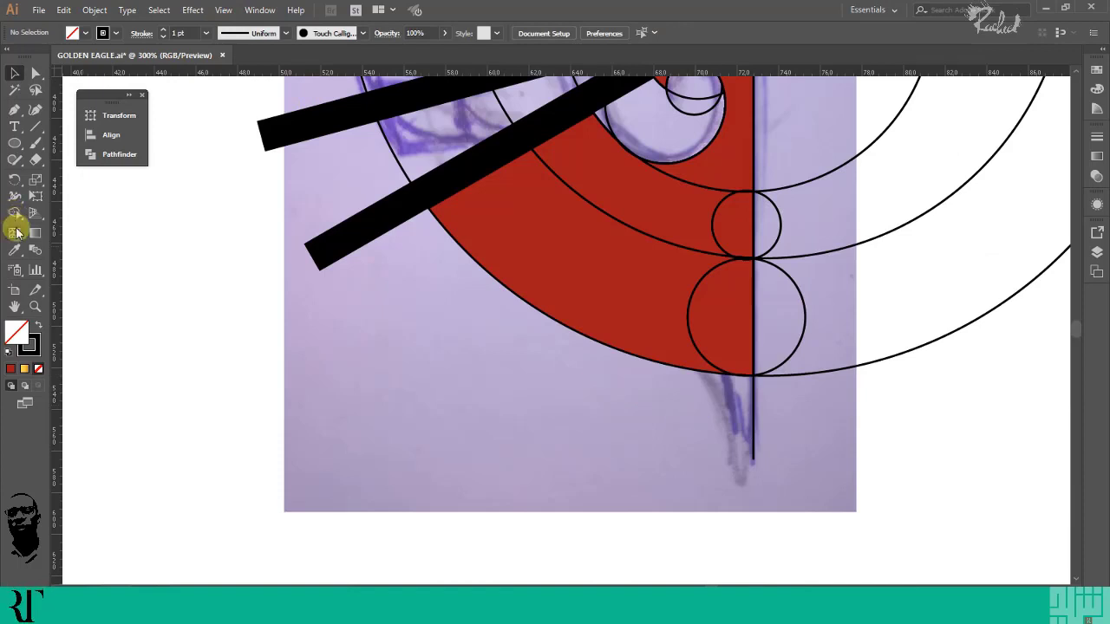
Draw a closed tail shape with the Pen tool, curving from the outer ring to a tip below the vertical line and back up into the body
left_click(14, 111)
left_click(601, 343)
left_click(746, 480)
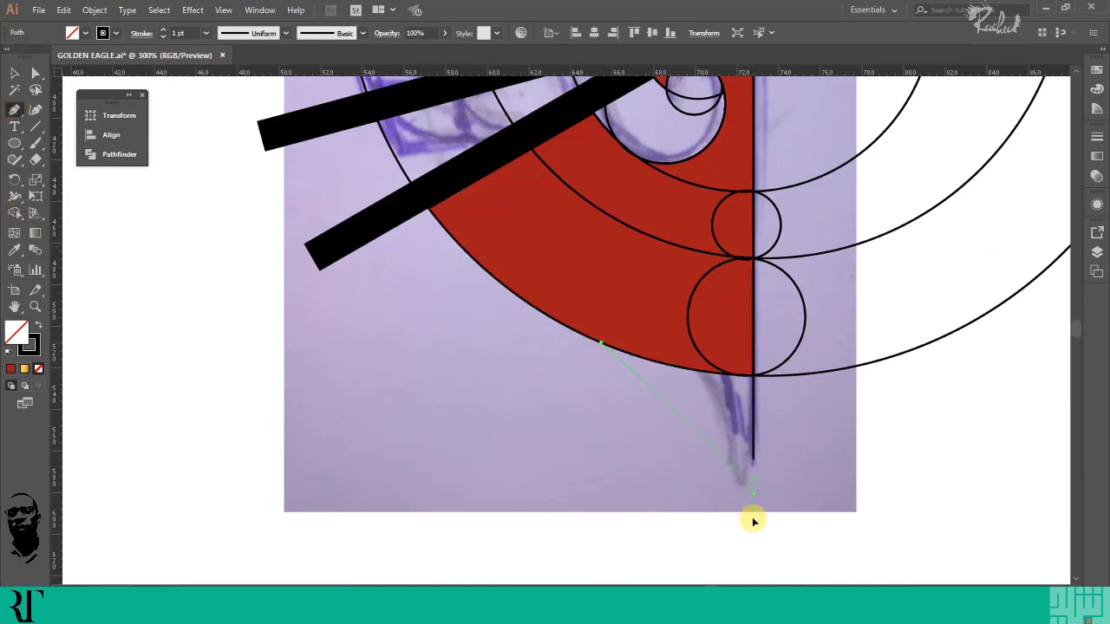
left_click_drag(753, 490, 752, 327)
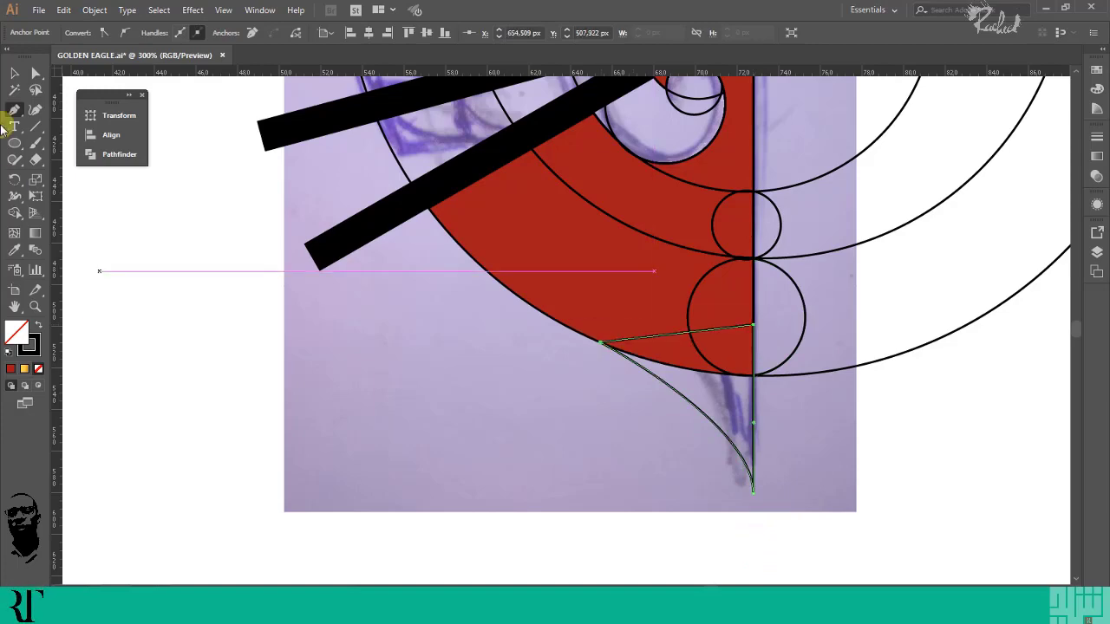
Select the whole construction and fill the tail region below the outer ring pink with the Shape Builder
key("ctrl+minus")
key("ctrl+minus")
scroll(324, 129, "up", 4)
left_click_drag(350, 112, 922, 569)
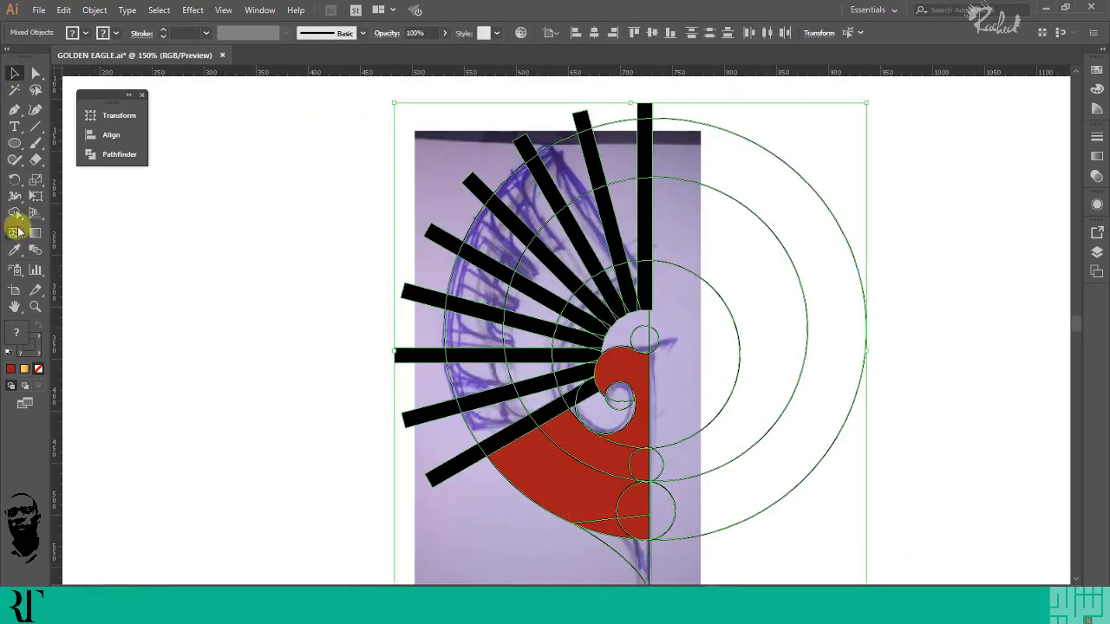
left_click(16, 216)
scroll(1077, 134, "down", 1)
left_click(1097, 88)
left_click(1057, 64)
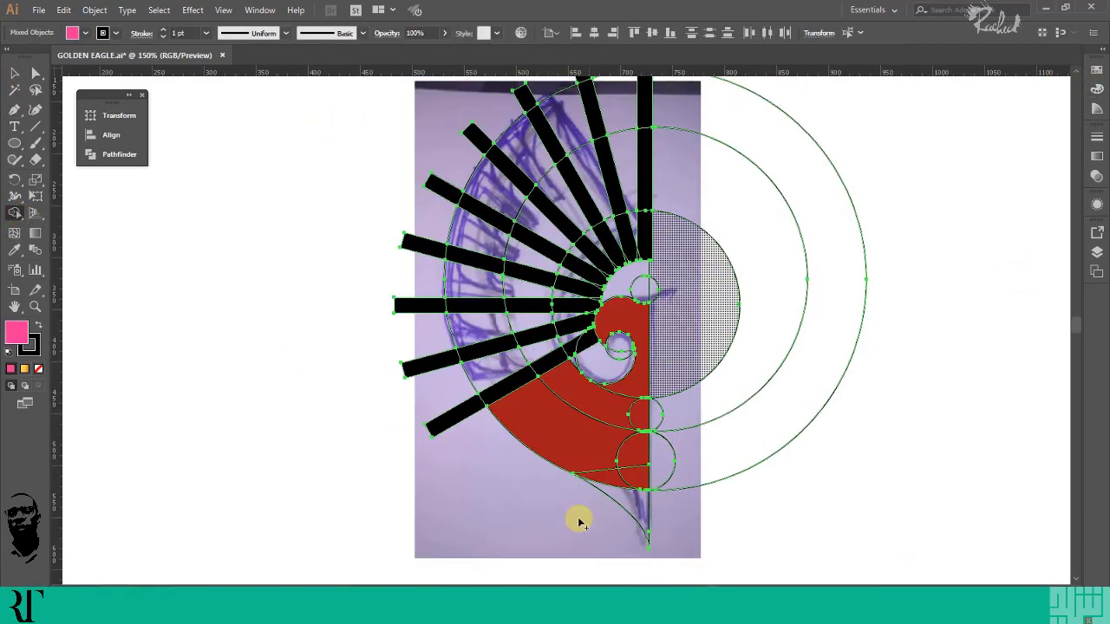
left_click(645, 505)
Fill the outer ring segments between the black bars pink with the Shape Builder, leaving the gap beside the vertical bar empty
scroll(506, 456, "up", 3)
scroll(512, 427, "up", 1)
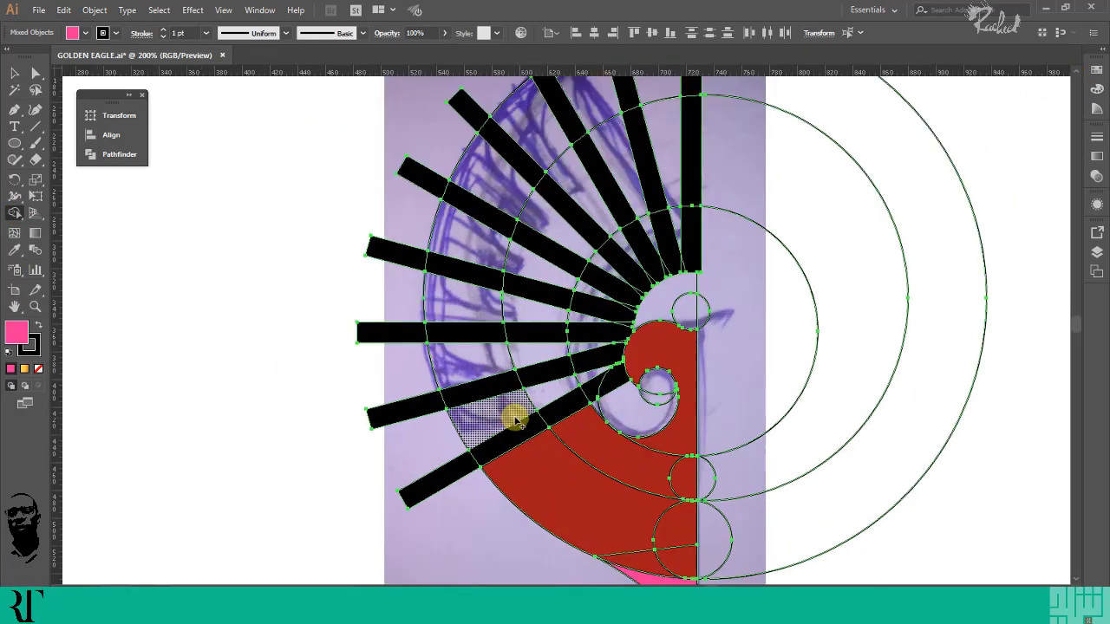
left_click(514, 422)
left_click(476, 370)
left_click(476, 296)
left_click(476, 245)
scroll(476, 246, "up", 1)
left_click(487, 243)
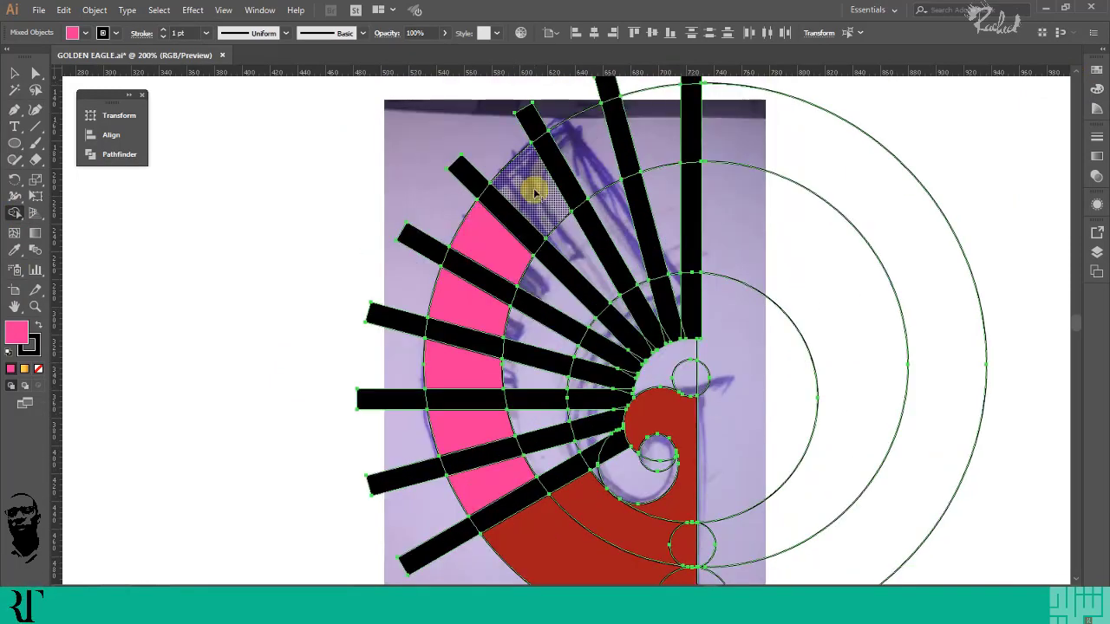
left_click(535, 189)
left_click(585, 165)
left_click(584, 165)
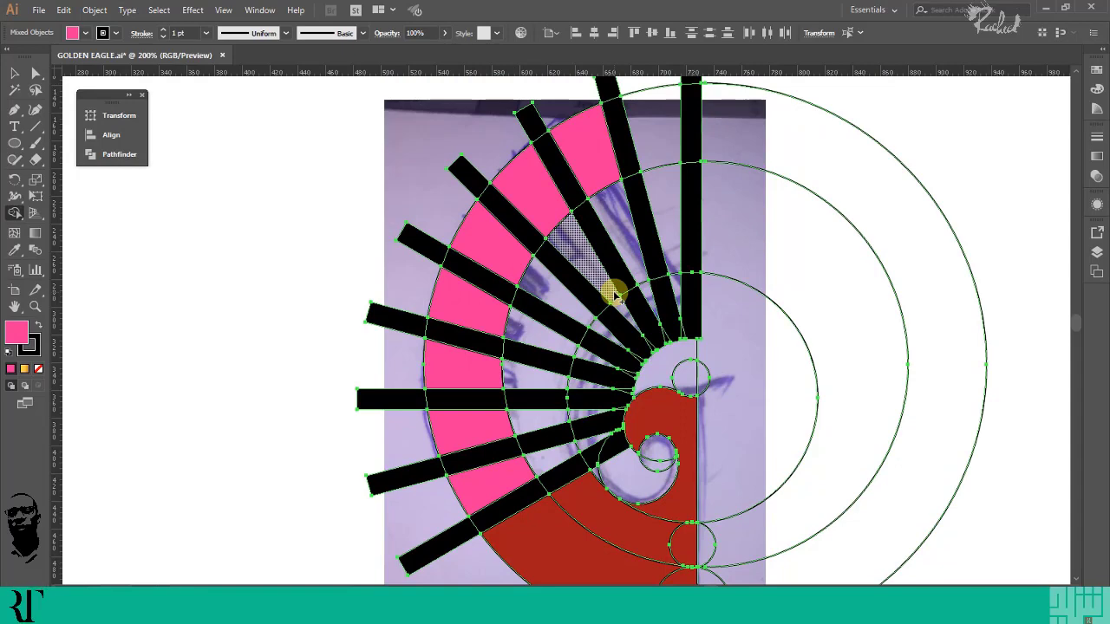
Fill the middle ring segments between the black bars pink with the Shape Builder
scroll(654, 187, "up", 3)
scroll(635, 174, "down", 2)
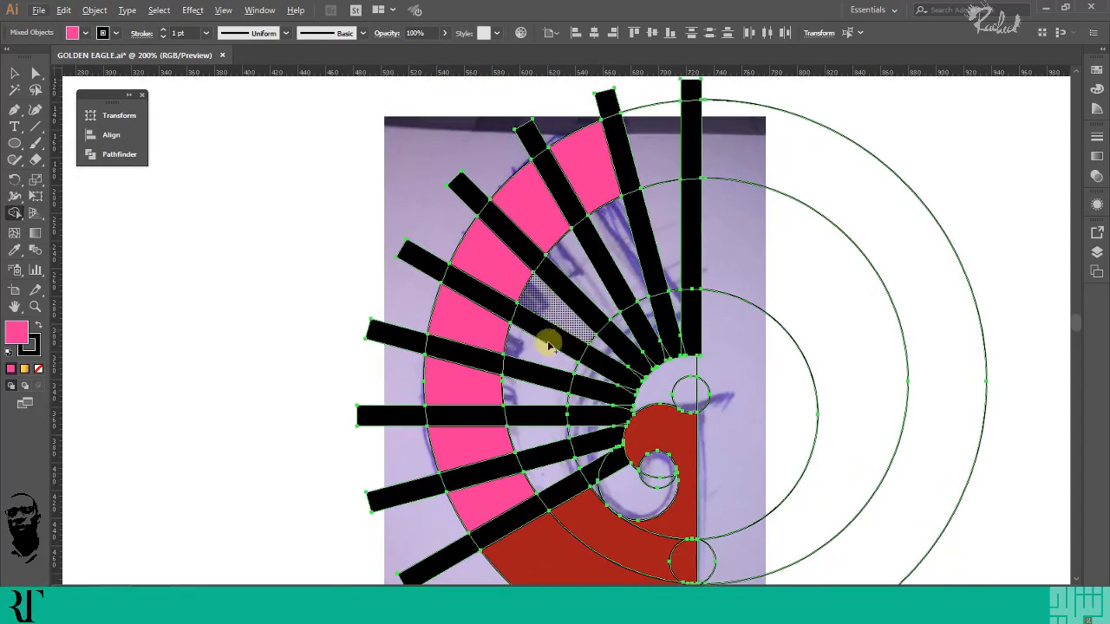
left_click(542, 307)
left_click(582, 270)
left_click(619, 245)
left_click(540, 348)
left_click(530, 399)
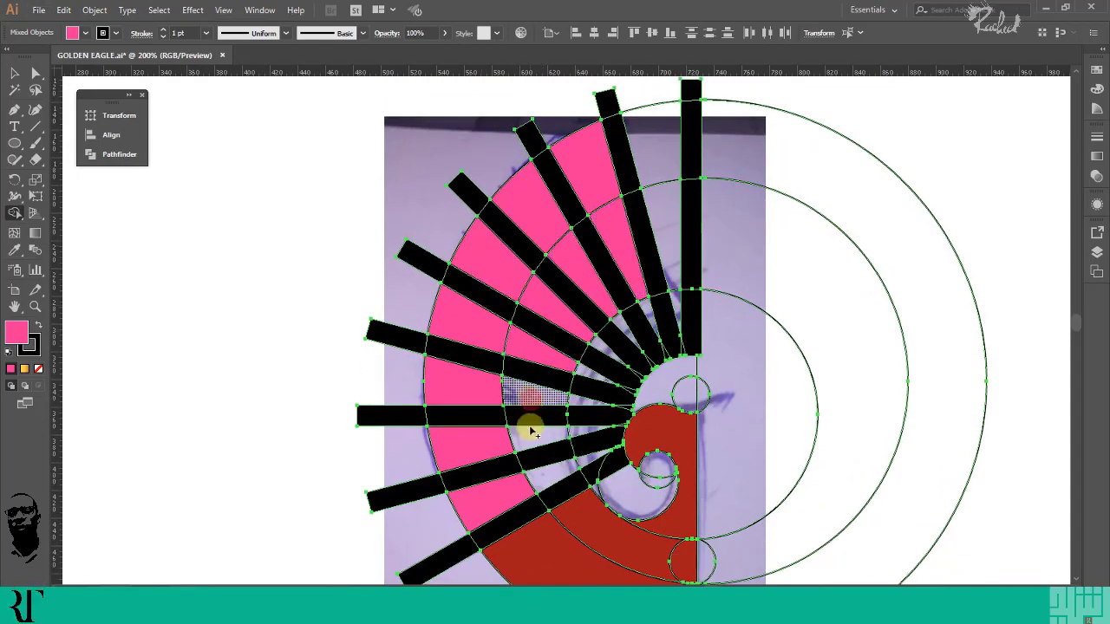
left_click_drag(533, 431, 540, 471)
scroll(542, 468, "down", 1)
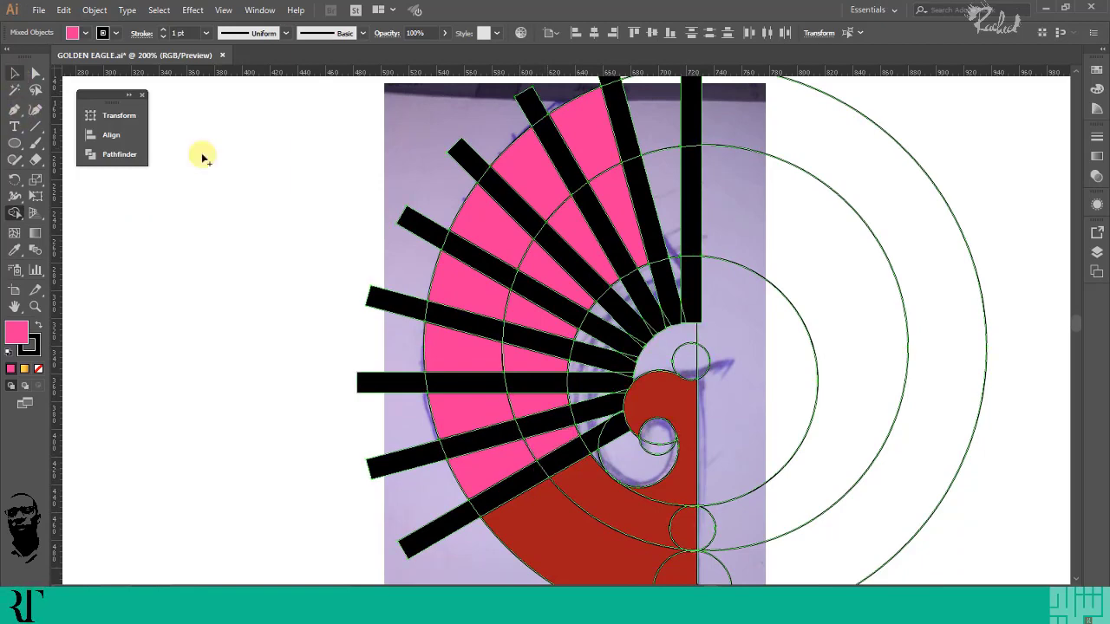
Clear the bar ends and small circles inside the inner circle with the Shape Builder, keeping the red curl
mouse_move(726, 377)
left_mouse_down()
mouse_move(670, 346)
mouse_move(718, 299)
mouse_move(642, 313)
mouse_move(610, 432)
mouse_move(622, 455)
mouse_move(657, 427)
left_mouse_up()
left_click_drag(704, 301, 681, 311)
left_click_drag(614, 418, 614, 420)
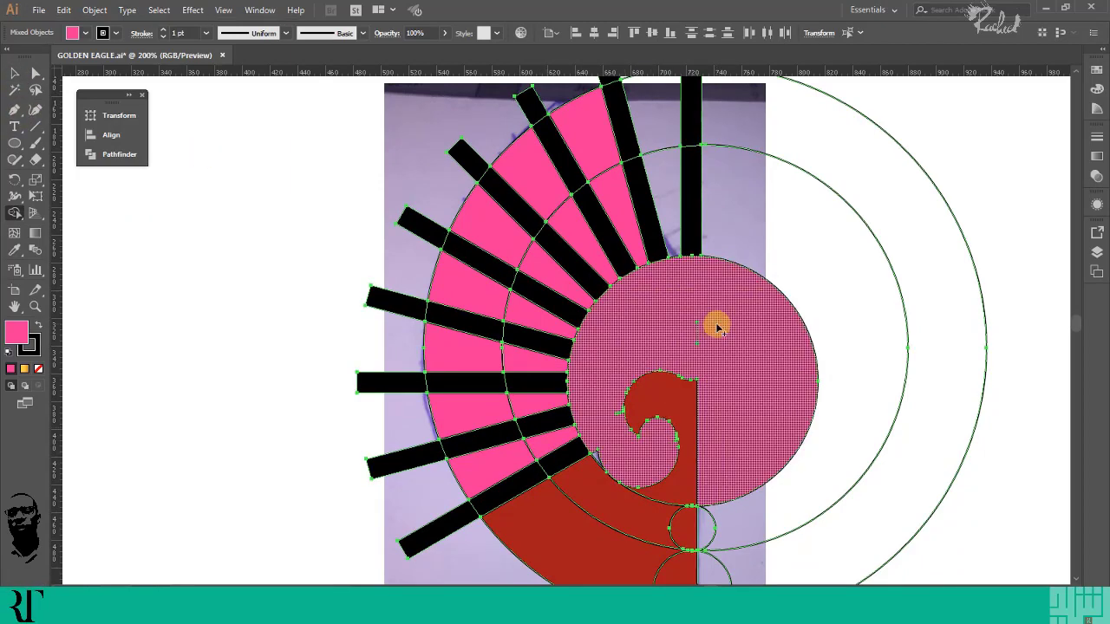
left_click(683, 335, "alt")
mouse_move(669, 344)
left_mouse_down()
mouse_move(682, 380)
mouse_move(718, 333)
left_mouse_up()
Remove the small leftover slivers beside the red curl and along the inner circle's edge with the Shape Builder
scroll(610, 469, "up", 2)
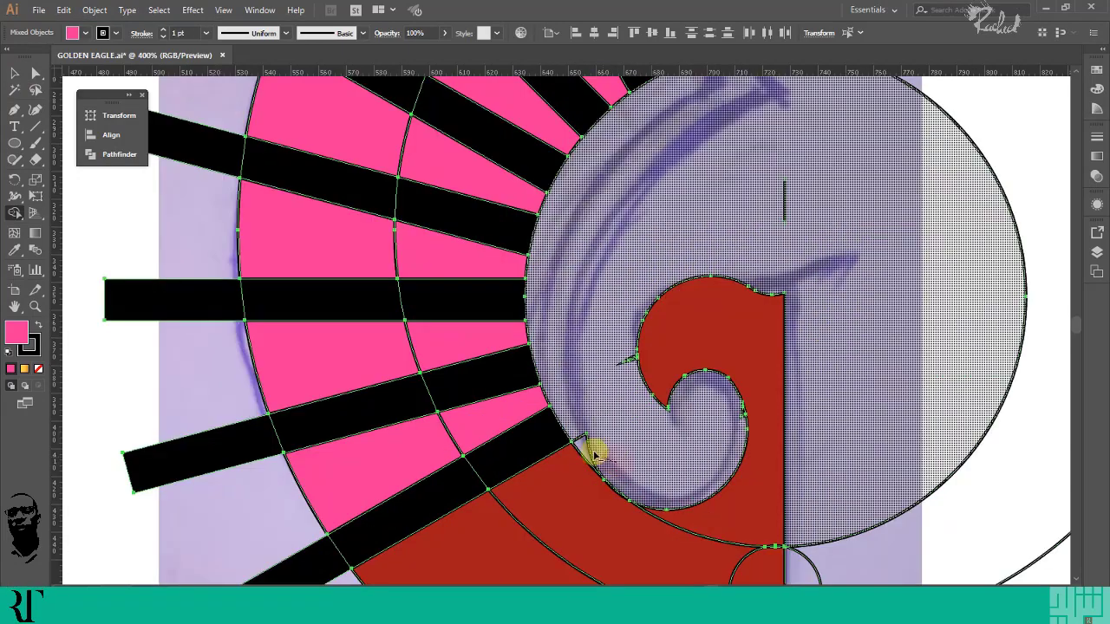
left_click_drag(632, 357, 632, 384)
scroll(628, 377, "up", 4)
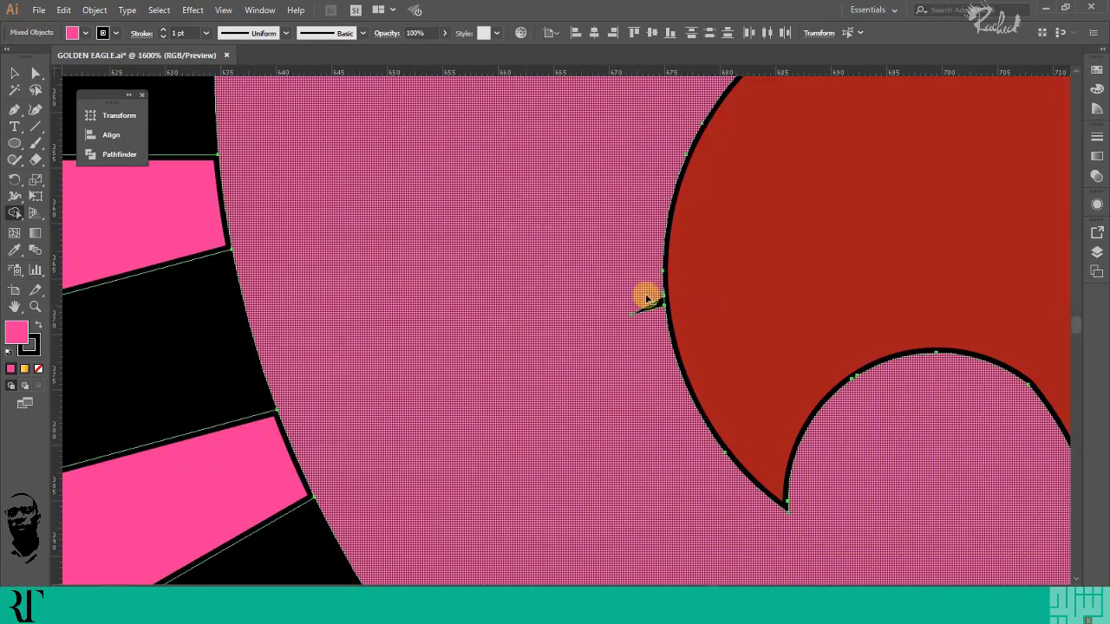
left_click(653, 315, "alt")
scroll(779, 430, "down", 2)
scroll(863, 491, "down", 5)
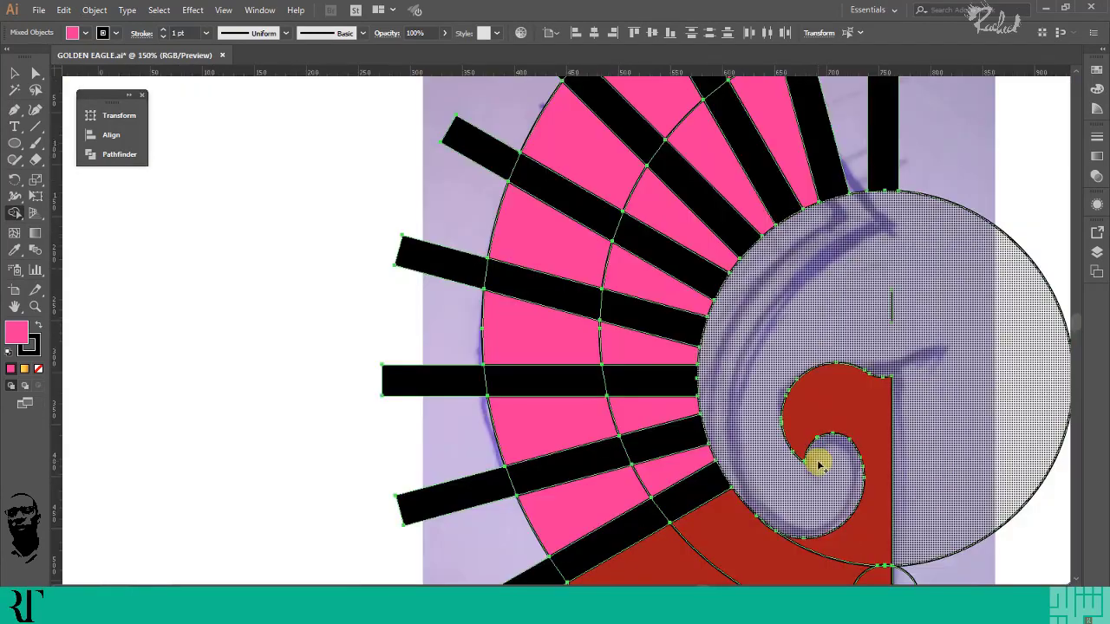
Trim off the bar ends that stick out beyond the outer ring with the Shape Builder
left_click_drag(629, 330, 654, 514)
scroll(654, 511, "down", 2)
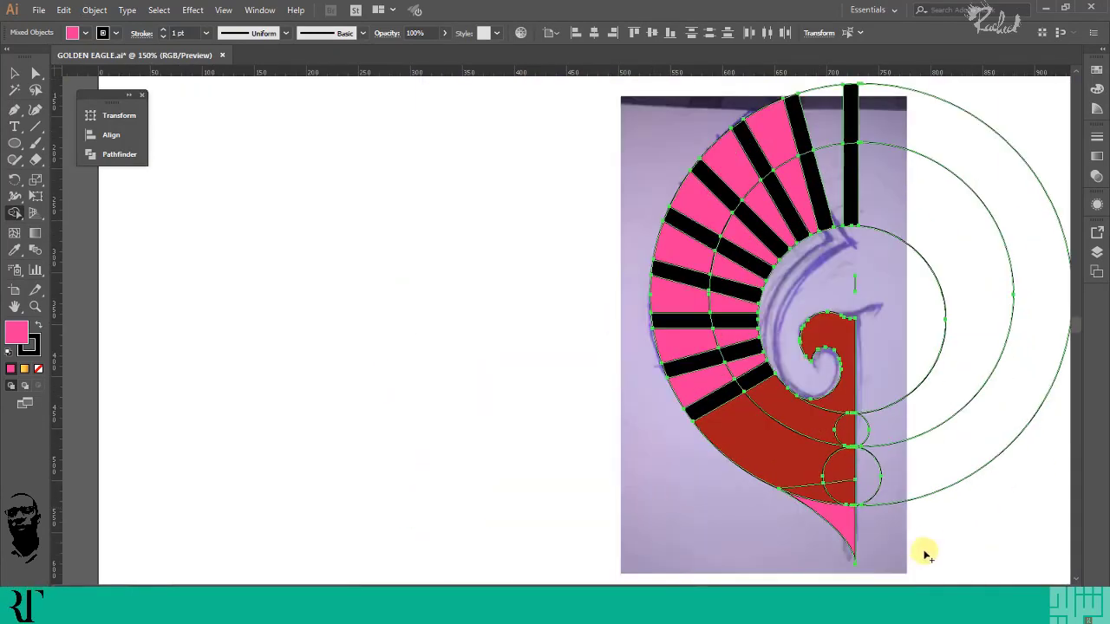
scroll(925, 551, "right", 3)
scroll(739, 475, "up", 1)
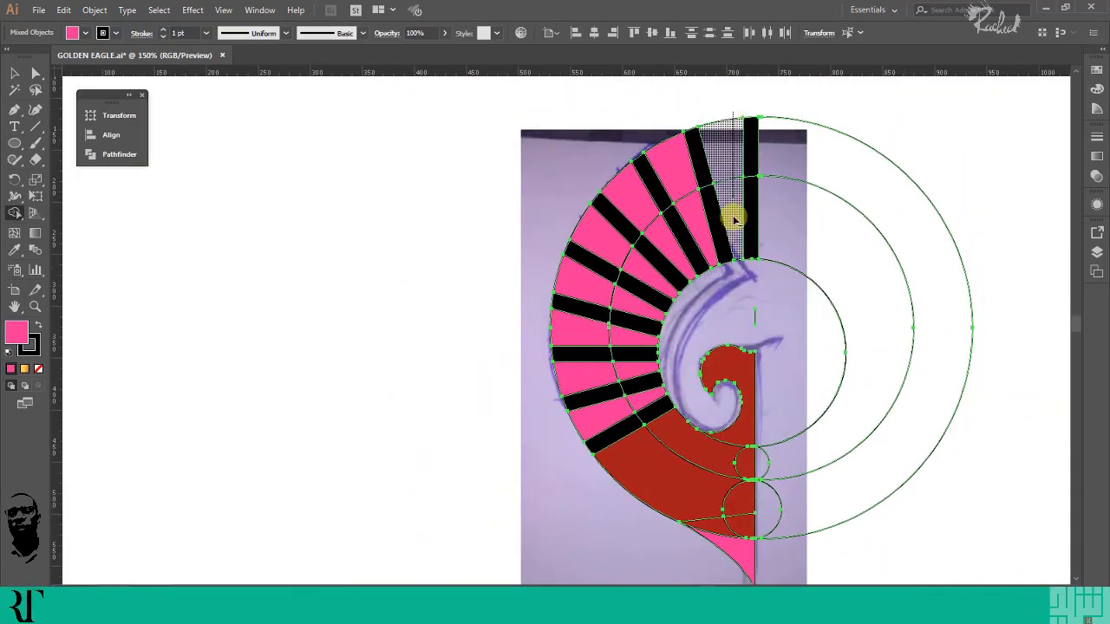
Erase the inner circle area, the vertical bar with its adjacent gap, and all circle parts beyond the vertical line
left_click(745, 265)
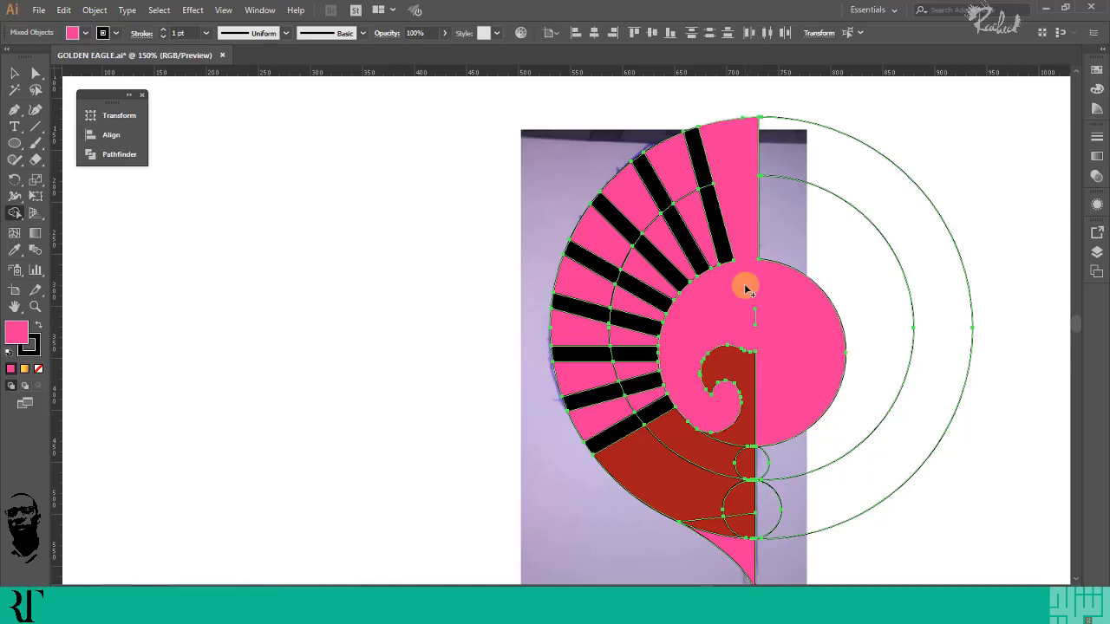
left_click_drag(743, 286, 756, 211, "alt")
left_click_drag(767, 464, 768, 550)
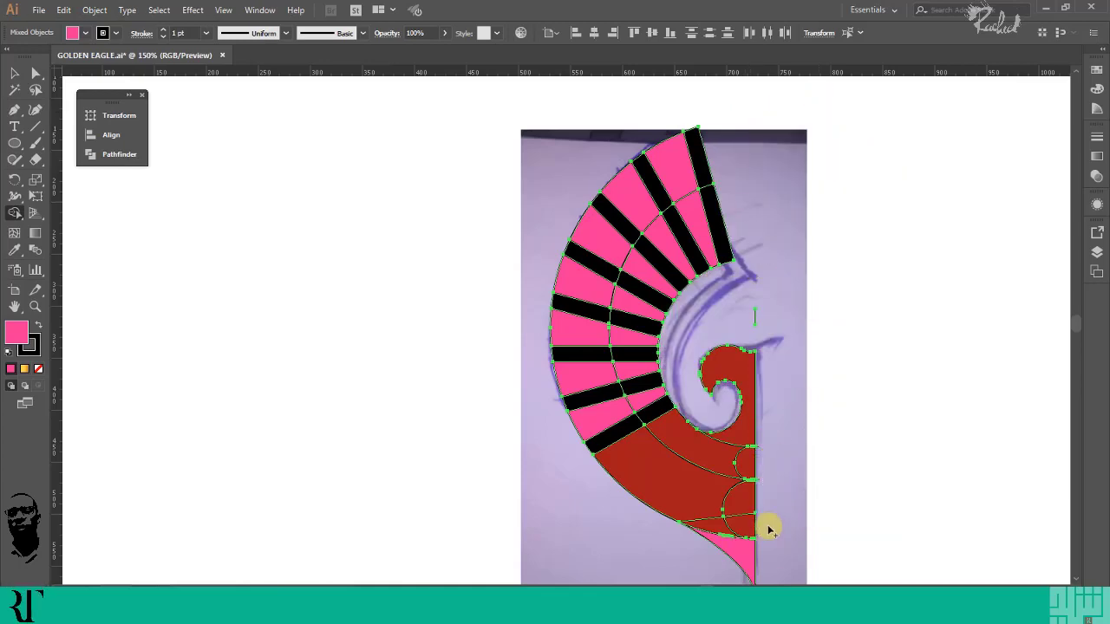
scroll(766, 505, "down", 2)
scroll(766, 503, "up", 5)
scroll(713, 425, "down", 3)
scroll(713, 426, "up", 3)
scroll(713, 427, "down", 1)
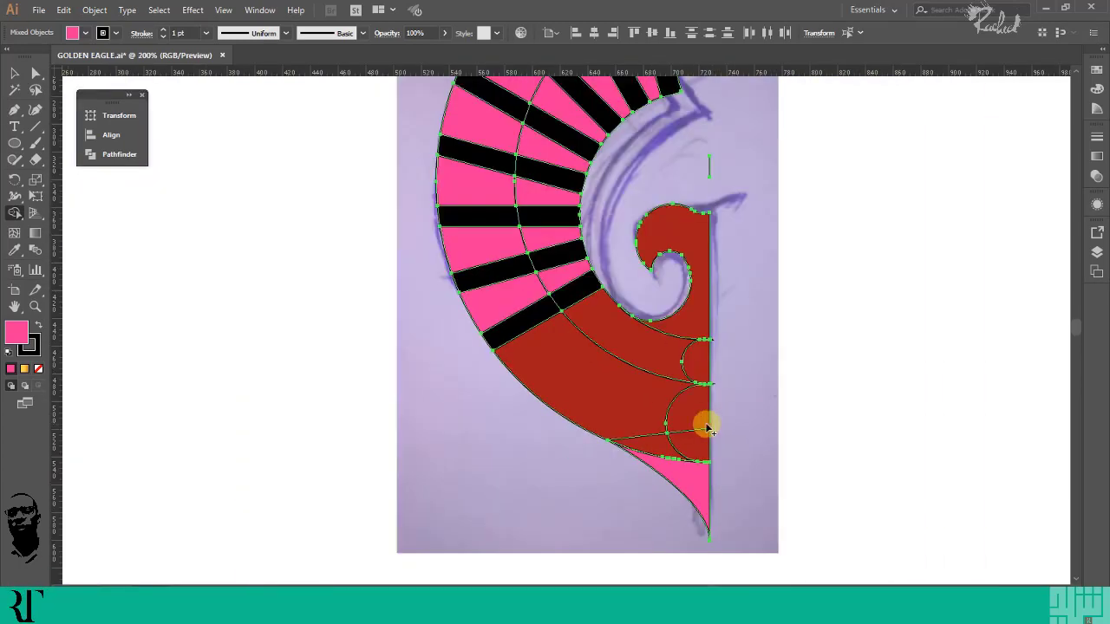
Delete the stray vertical line fragment above the red curl
scroll(700, 464, "down", 2)
left_click(15, 75)
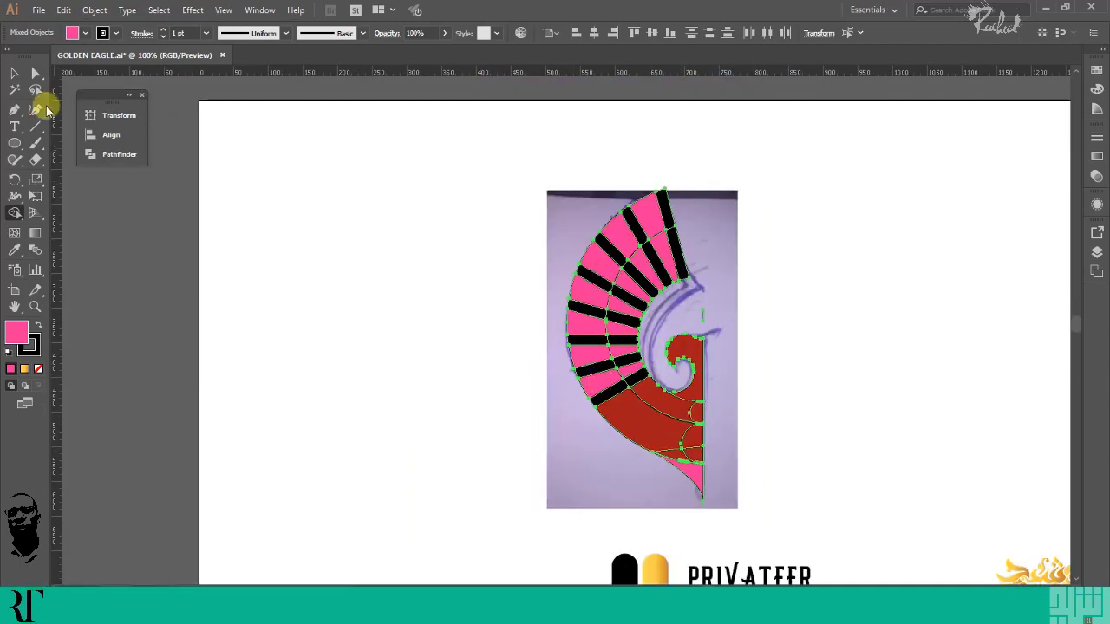
left_click(709, 319)
Select the whole wing artwork and sample the black logo shape, leaving the wing with a black stroke and no fill
left_click_drag(528, 158, 599, 286)
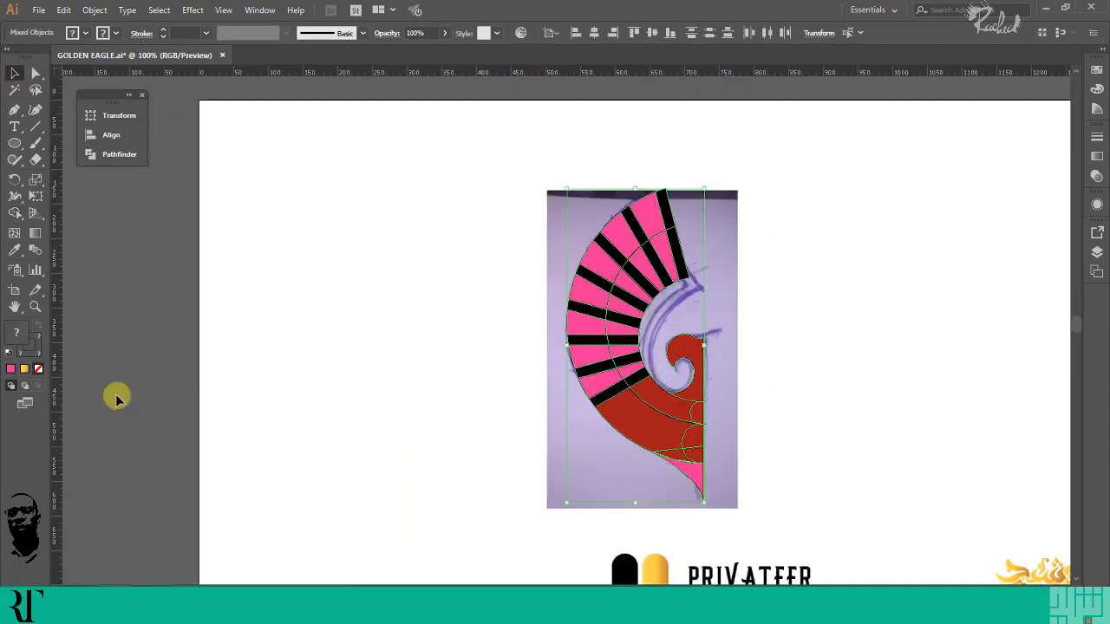
left_click(28, 340)
left_click(36, 363)
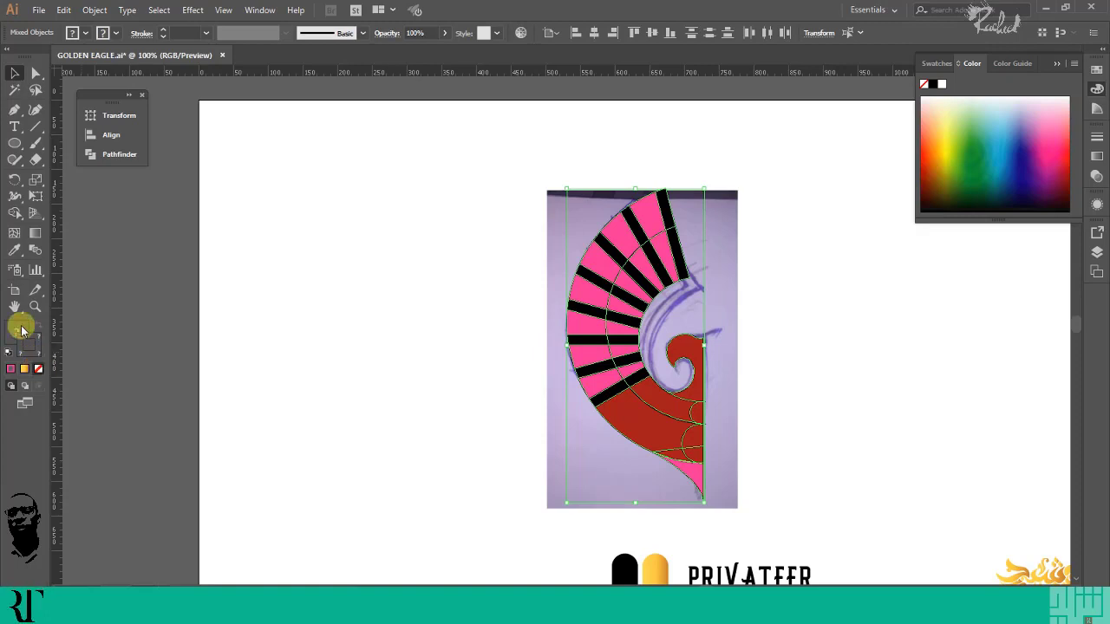
left_click(338, 326)
left_click_drag(505, 165, 695, 460)
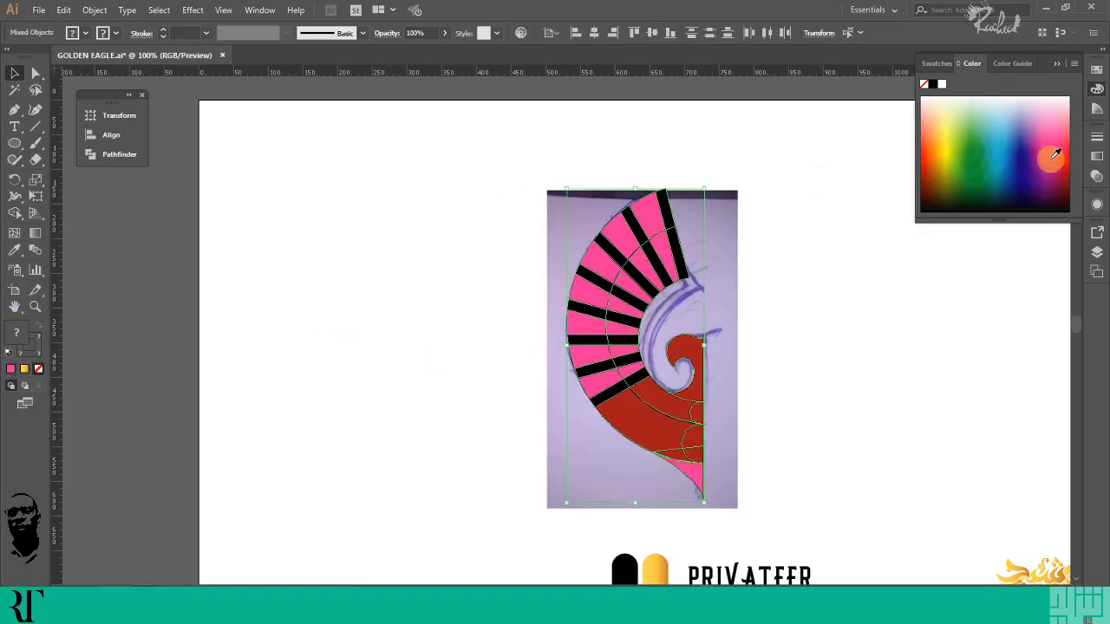
left_click(17, 251)
left_click(620, 567)
left_click(39, 326)
left_click(15, 75)
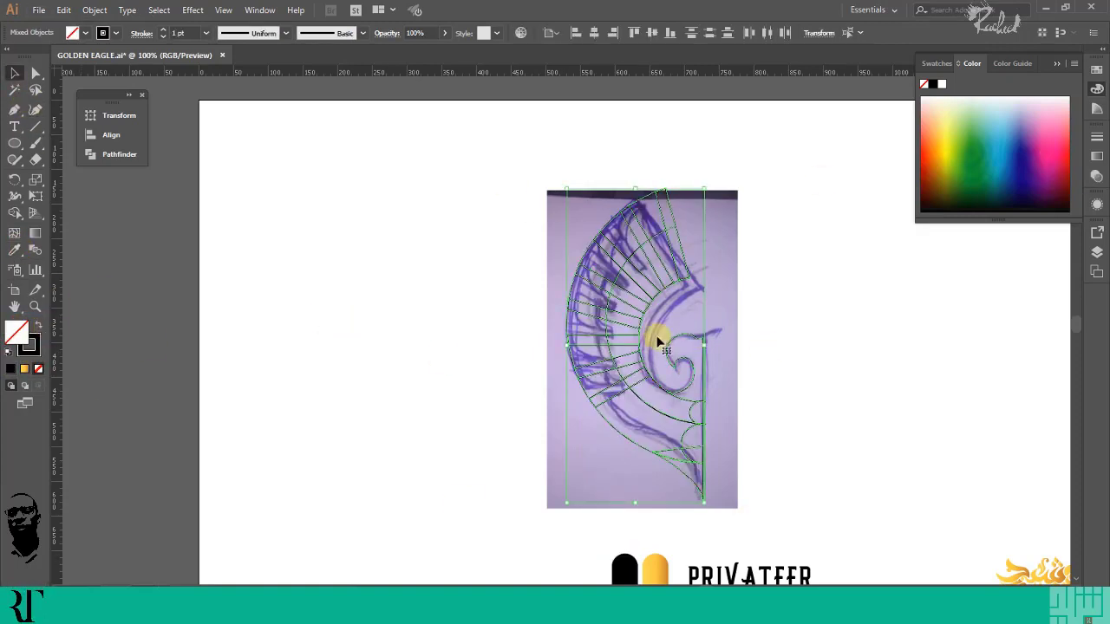
Fill the wing artwork light blue and give it a 1 pt black stroke
left_click(40, 329)
left_click(1001, 139)
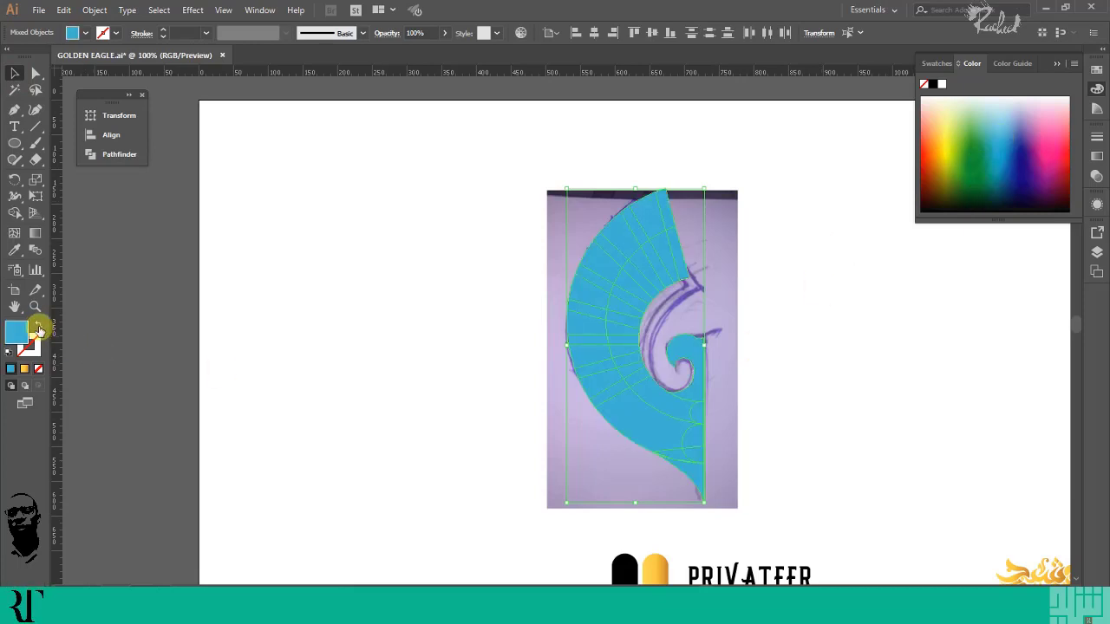
left_click(163, 31)
left_click(669, 322)
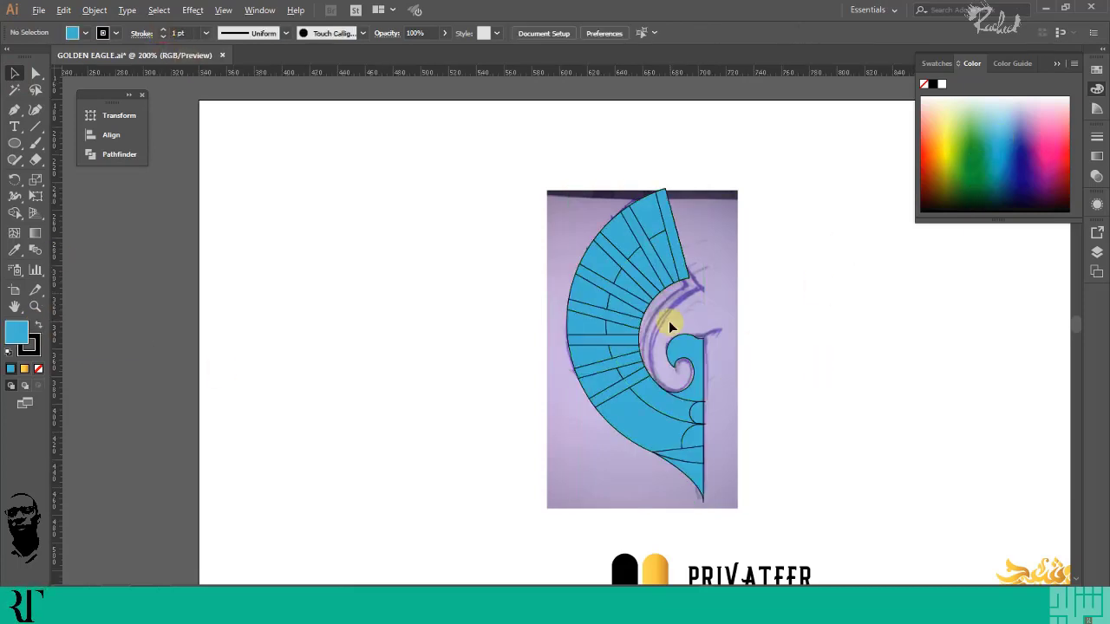
Select the wing and merge the inner band into one shape with the Shape Builder, leaving out the topmost bar
scroll(668, 321, "up", 2)
scroll(669, 321, "down", 1)
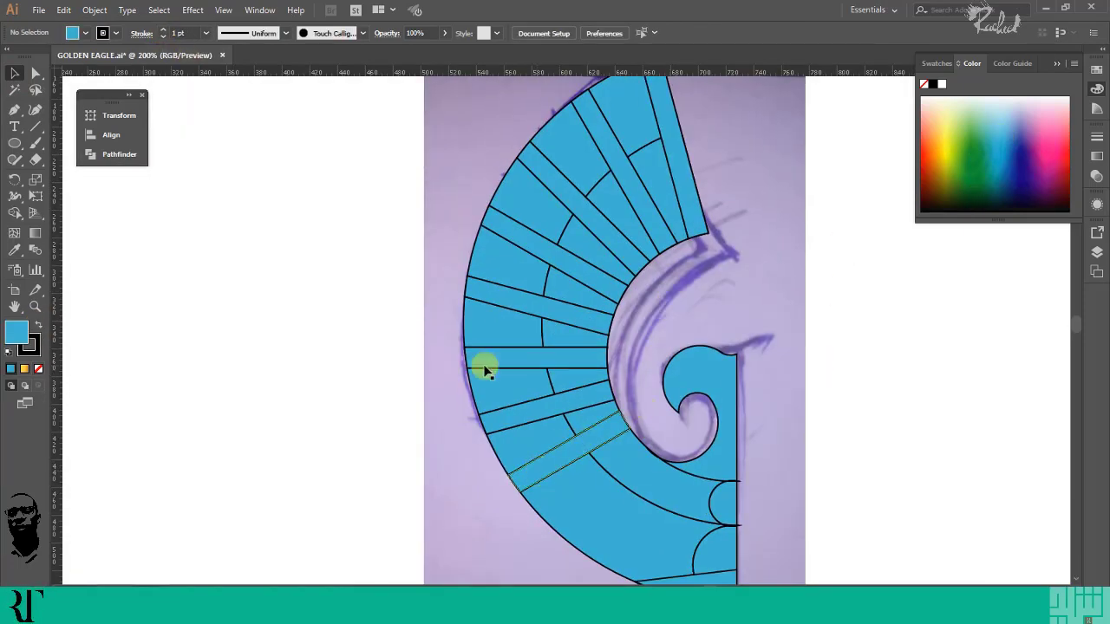
left_click_drag(403, 236, 587, 488)
left_click(440, 430)
scroll(539, 448, "down", 1)
left_click_drag(411, 146, 810, 545)
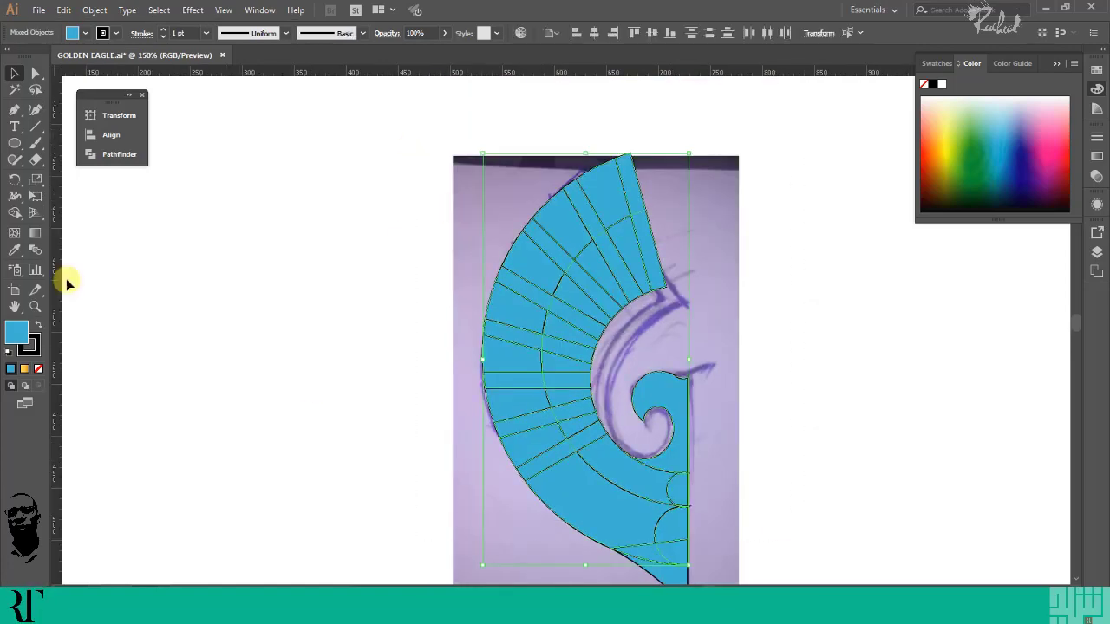
key("shift+m")
key("ctrl+plus")
key("ctrl+plus")
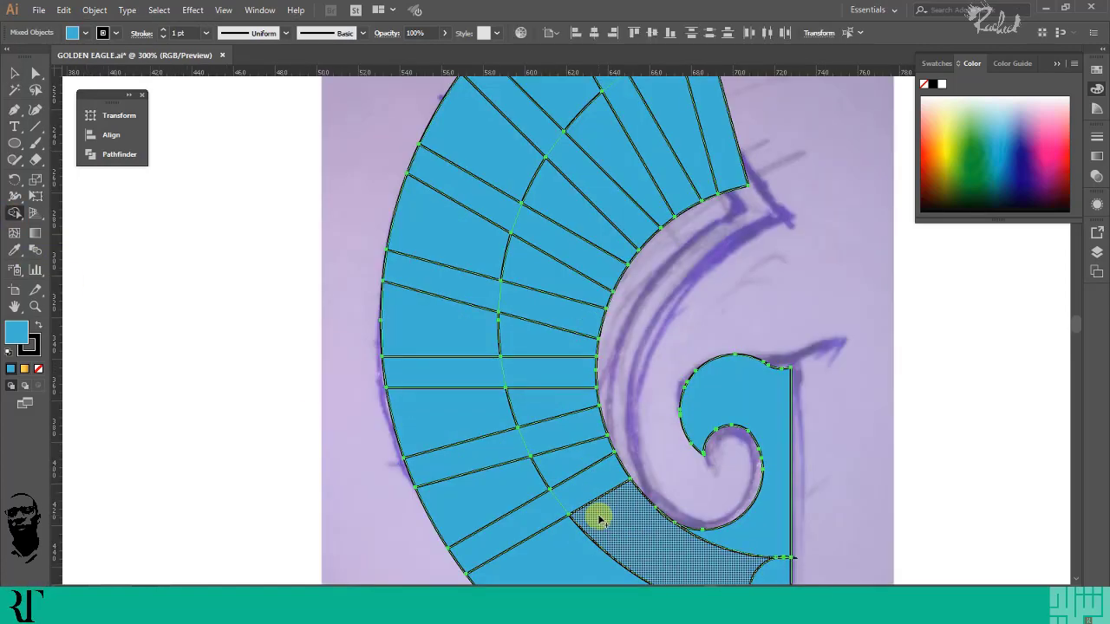
mouse_move(600, 519)
left_mouse_down()
mouse_move(714, 139)
mouse_move(599, 248)
left_mouse_up()
key("ctrl+minus")
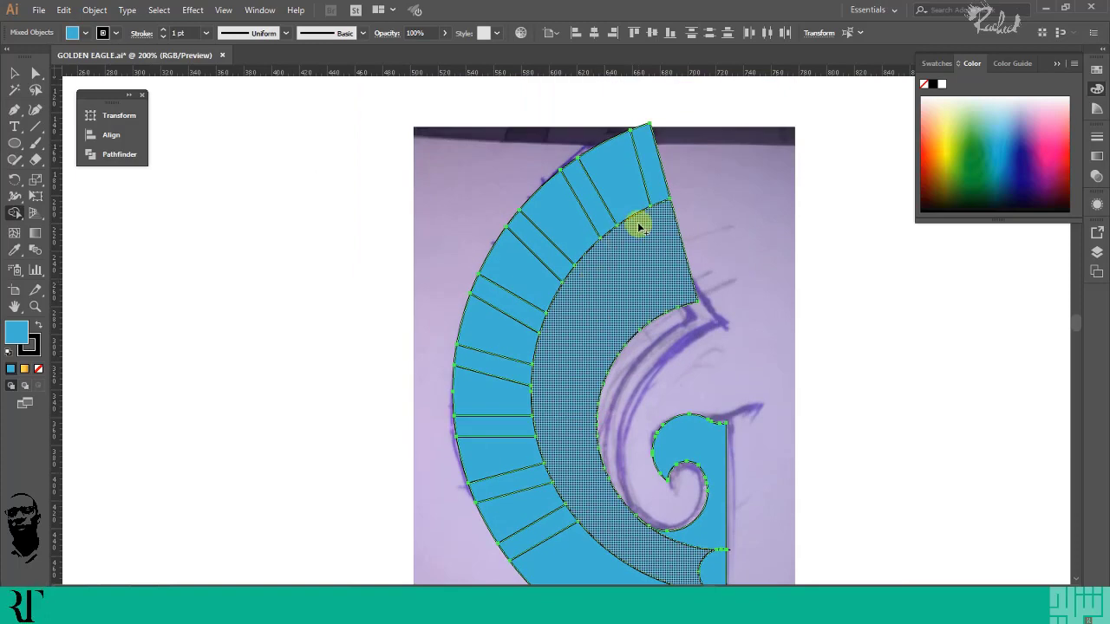
key("ctrl+z")
mouse_move(631, 554)
left_mouse_down()
mouse_move(582, 394)
mouse_move(648, 246)
left_mouse_up()
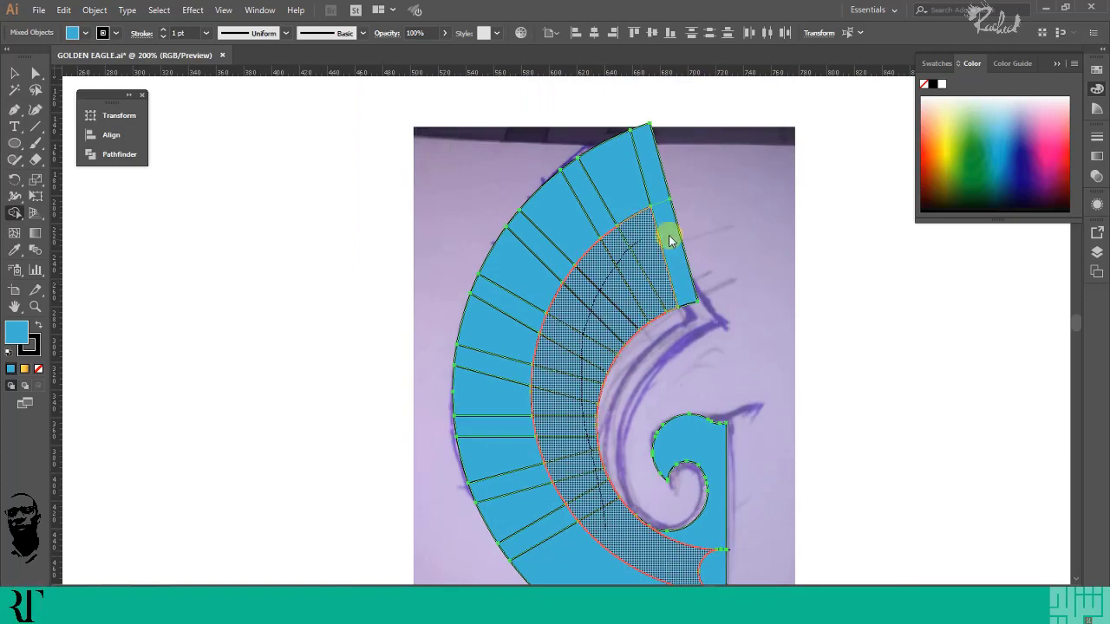
Delete the topmost bar and the bar pieces between the outer feathers with the Shape Builder, and deselect the artwork
left_click(653, 170, "alt")
left_click(669, 232, "alt")
left_click(601, 227, "alt")
left_click(552, 249, "alt")
left_click(523, 314, "alt")
left_click(504, 368, "alt")
scroll(512, 364, "down", 1)
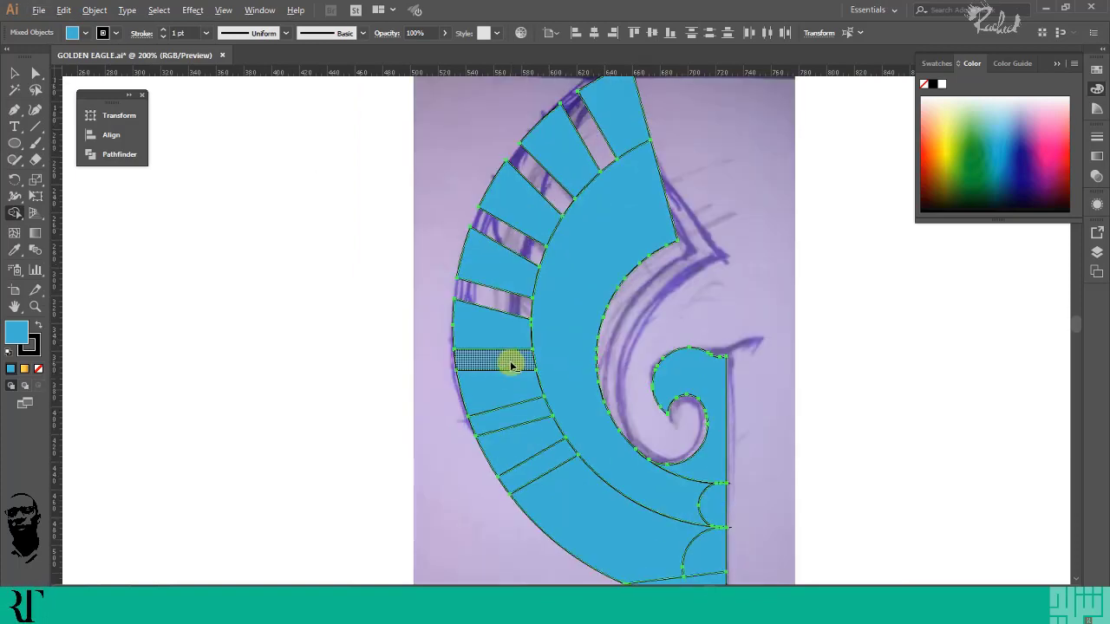
left_click(512, 364, "alt")
left_click(518, 416, "alt")
left_click(13, 75)
left_click(712, 274)
scroll(712, 274, "down", 1, "alt")
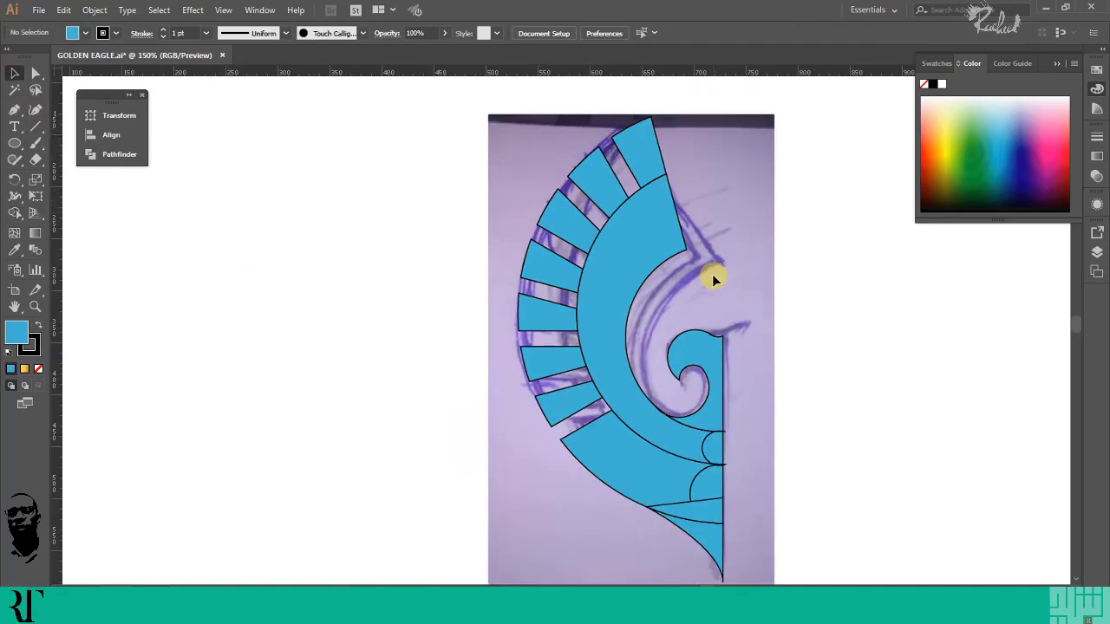
Select the wing and merge the small arc pieces into the inner band and the tail pieces into one tail shape
scroll(712, 274, "down", 1)
left_click_drag(515, 114, 842, 584)
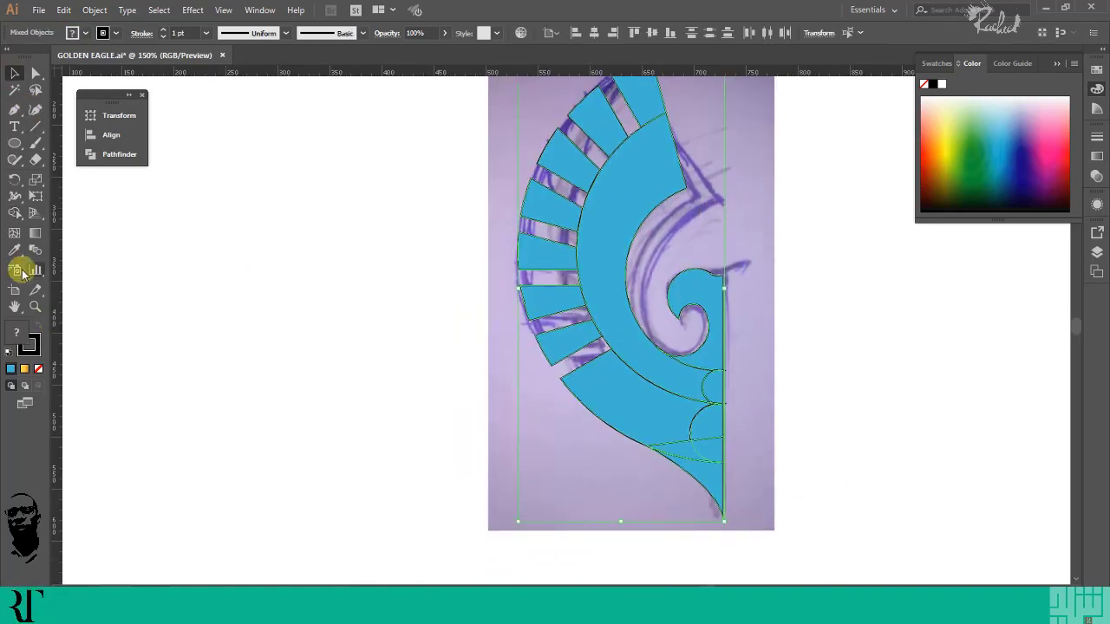
left_click(15, 214)
left_click_drag(679, 377, 715, 387)
mouse_move(670, 410)
left_mouse_down()
mouse_move(712, 444)
mouse_move(695, 451)
mouse_move(709, 483)
left_mouse_up()
Merge all the outer feathers with the inner band into a single wing shape with the Shape Builder
scroll(724, 468, "up", 1, "alt")
scroll(620, 405, "up", 2)
scroll(602, 394, "up", 1)
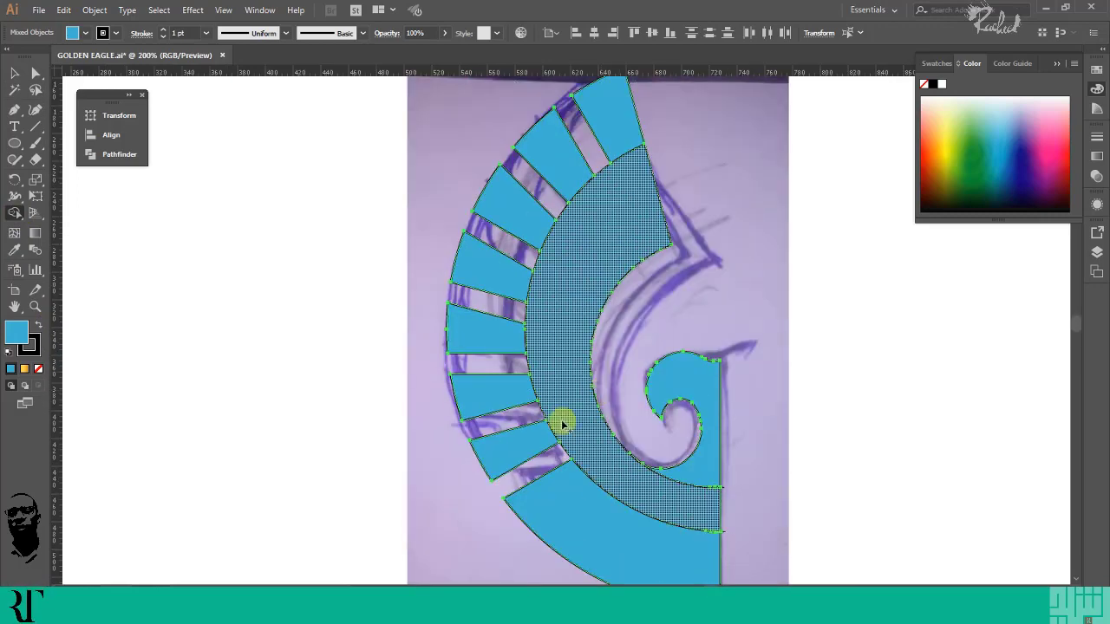
mouse_move(562, 424)
left_mouse_down()
mouse_move(520, 281)
mouse_move(575, 230)
mouse_move(581, 178)
mouse_move(626, 147)
mouse_move(697, 480)
mouse_move(654, 405)
left_mouse_up()
scroll(699, 471, "down", 1)
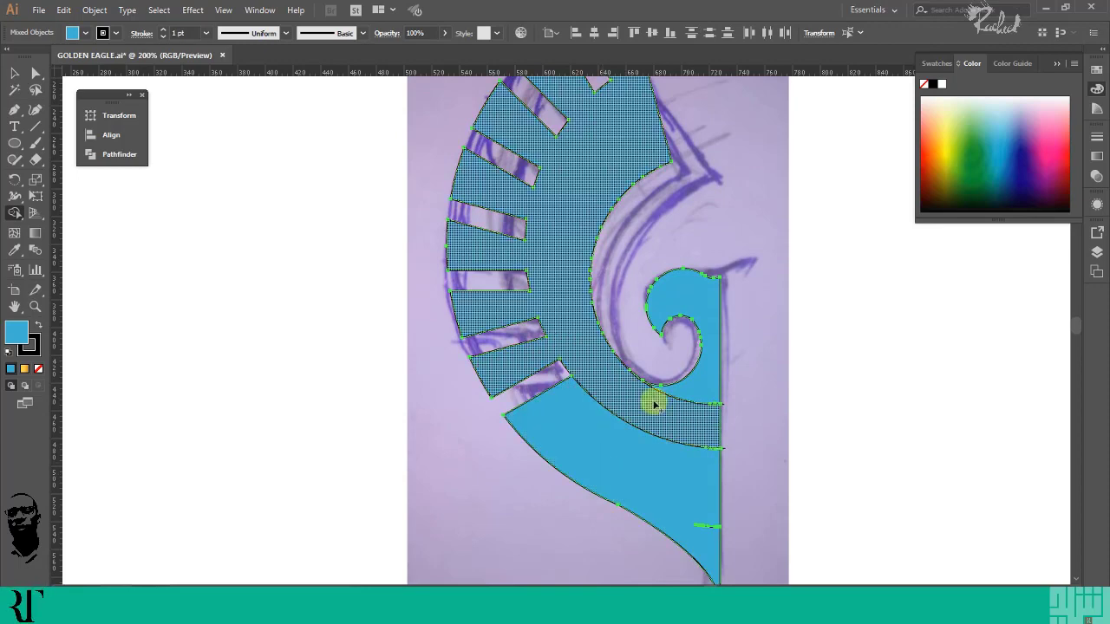
left_click(15, 74)
left_click(854, 379)
Select the curl and tail shapes and merge the leftover edge pieces near the centre line with the Shape Builder
scroll(743, 409, "down", 1)
left_click_drag(744, 407, 640, 512)
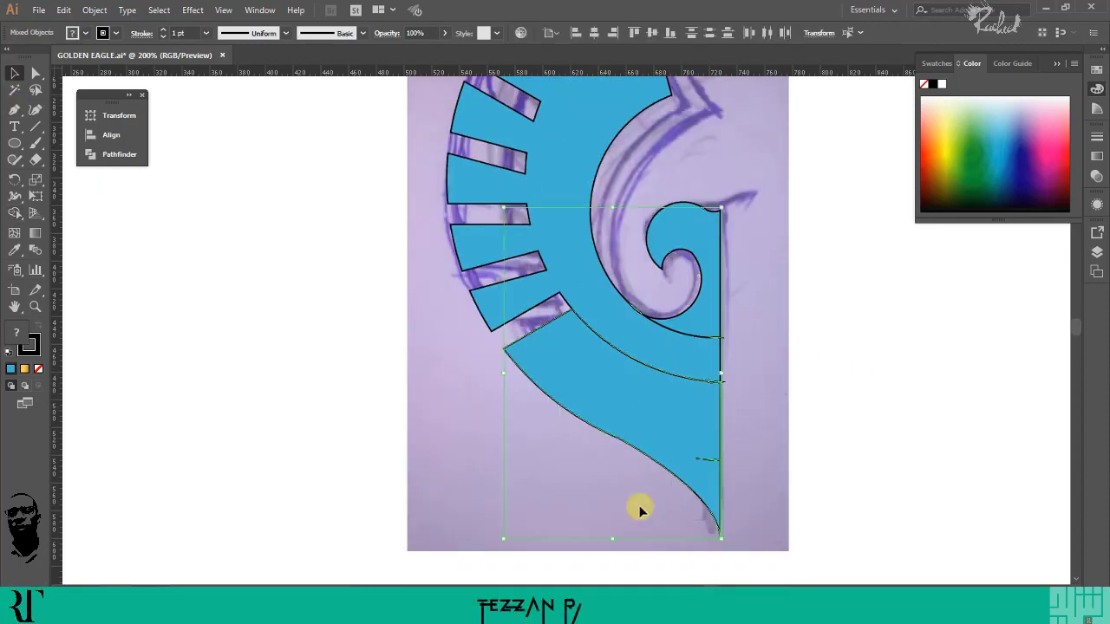
left_click(13, 217)
scroll(700, 485, "up", 5)
left_click_drag(758, 312, 735, 344)
left_click_drag(716, 304, 701, 333)
left_click_drag(821, 324, 815, 347)
scroll(780, 347, "down", 5)
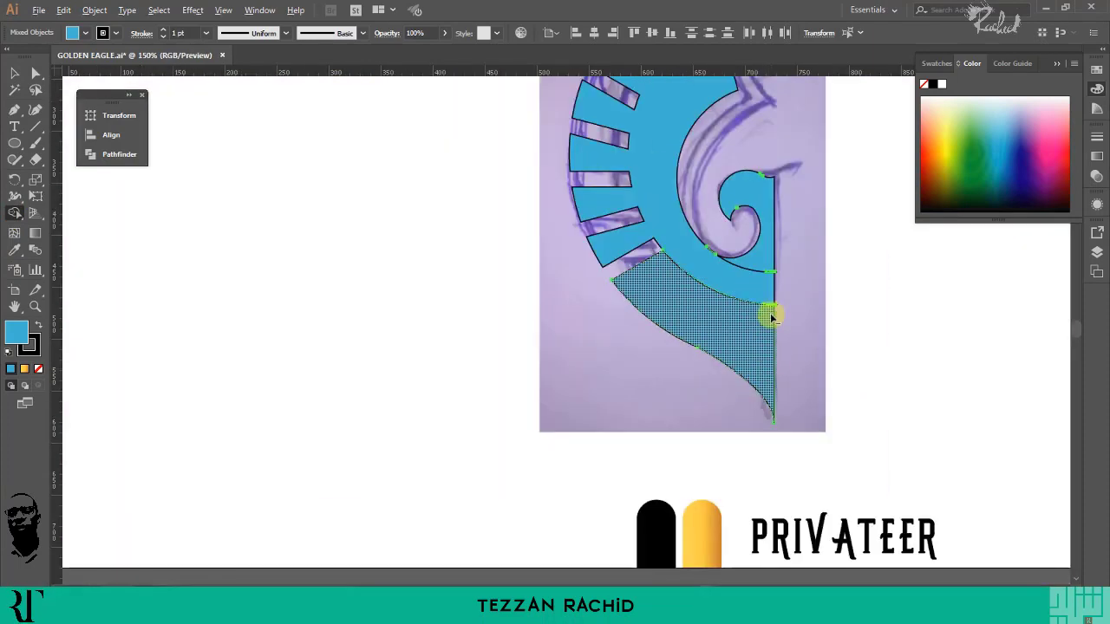
Try to delete the small slivers where the tail and inner band meet the centre line with the Shape Builder
scroll(792, 404, "up", 5)
left_click(755, 446, "alt")
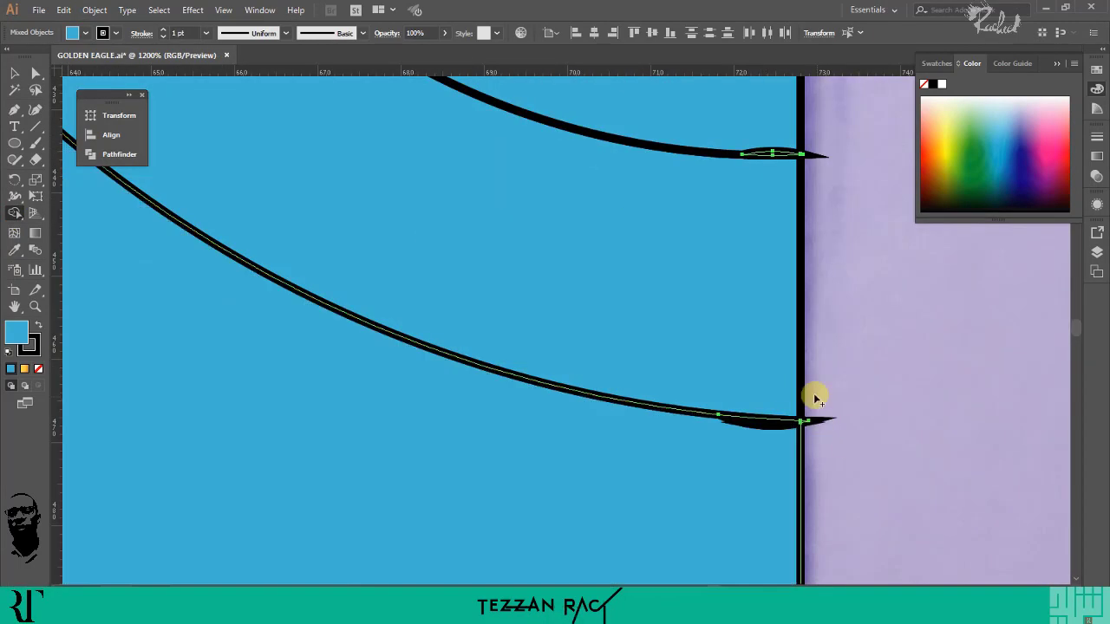
key("ctrl+z")
left_click(807, 421, "alt")
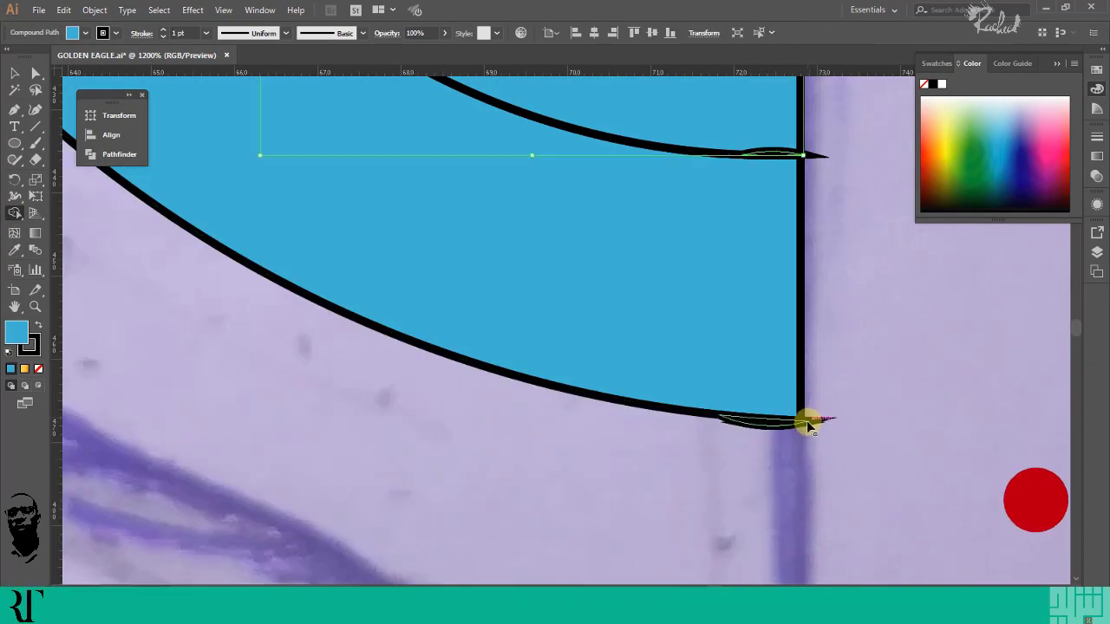
key("ctrl+z")
Merge the thin sliver between the curl and the wing's inner band with the Shape Builder
scroll(808, 423, "up", 4)
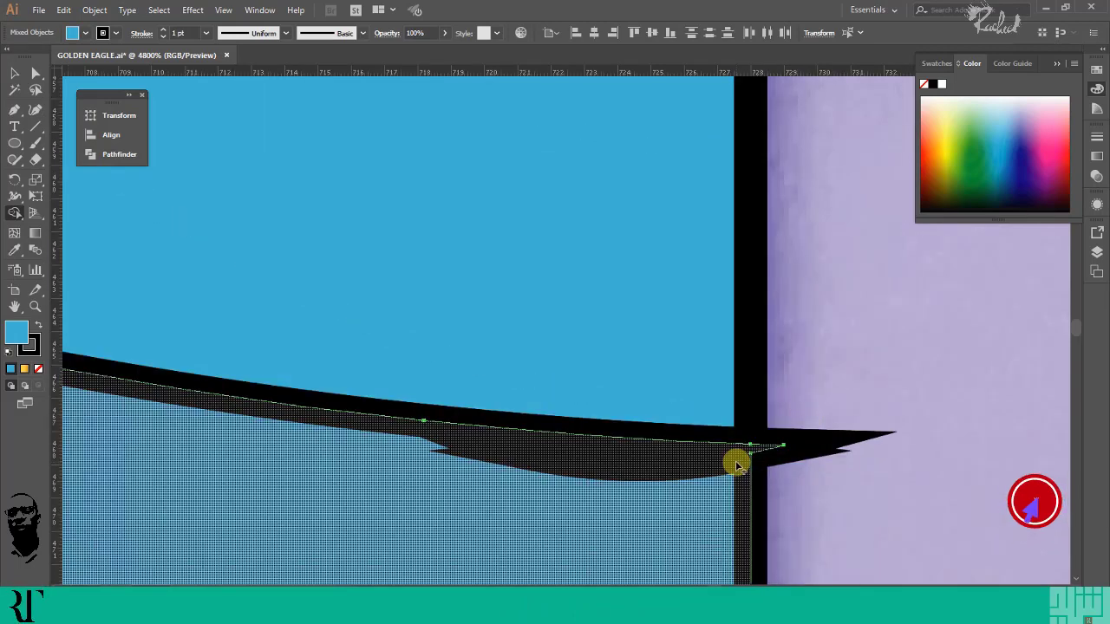
scroll(741, 460, "down", 4)
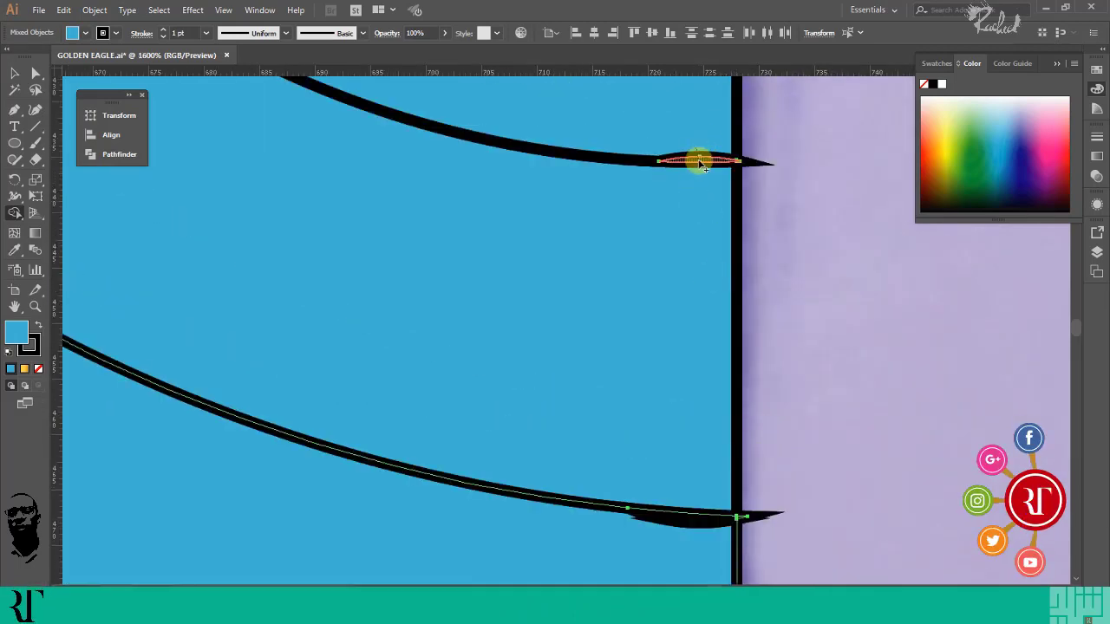
scroll(701, 165, "down", 4)
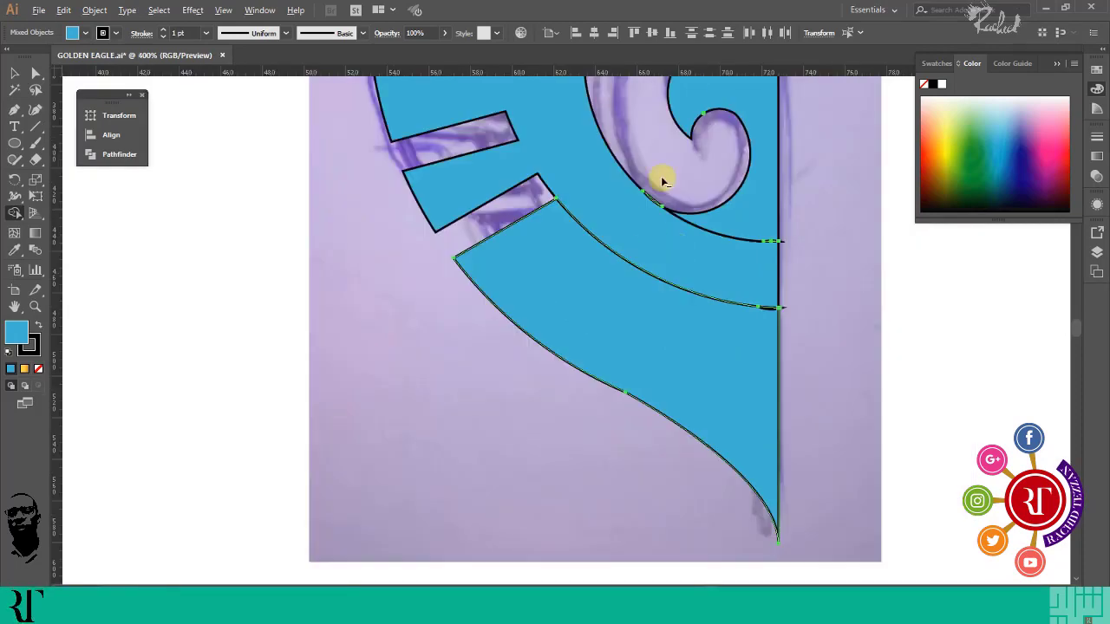
scroll(665, 179, "up", 6)
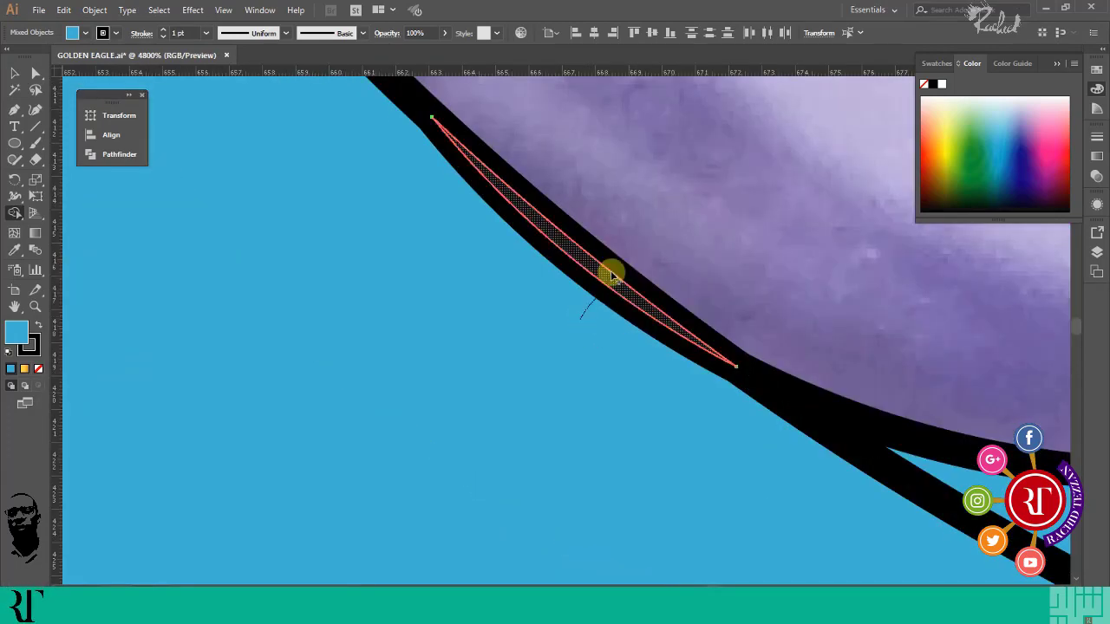
scroll(656, 280, "down", 4)
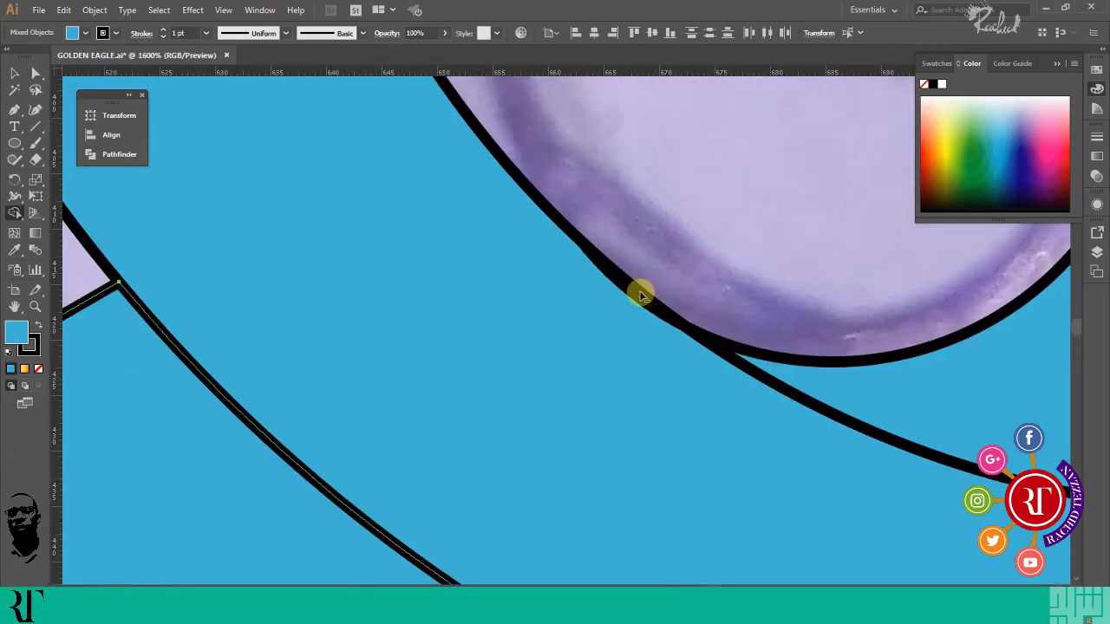
left_click_drag(648, 302, 651, 300)
scroll(686, 346, "down", 6)
Select all the wing, curl and tail shapes, remove their stroke, and unite them into one shape with Pathfinder
left_click(15, 74)
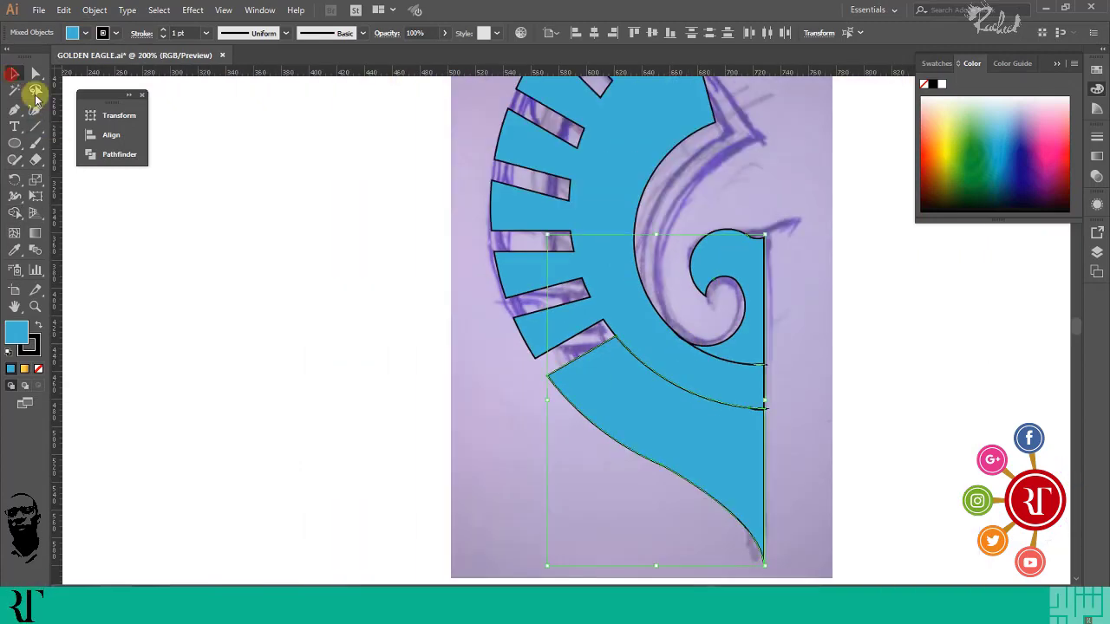
scroll(503, 122, "down", 1)
scroll(457, 118, "up", 2)
left_click_drag(457, 122, 520, 503)
left_click(38, 368)
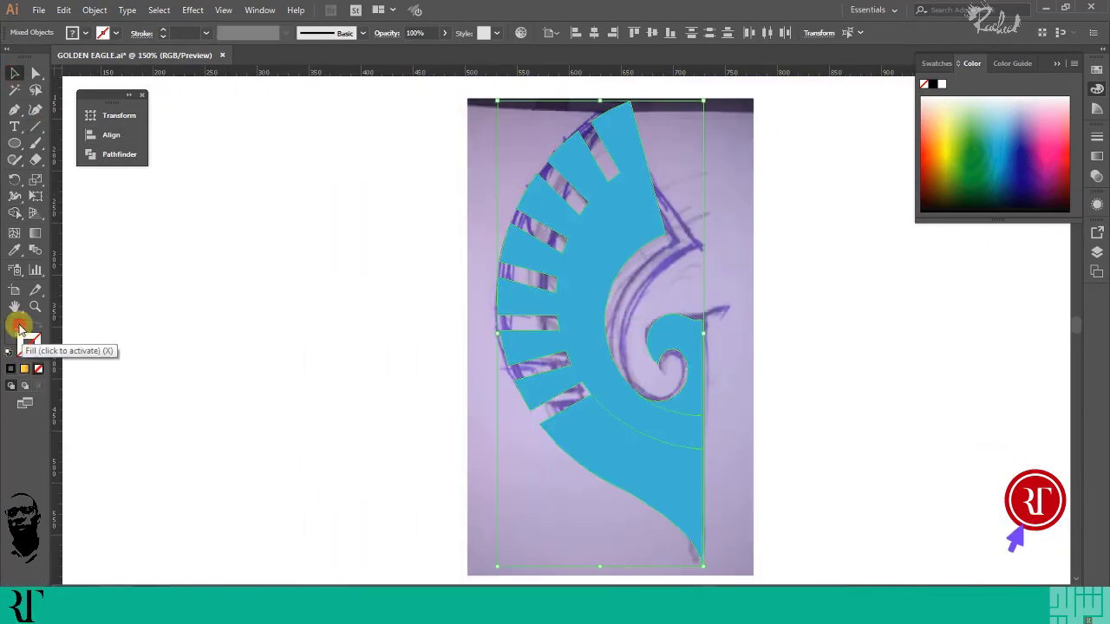
left_click(129, 97)
left_click(90, 145)
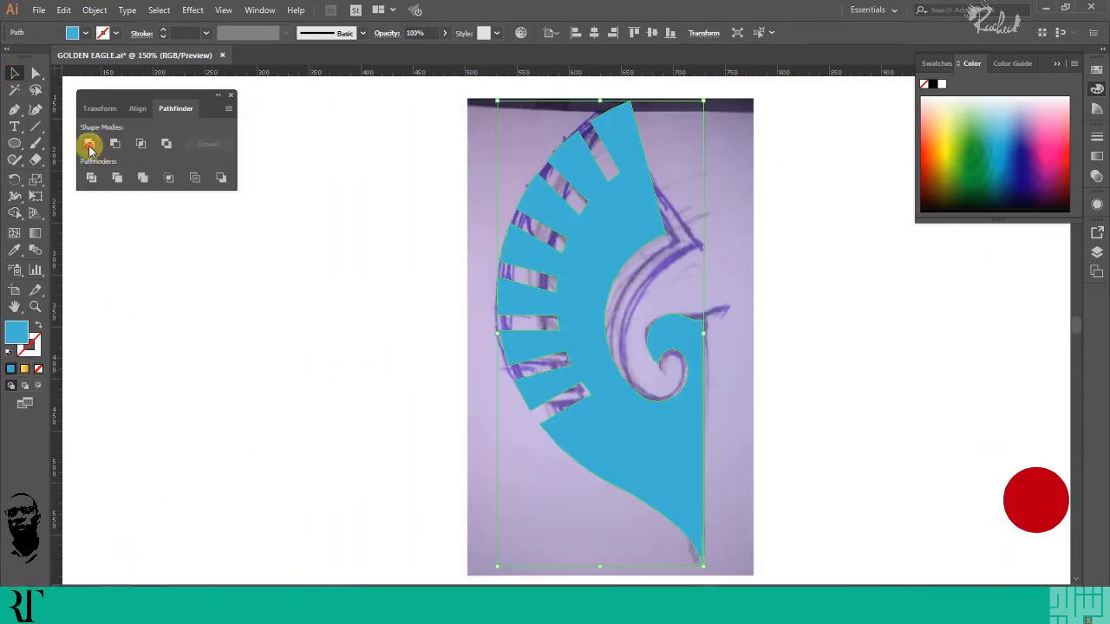
left_click(835, 380)
Hide the clipped sketch image inside Layer 3
scroll(834, 380, "down", 1)
left_click(1102, 49)
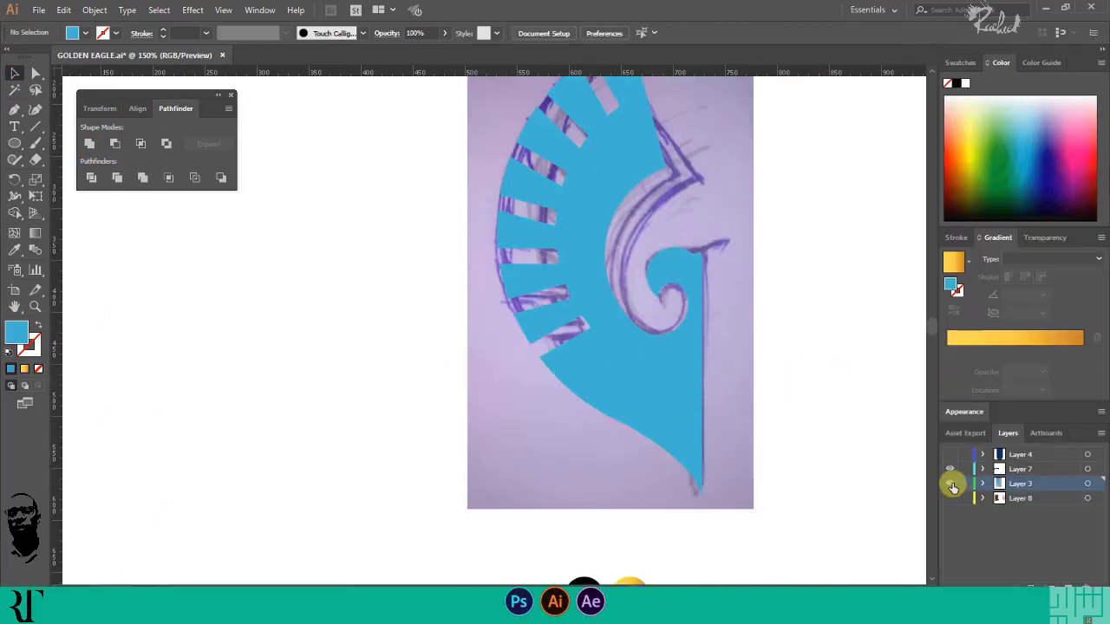
left_click(983, 483)
left_click(950, 513)
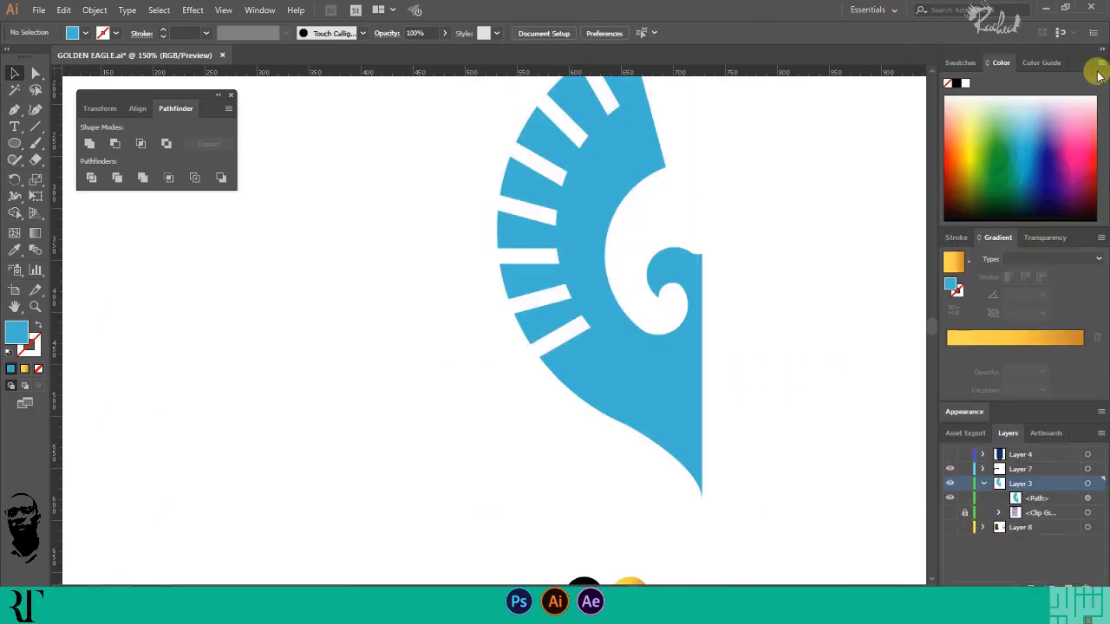
left_click(1095, 44)
Round the lower outer corner of each feather from the topmost to the lowest, and deselect the wing
left_click(34, 76)
scroll(571, 154, "up", 2)
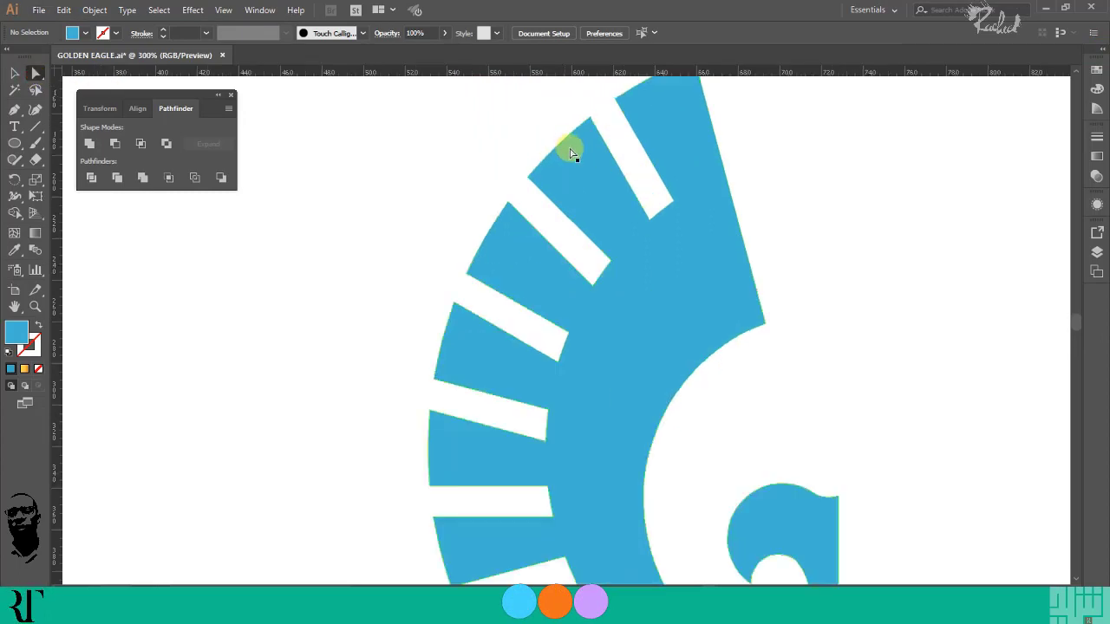
left_click(618, 102)
left_click(529, 178, "shift")
left_click(469, 274, "shift")
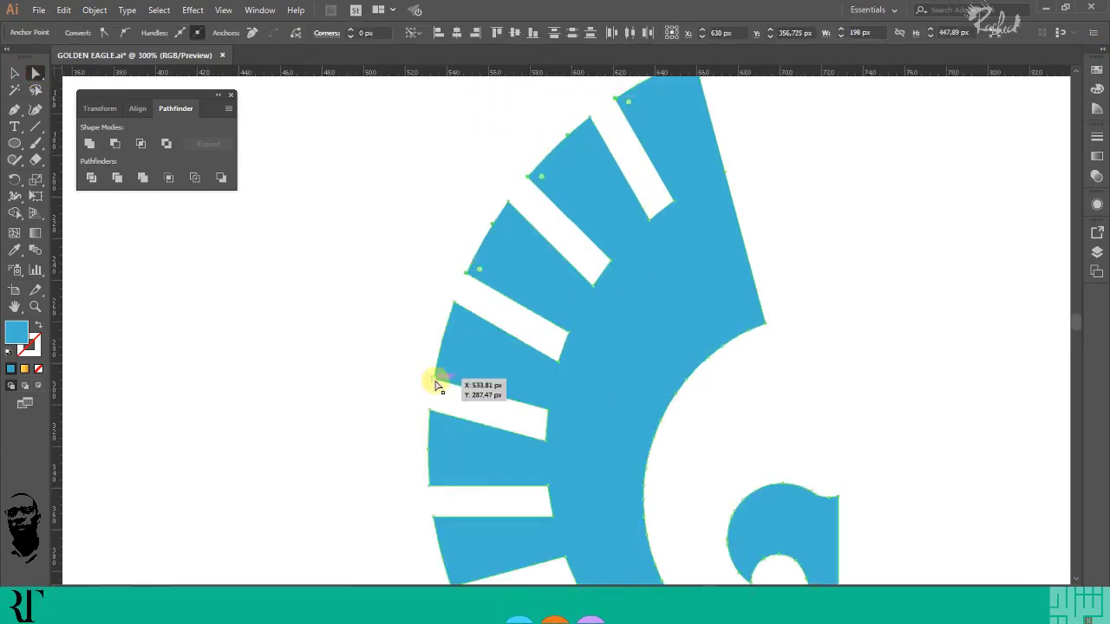
left_click(436, 380, "shift")
scroll(436, 382, "down", 2)
left_click(432, 388, "shift")
left_click(451, 488, "shift")
scroll(452, 490, "down", 2)
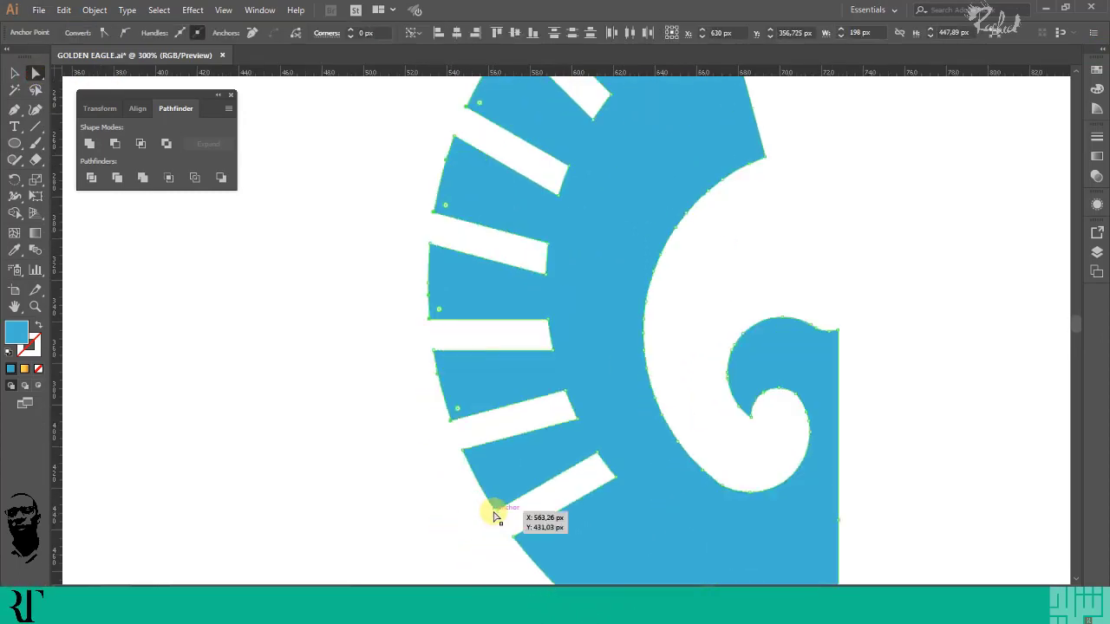
left_click(496, 512, "shift")
left_click_drag(499, 498, 513, 366)
left_click(510, 344)
Round the upper inner corner of each gap between the feathers, and deselect the wing
scroll(552, 247, "up", 3)
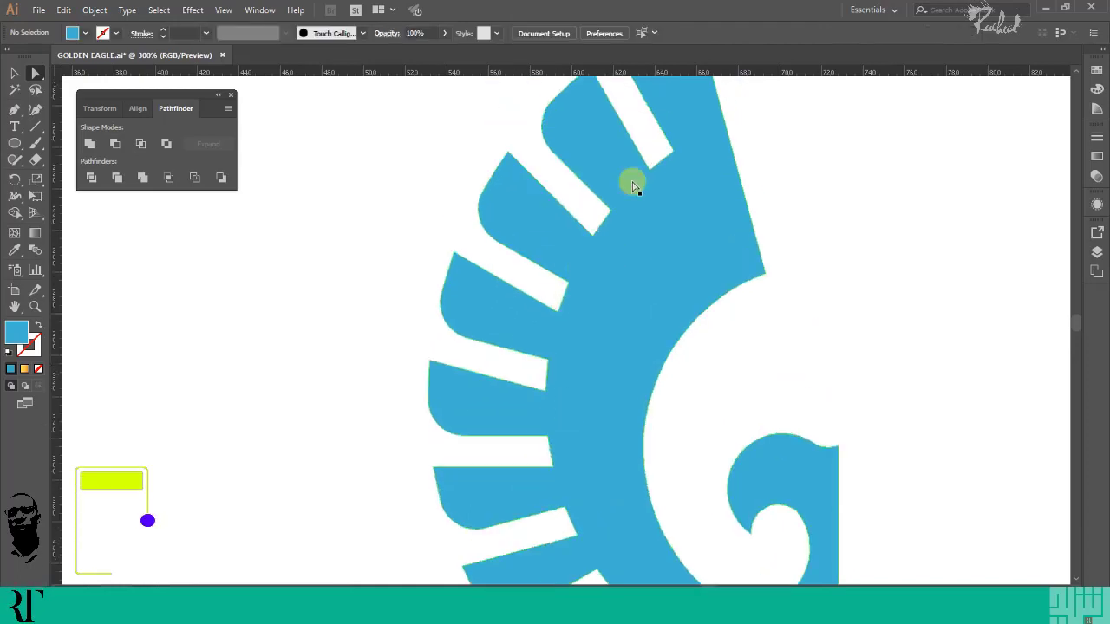
left_click(674, 151)
left_click(607, 214, "shift")
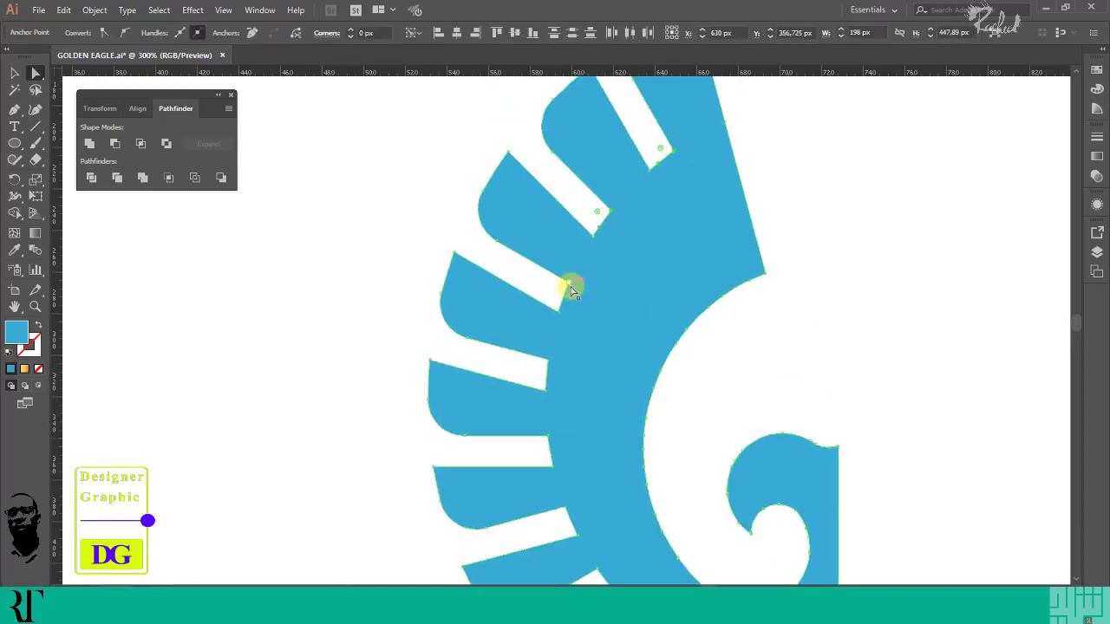
left_click(568, 286, "shift")
scroll(555, 438, "down", 2)
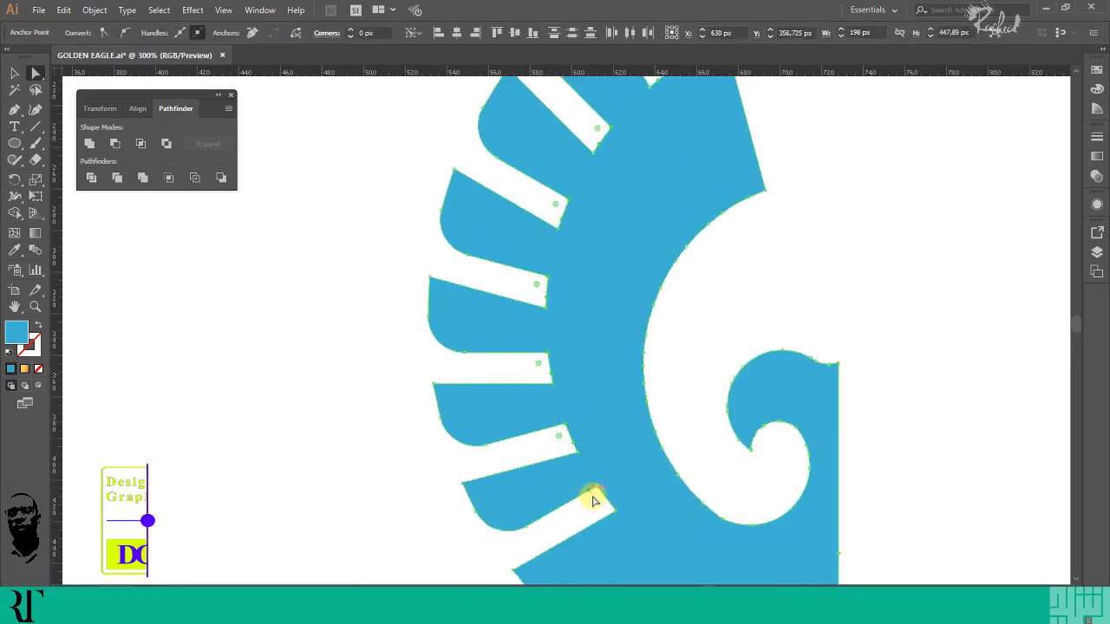
left_click_drag(595, 501, 596, 552)
left_click(694, 379)
scroll(663, 351, "down", 2)
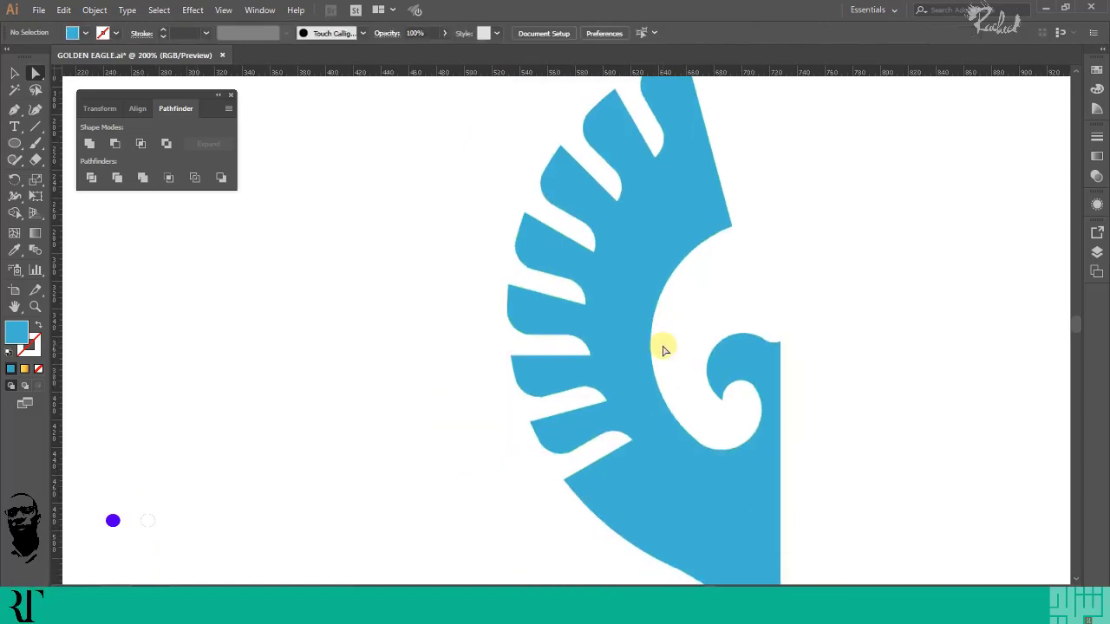
scroll(690, 302, "right", 2)
scroll(693, 299, "down", 1)
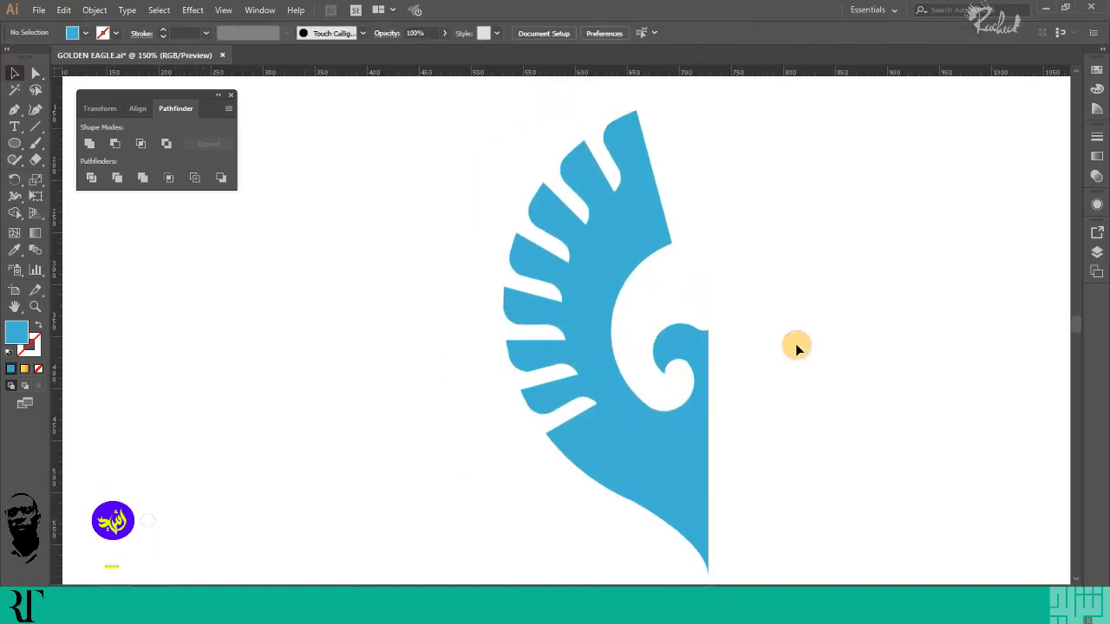
scroll(795, 344, "right", 2)
Paste the copied construction circle in front of the wing and select it
left_click(67, 9)
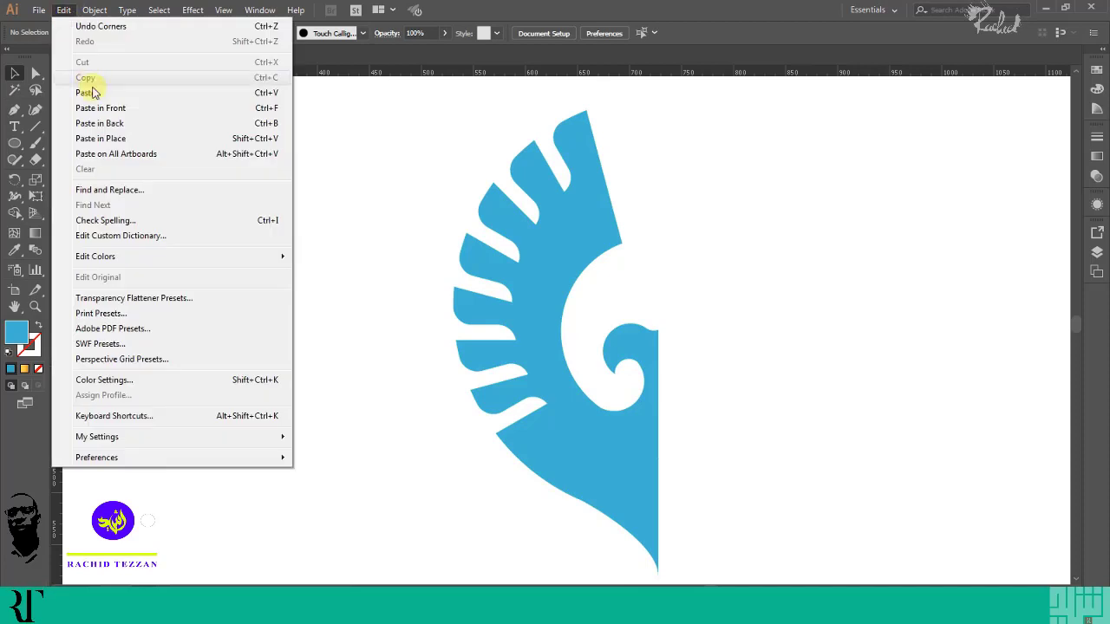
left_click(100, 107)
left_click(904, 356)
scroll(527, 353, "up", 1, "alt")
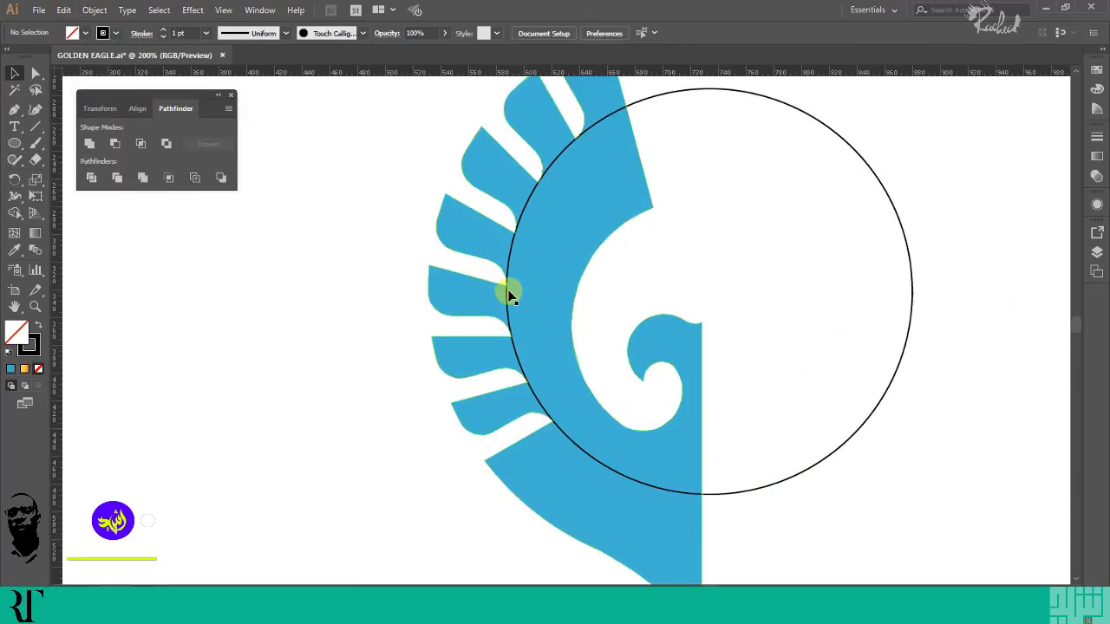
left_click(793, 478)
Paste another copy of the circle in front and shrink it to roughly fit the wing's inner curve
left_click(63, 9)
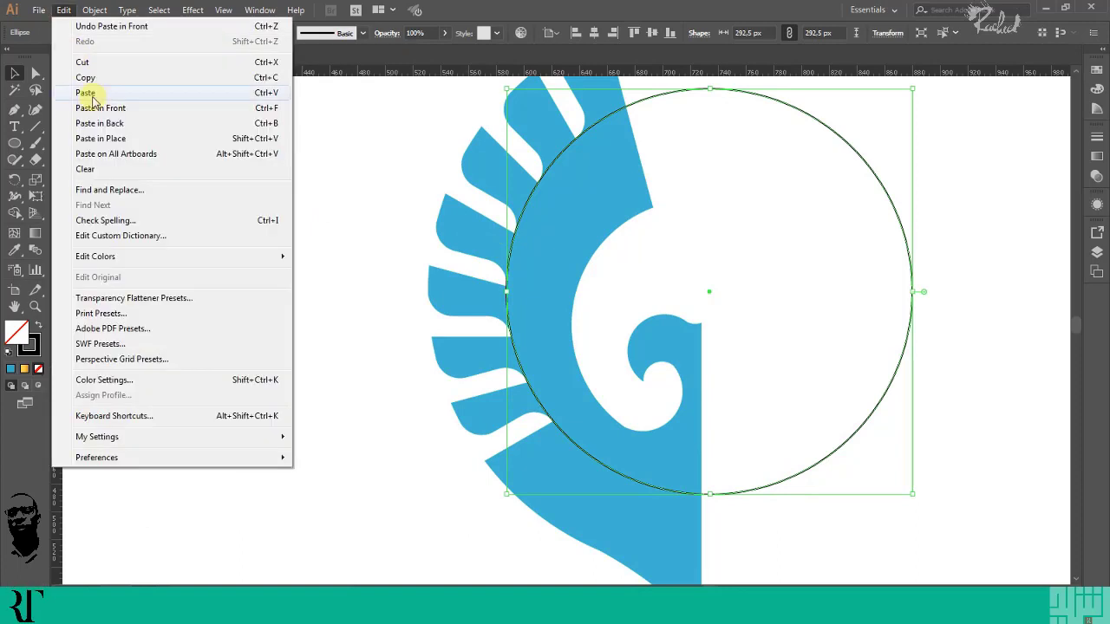
left_click(97, 107)
left_click_drag(910, 94, 848, 153)
left_click(961, 203)
left_click_drag(721, 430, 719, 460)
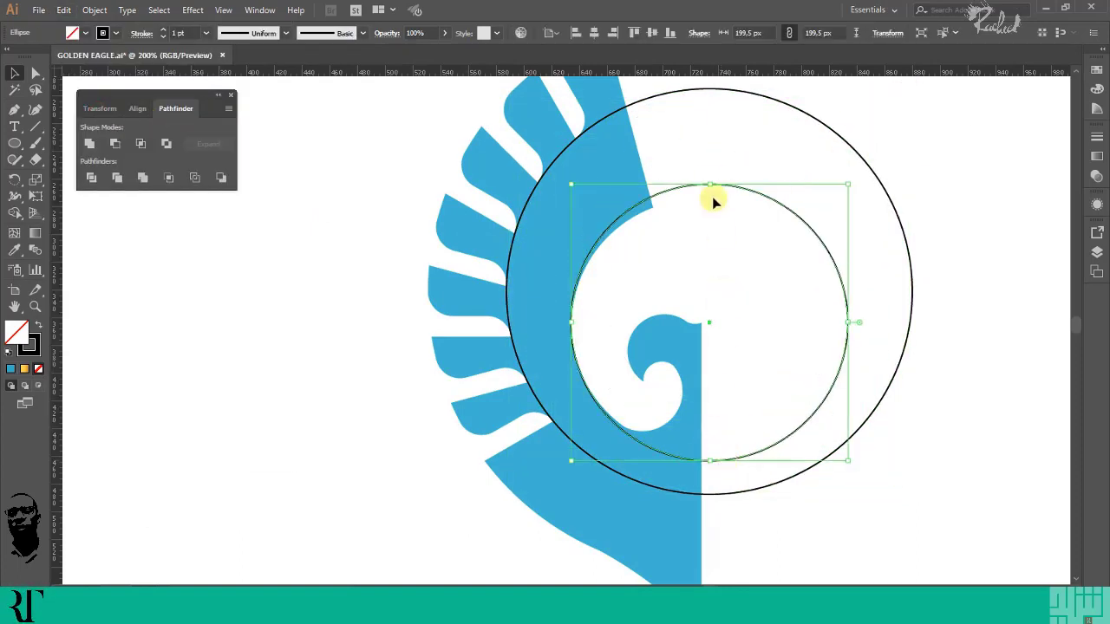
left_click_drag(711, 184, 711, 199)
left_click(850, 483)
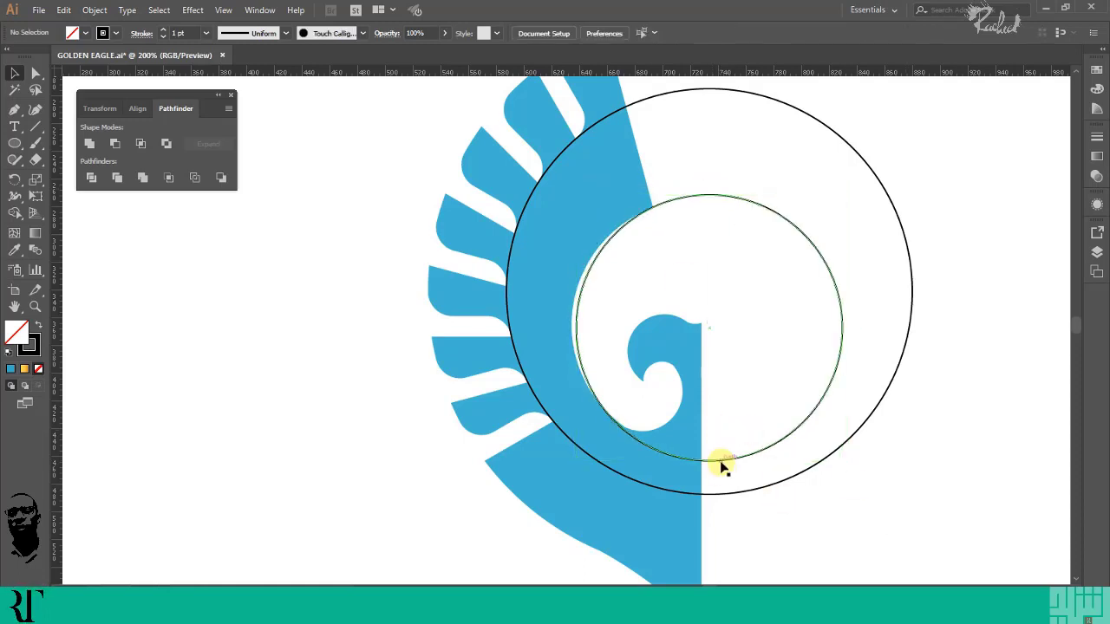
Try further sizes for the smaller circle against the wing's inner curve, and delete that circle
left_click_drag(720, 461, 709, 466)
left_click(850, 468)
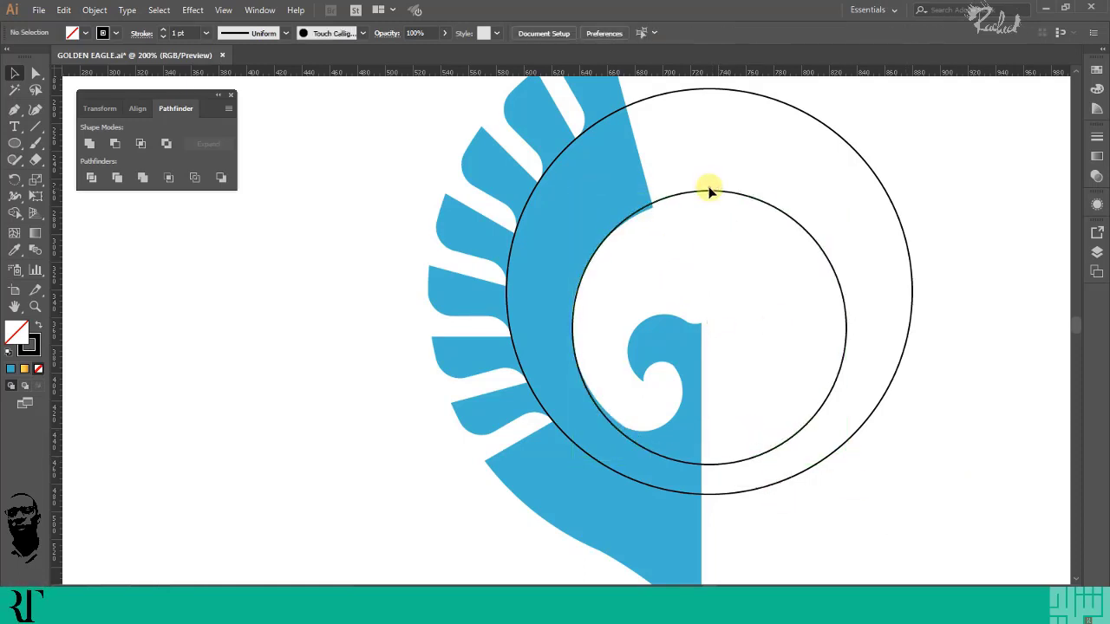
left_click_drag(711, 190, 711, 194)
left_click(719, 161)
left_click_drag(703, 468, 696, 458)
left_click(892, 490)
left_click(838, 315)
key("Delete")
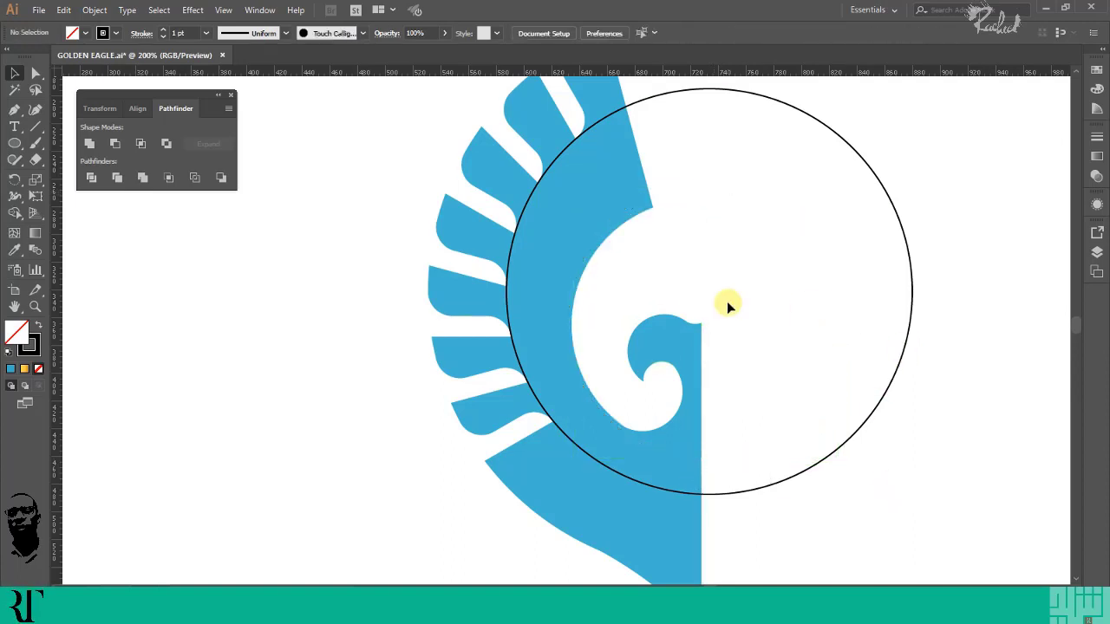
Try to shrink the remaining 292.5 px circle about its centre towards the wing's inner curve
scroll(759, 295, "up", 1)
left_click(785, 156)
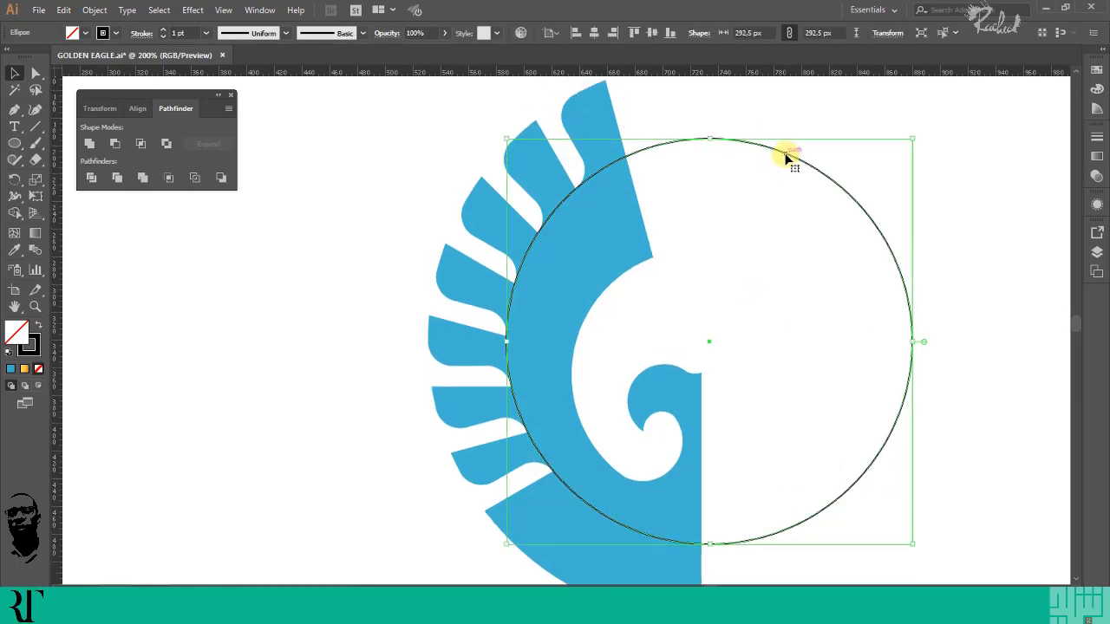
left_click_drag(708, 137, 708, 183)
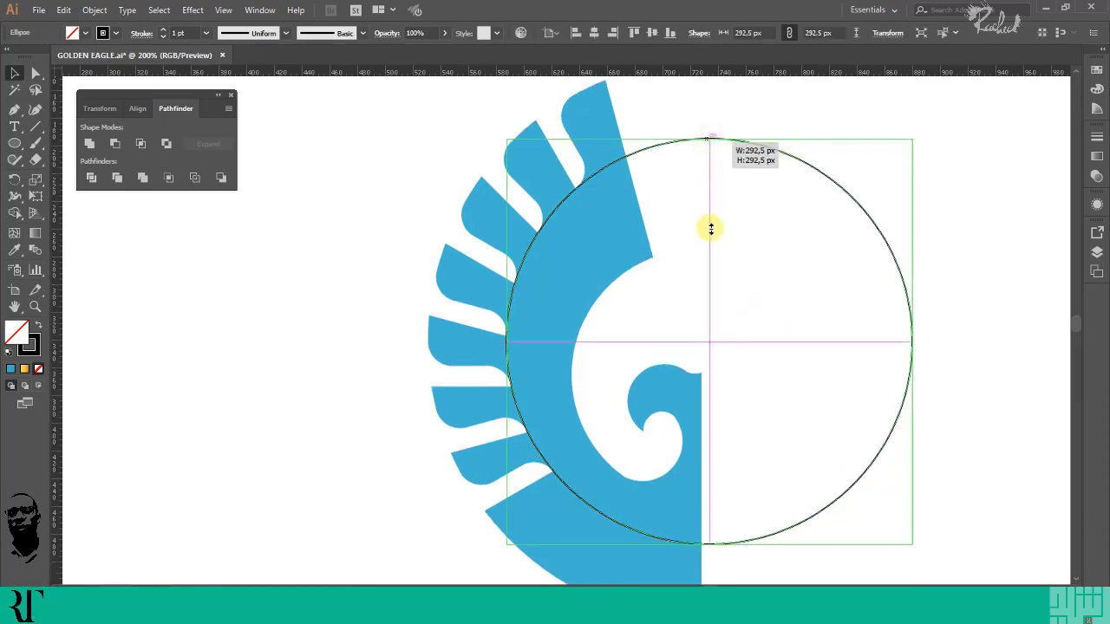
left_click(371, 198)
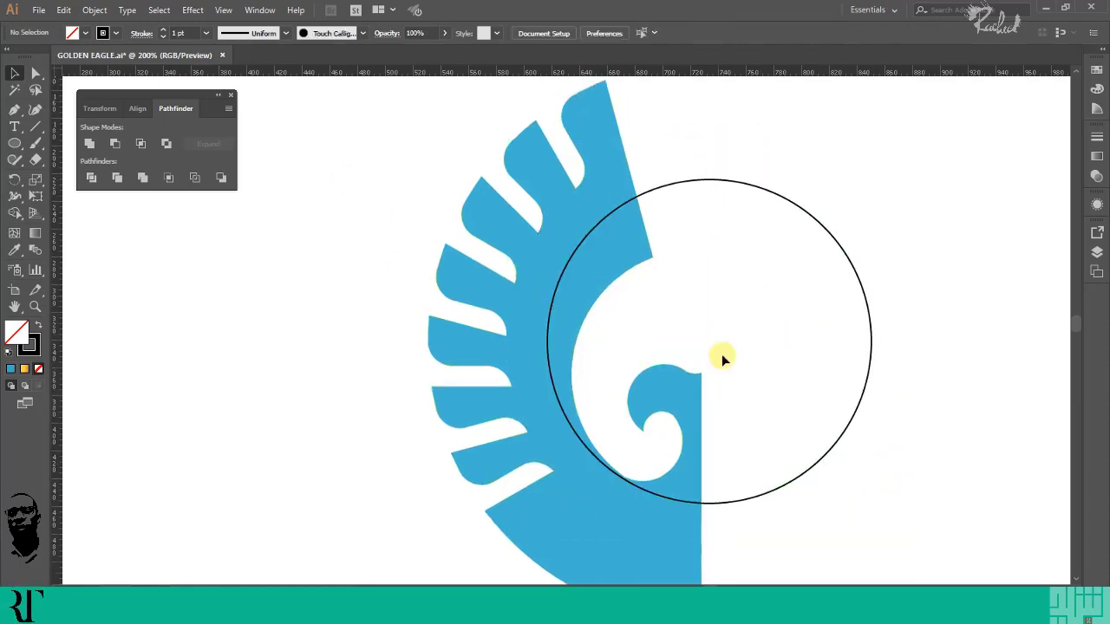
key("ctrl+z")
Move the remaining circle slightly inward from the inner ends of the feather gaps
left_click(724, 346)
scroll(724, 345, "down", 1)
left_click_drag(573, 399, 604, 405)
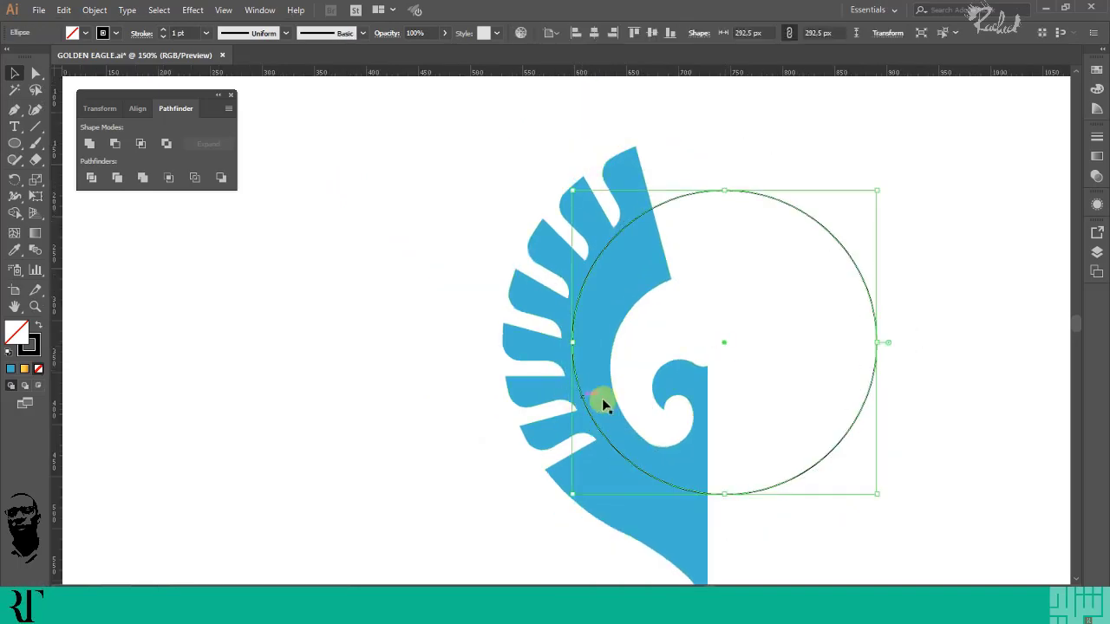
left_click_drag(718, 504, 723, 508)
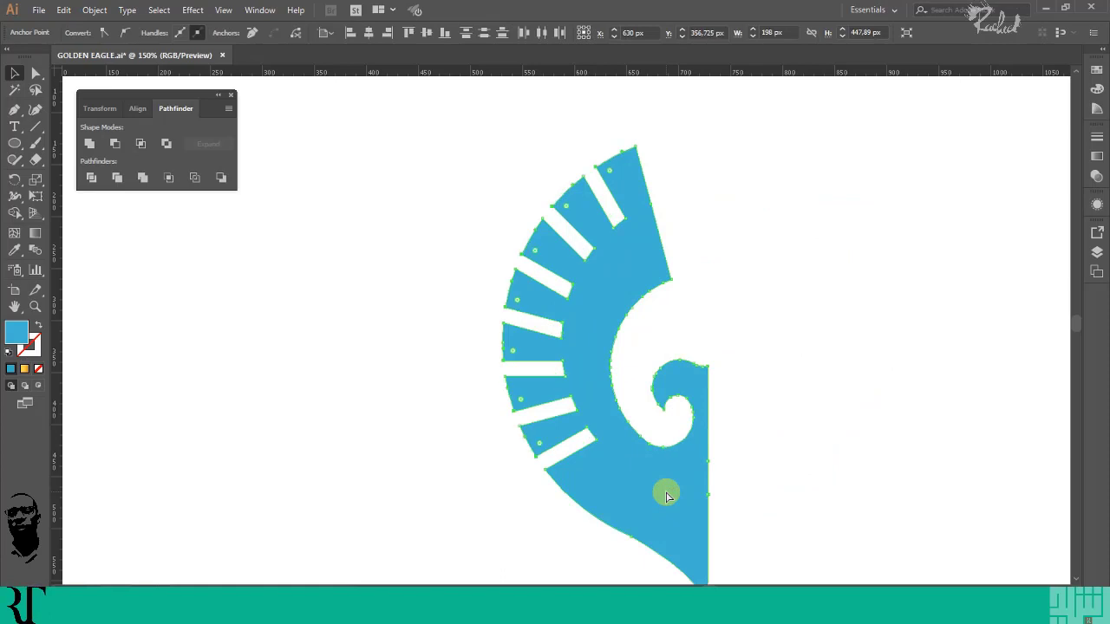
Redo the rounding of the lower outer corners on the wing's feather tips
key("v")
left_click(99, 12)
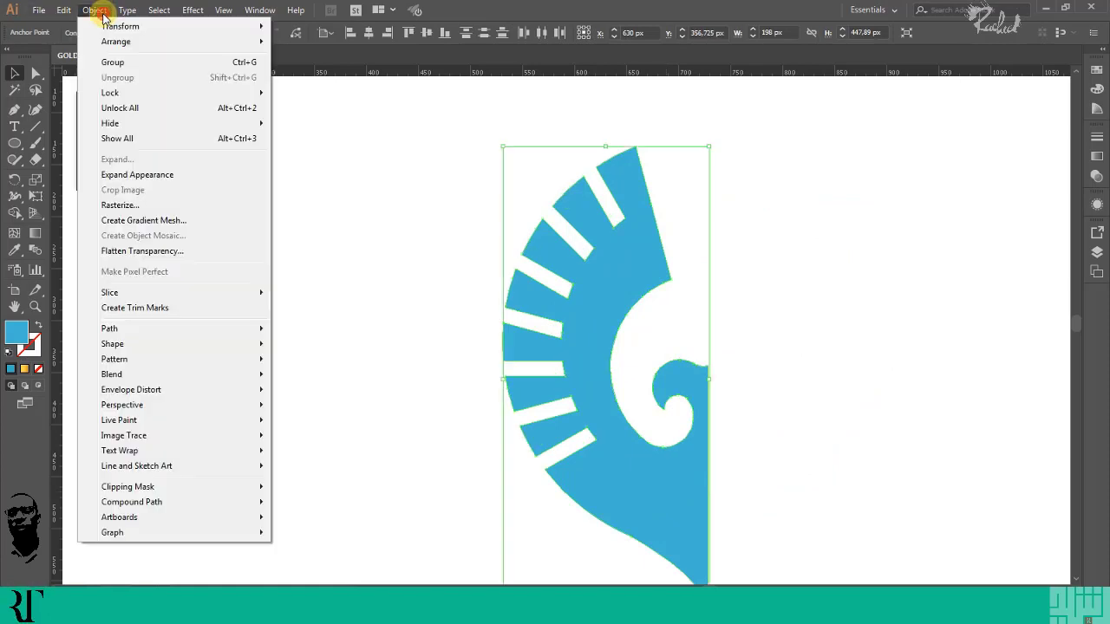
mouse_move(65, 18)
left_click(100, 41)
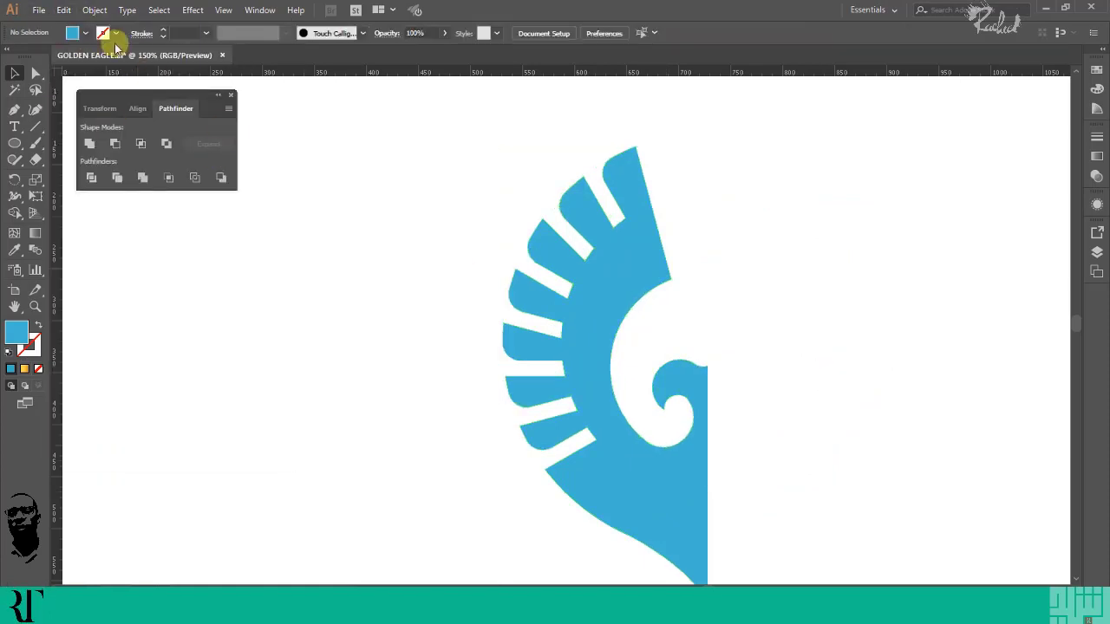
Paste the circle in front to compare it with the feather gaps' inner ends, and undo the paste
left_click(65, 12)
left_click(98, 109)
left_click(951, 378)
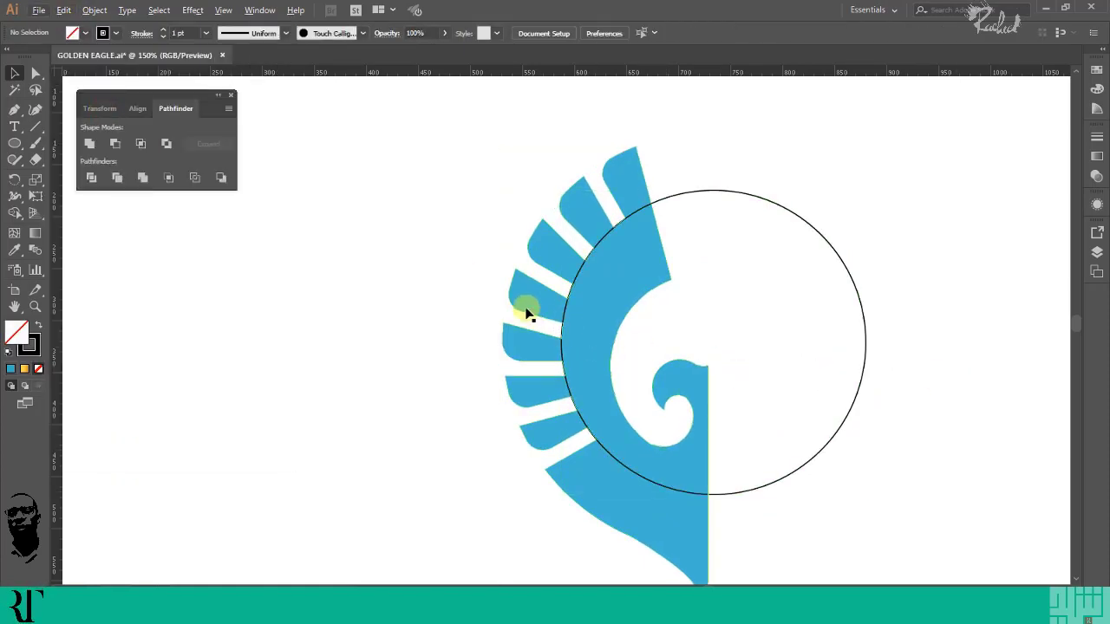
scroll(782, 344, "up", 1)
key("ctrl+z")
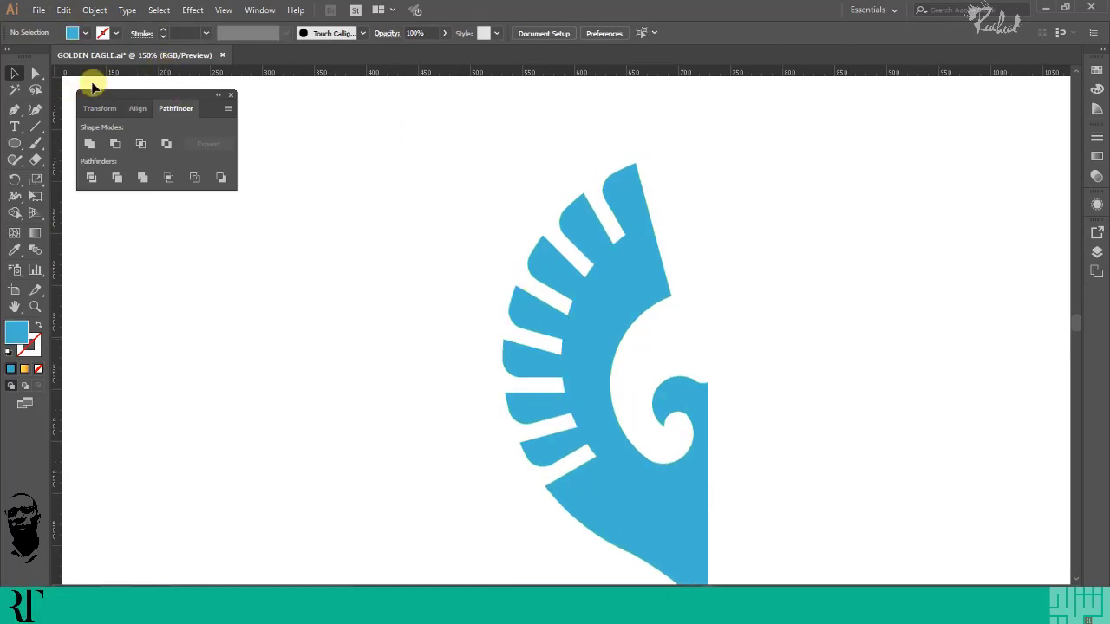
Lengthen the third feather gap from the top by moving its two inner corner points further into the wing
left_click(35, 72)
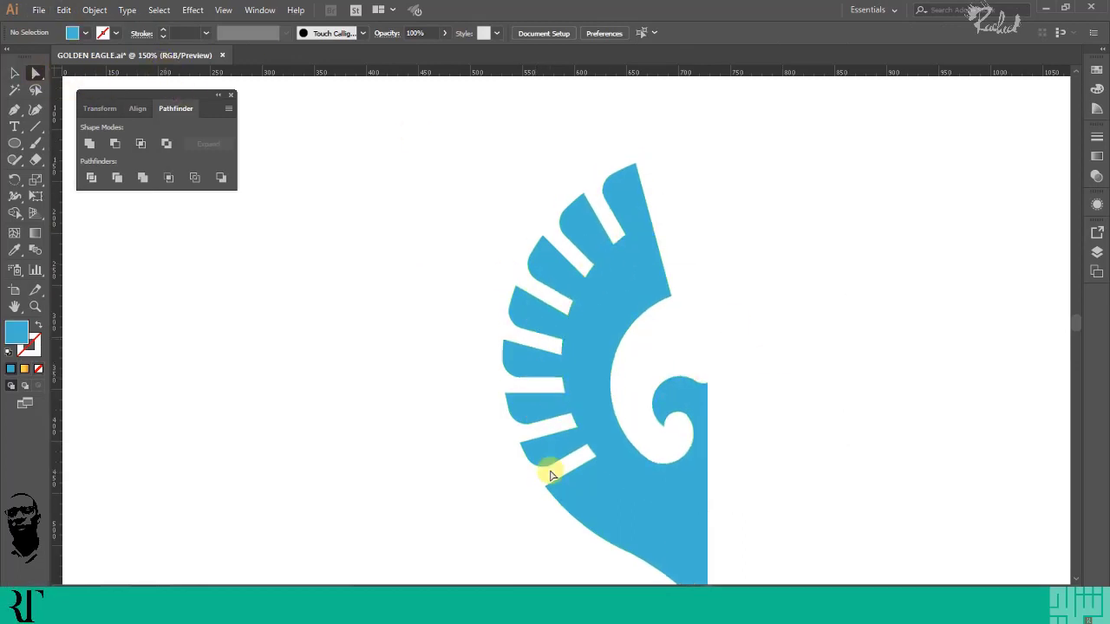
left_click(578, 306)
scroll(581, 308, "up", 3)
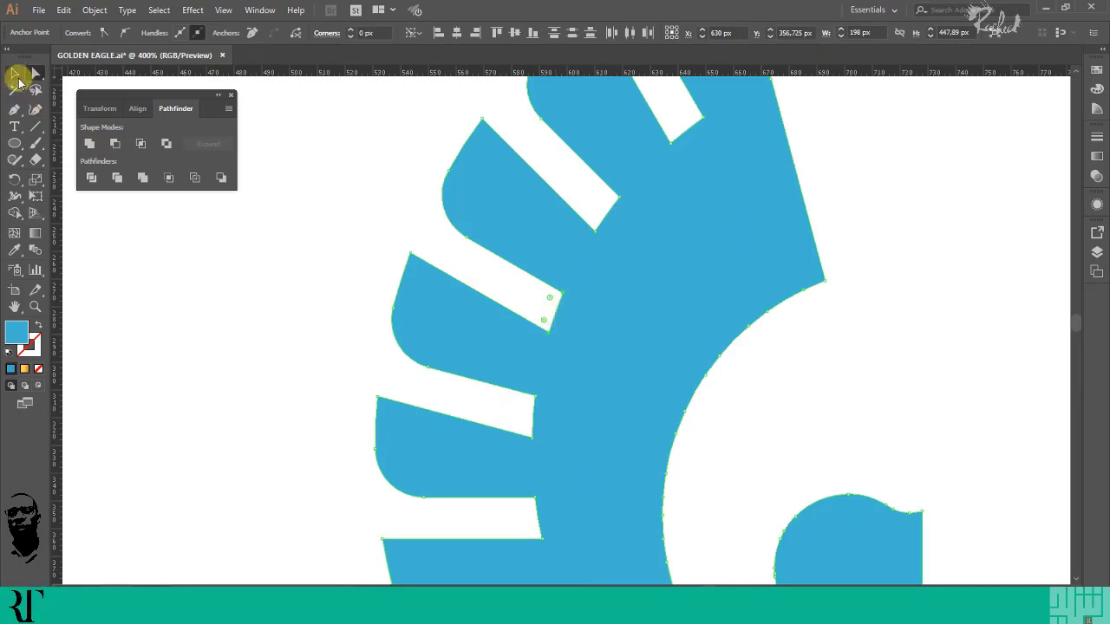
left_click(248, 248)
left_click_drag(561, 295, 618, 327)
left_click_drag(550, 330, 599, 360)
left_click(279, 257)
scroll(572, 324, "down", 2)
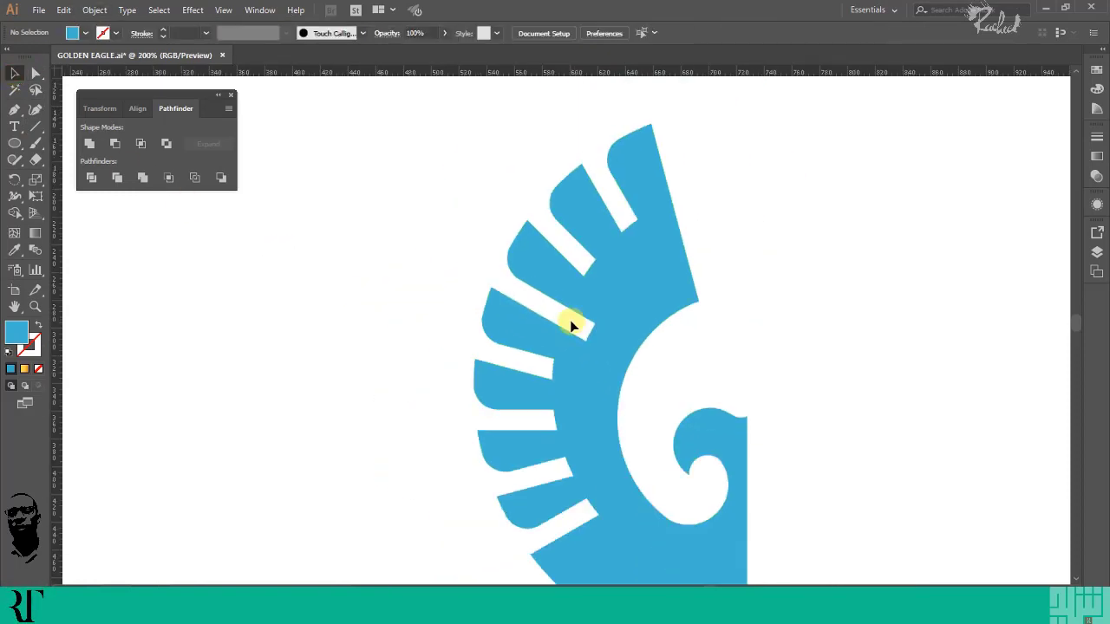
Lengthen the sixth feather gap from the top by moving its two inner corner points further into the wing
scroll(571, 324, "down", 1)
left_click(35, 74)
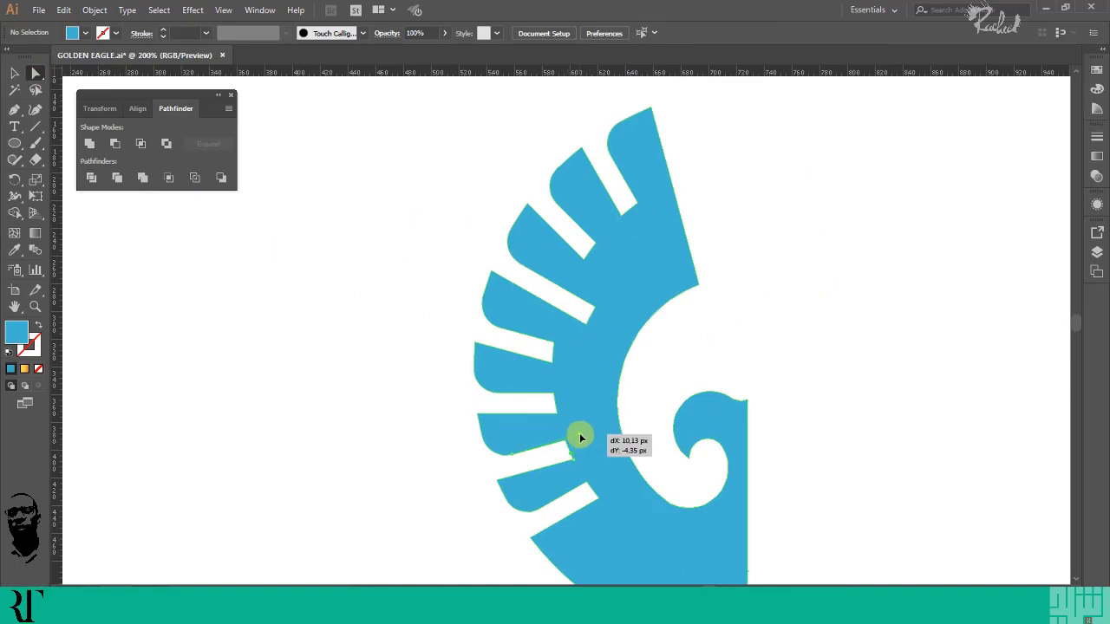
left_click_drag(580, 435, 584, 436)
left_click_drag(574, 460, 589, 457)
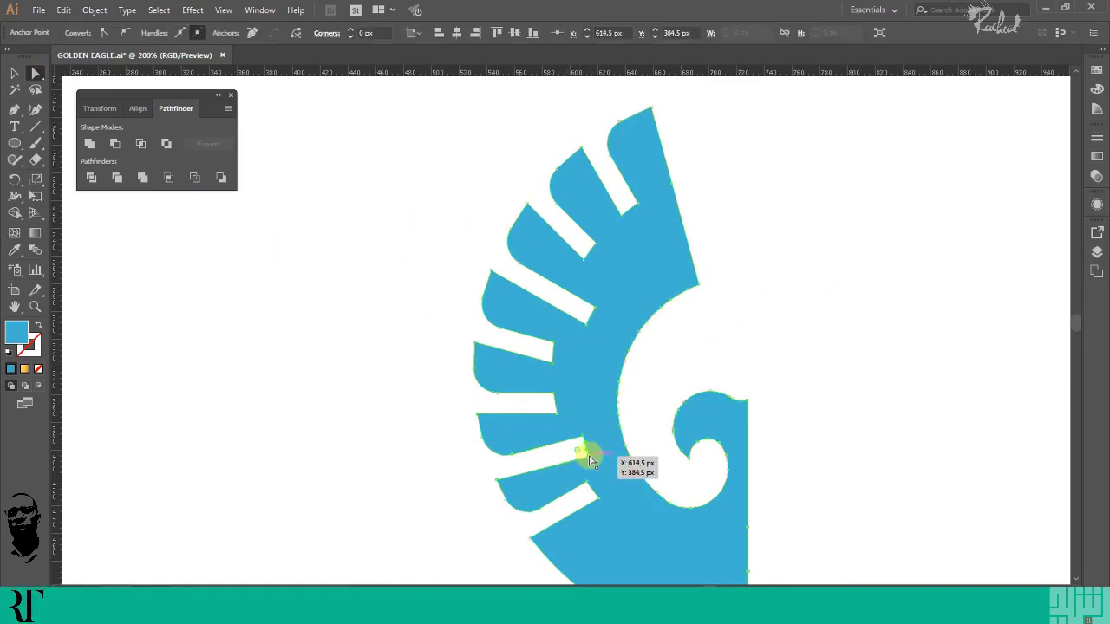
left_click(332, 228)
Paste the 292.5 px circle in front of the wing, thicken its stroke and outline the stroke into a ring
left_click(63, 10)
left_click(91, 111)
key("v")
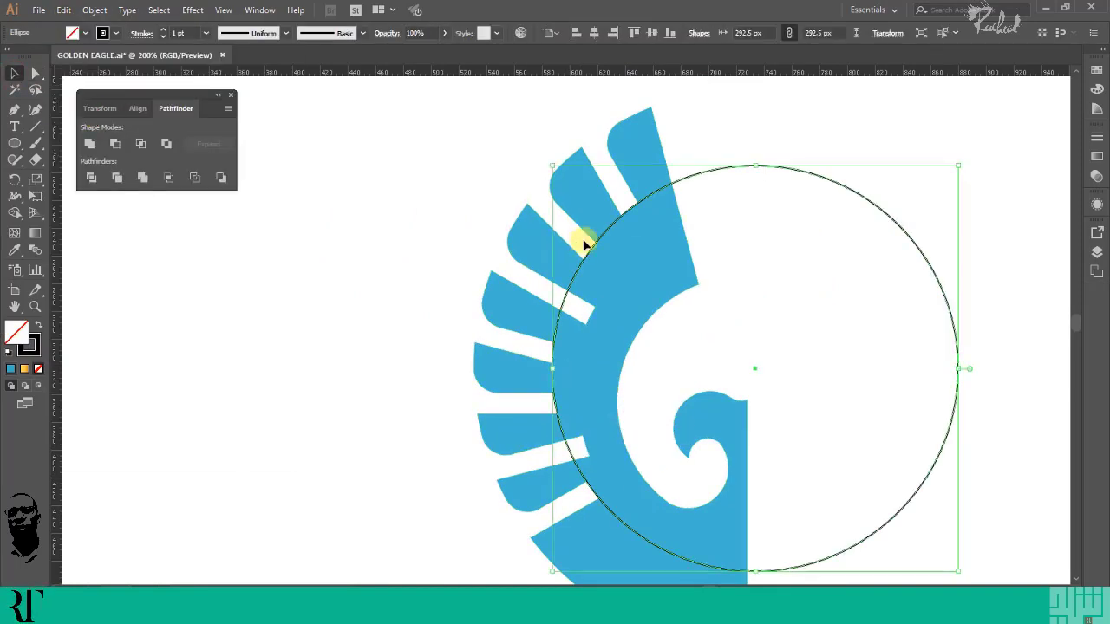
scroll(555, 328, "down", 2)
left_click(164, 33)
left_click(94, 9)
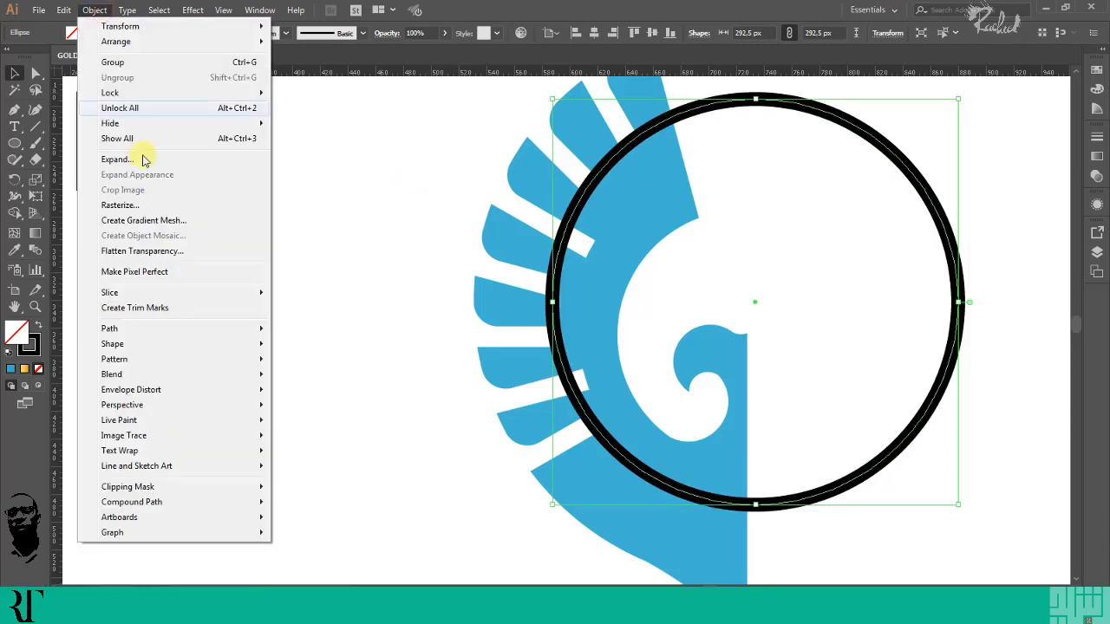
mouse_move(260, 326)
left_click(305, 366)
left_click_drag(416, 106, 853, 573)
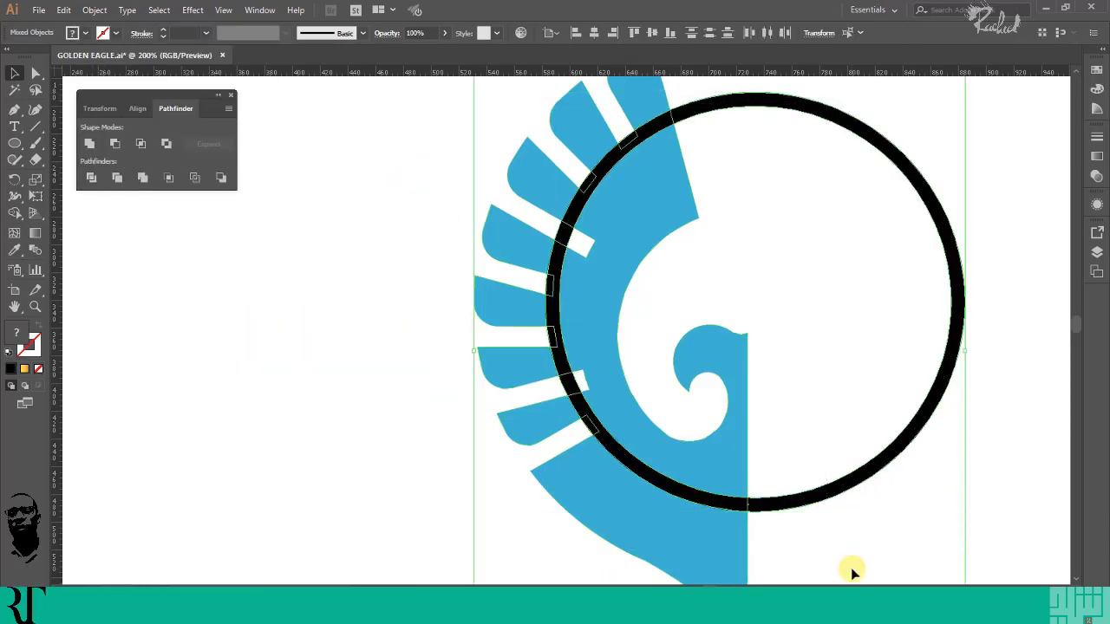
left_click(15, 214)
scroll(592, 427, "up", 1)
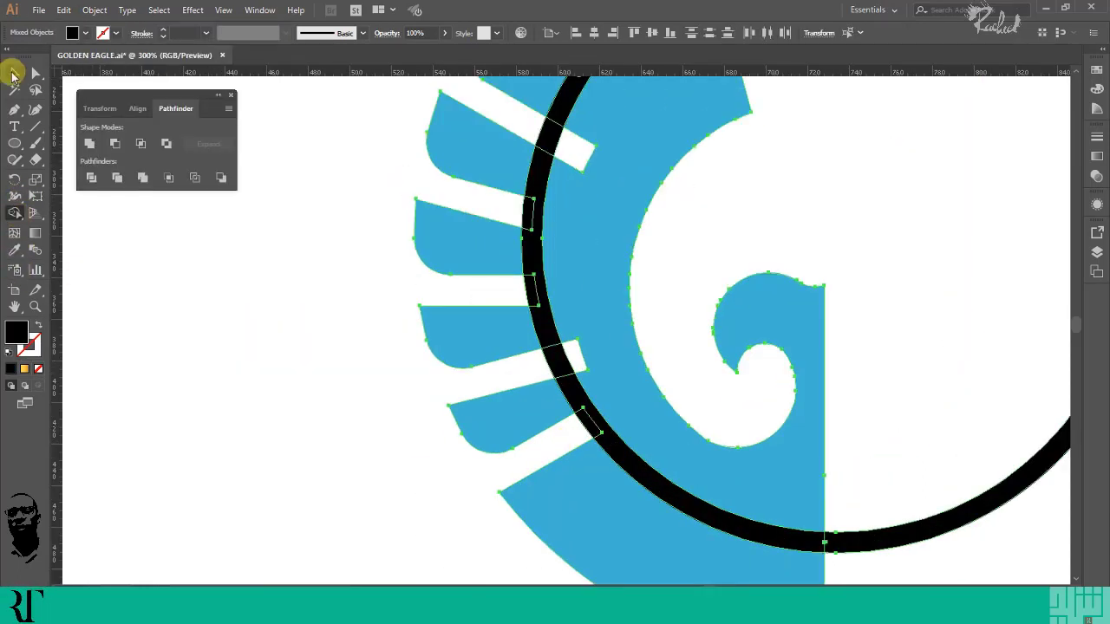
left_click(13, 75)
scroll(578, 307, "down", 1)
scroll(578, 307, "up", 3)
left_click(800, 282)
Shrink the ring so its arc runs just inside the short feather gaps and crosses the lengthened ones, and copy it
scroll(799, 282, "up", 1)
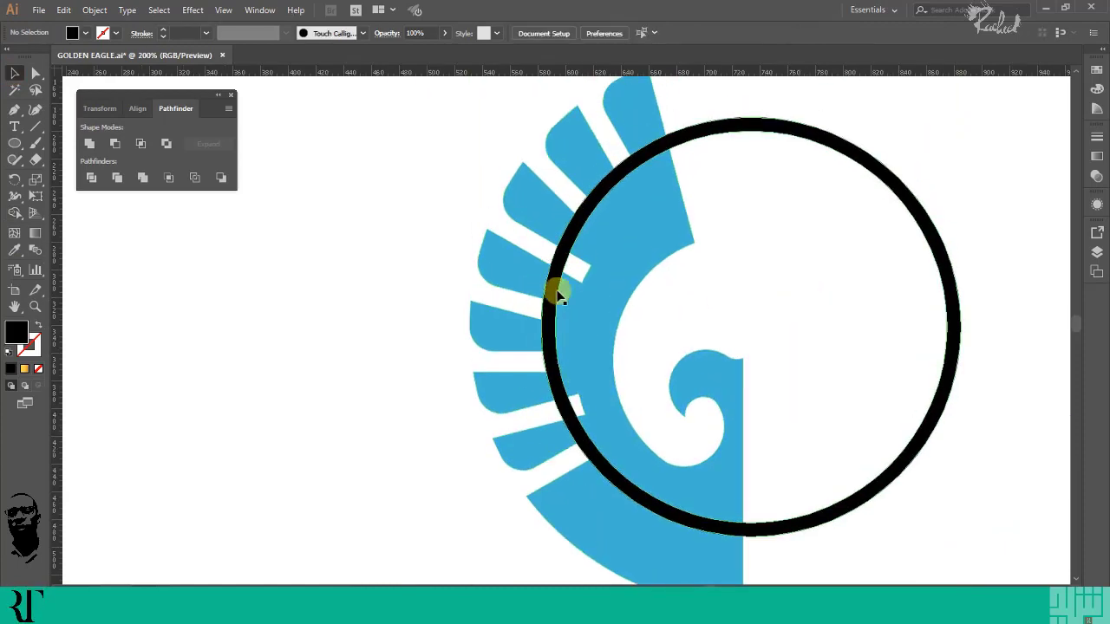
left_click(859, 171)
left_click_drag(967, 124, 939, 120)
left_click(985, 229)
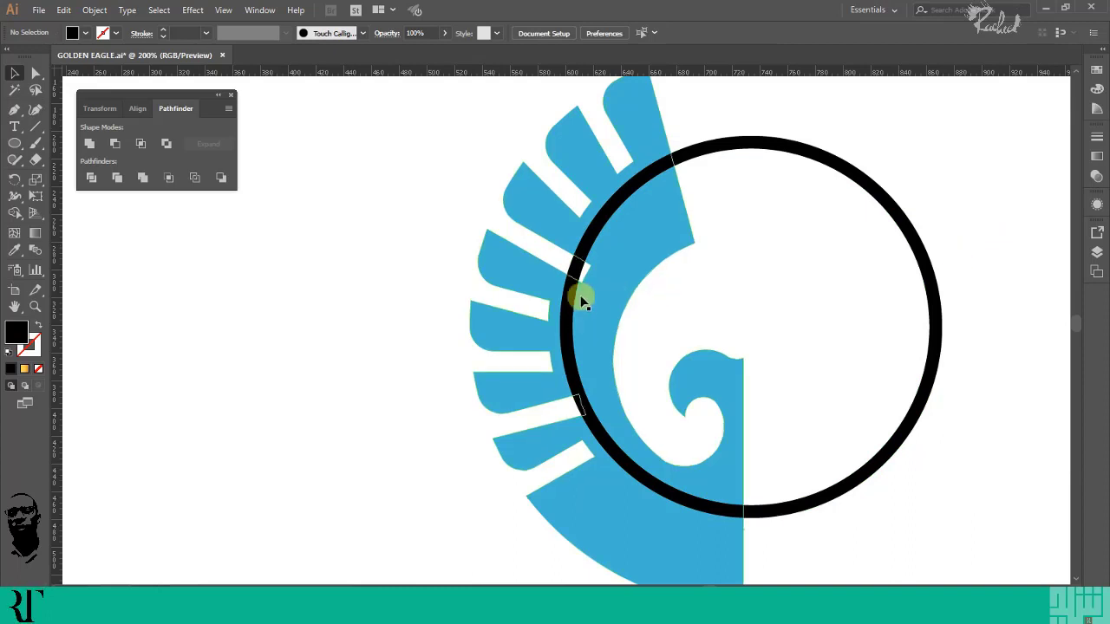
left_click(611, 448)
left_click_drag(753, 519, 752, 527)
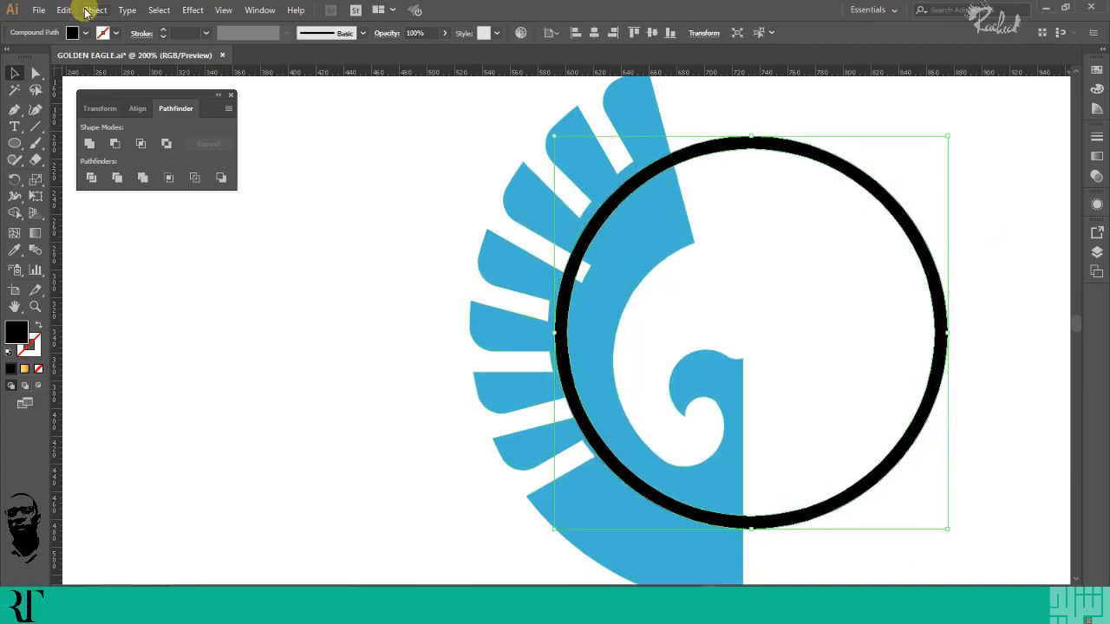
left_click(66, 10)
left_click(87, 76)
Draw a vertical line from the lowest point of the wing's inner curve down across the ring
left_click_drag(438, 150, 962, 549)
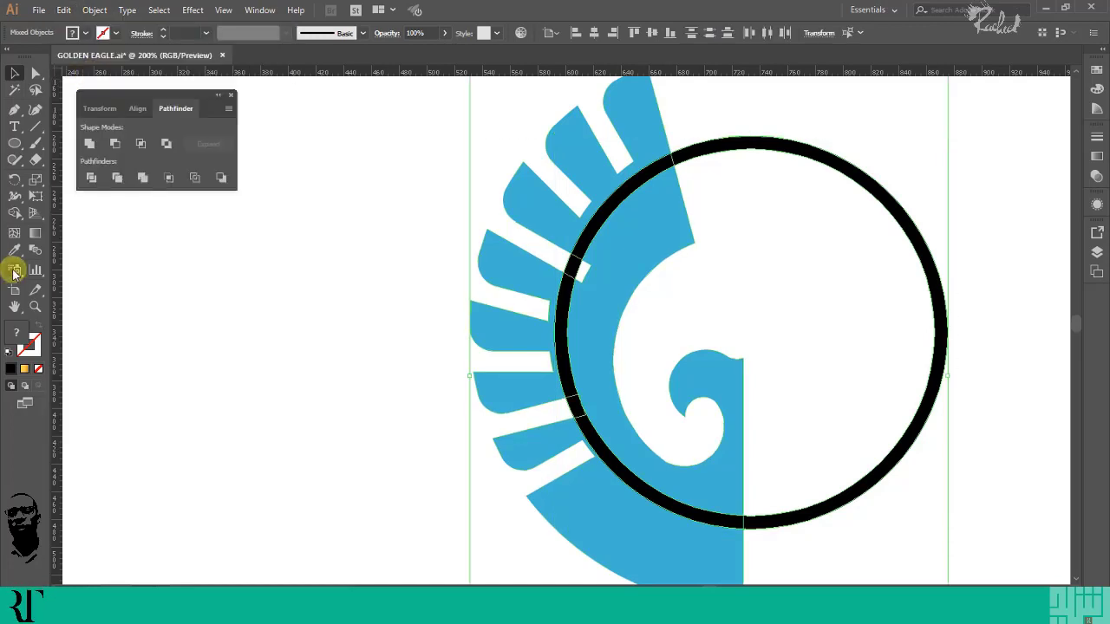
left_click(16, 218)
left_click(15, 76)
left_click(35, 127)
scroll(688, 424, "down", 1)
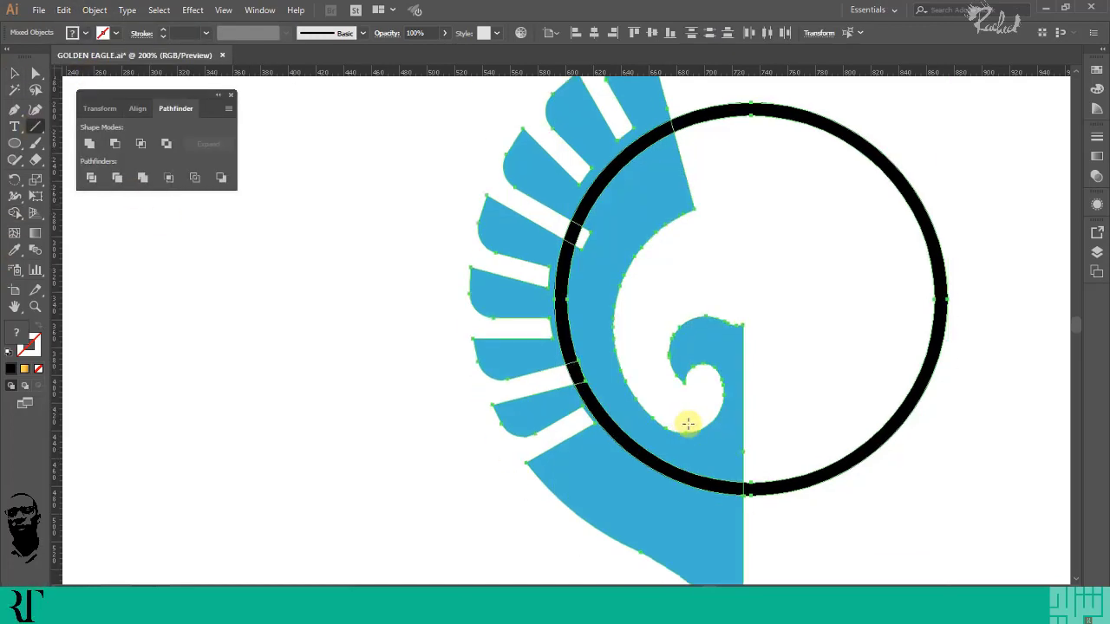
left_click_drag(686, 420, 686, 553)
key("v")
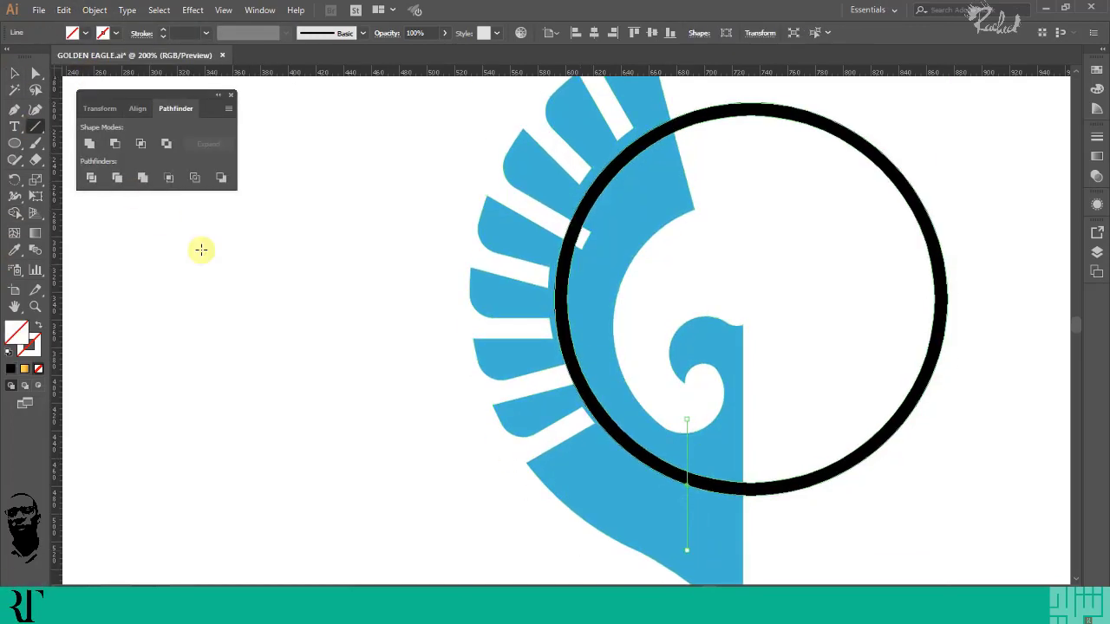
With the Shape Builder, remove the ring's segment between the sixth feather gap and the vertical line, plus its part outside the wing
left_click_drag(406, 164, 920, 531)
key("shift+m")
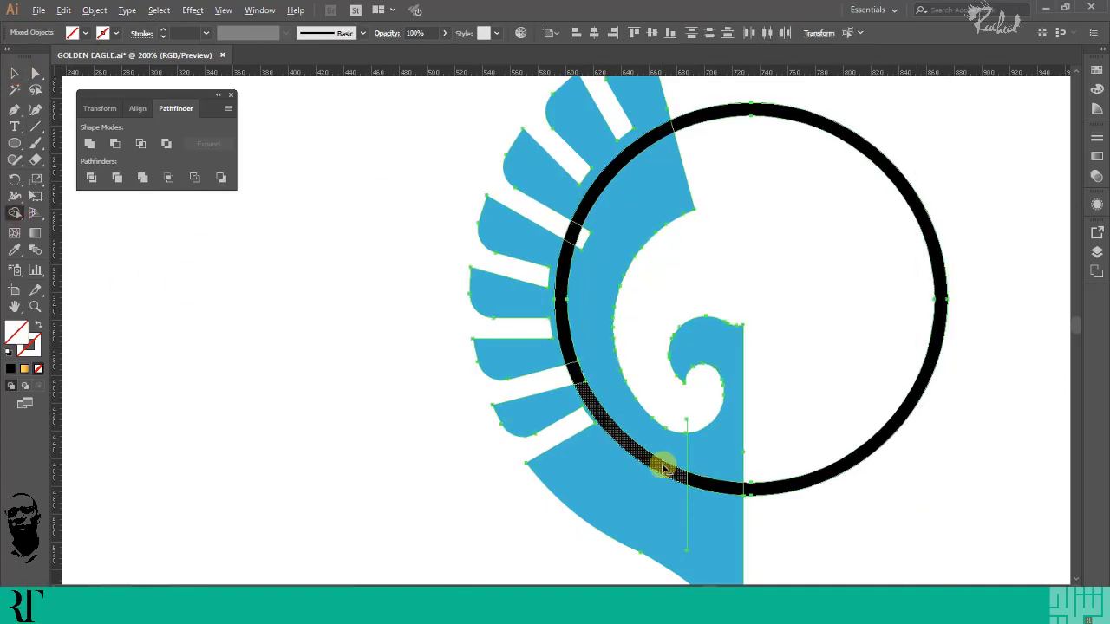
left_click(657, 466, "alt")
left_click(574, 375, "alt")
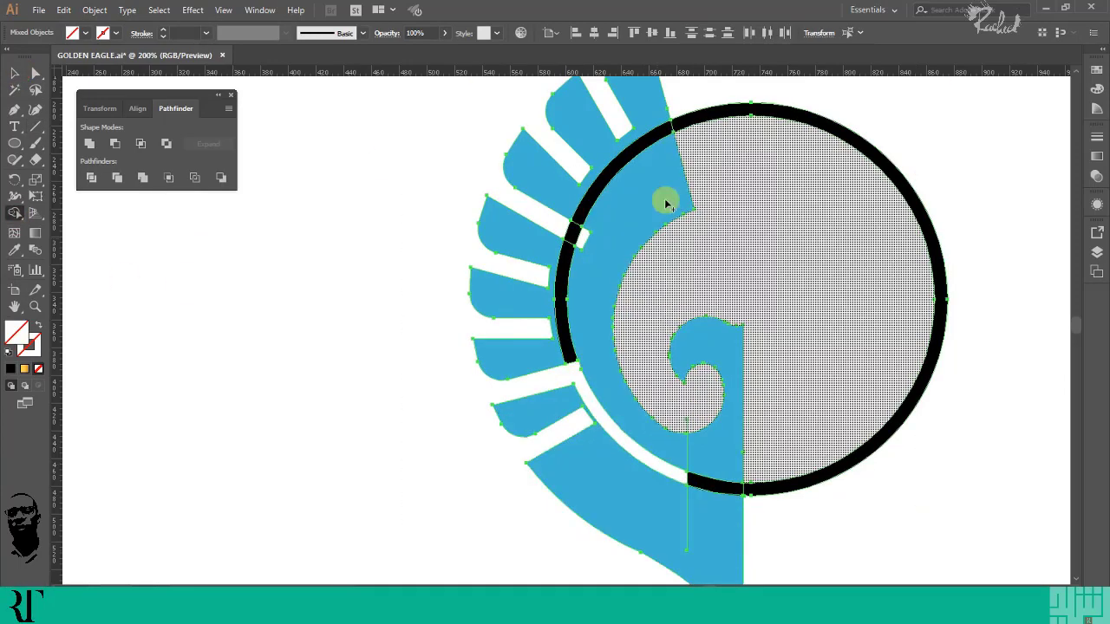
left_click(759, 113, "alt")
left_click(757, 111, "alt")
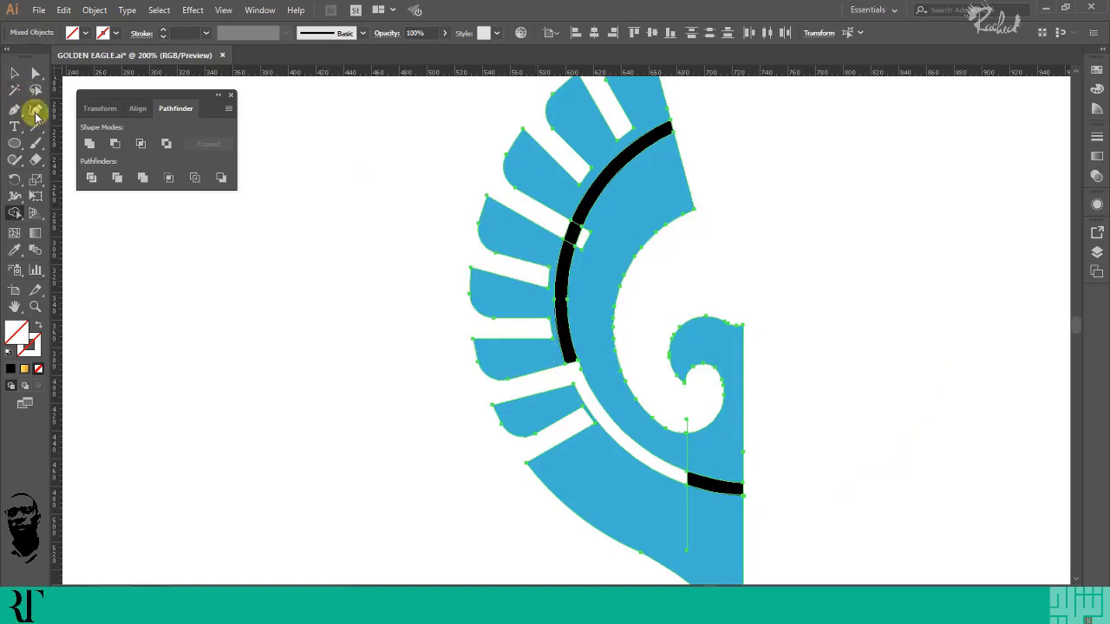
Move the leftover black arcs off the wing and delete them
key("v")
left_click(620, 168)
right_click(619, 168)
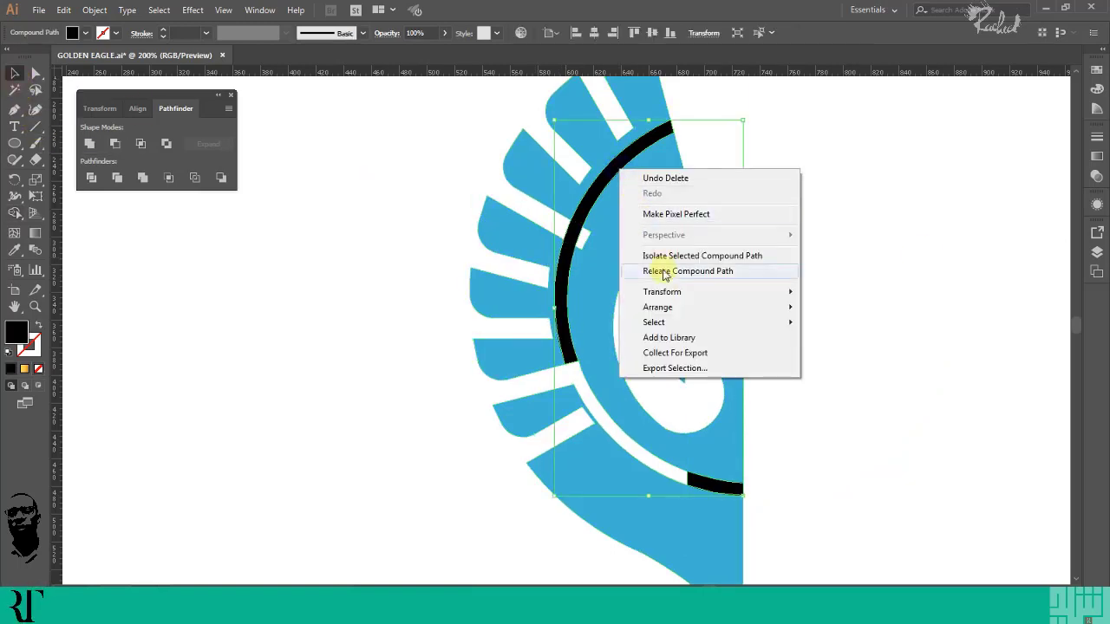
left_click(880, 243)
left_click_drag(618, 169, 825, 200)
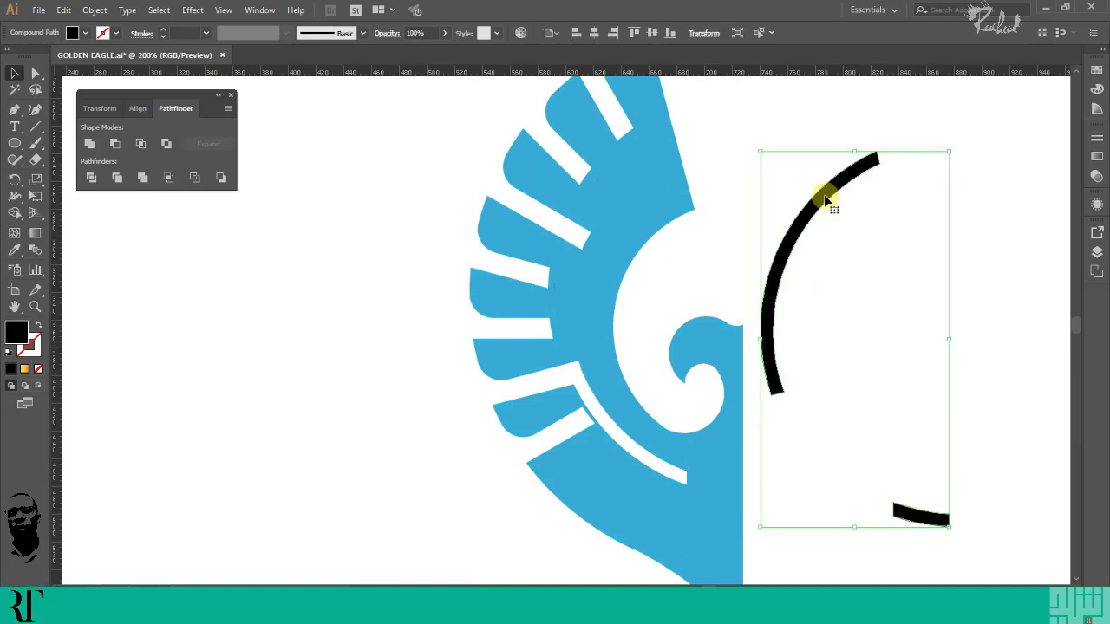
key("Delete")
Paste another copy of the ring in front, shrink it and shift it inward alongside the curved groove
scroll(639, 260, "up", 2)
left_click(64, 9)
left_click(100, 109)
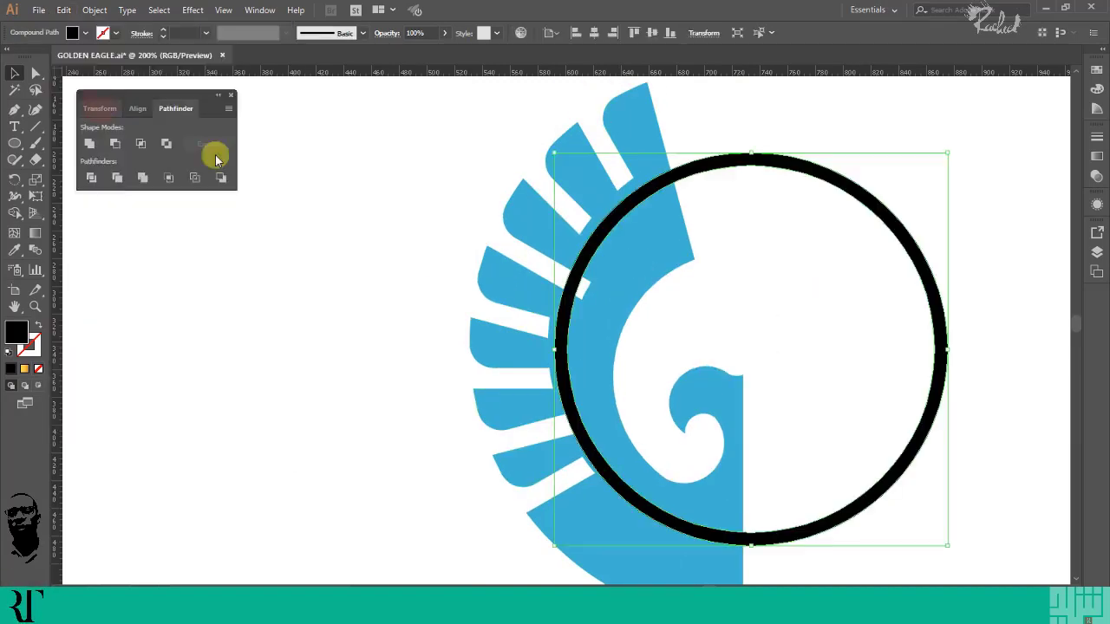
left_click_drag(751, 154, 748, 174)
left_click_drag(750, 547, 749, 525)
left_click_drag(319, 242, 616, 295)
scroll(625, 292, "up", 2)
left_click(755, 356)
left_click_drag(533, 316, 566, 316)
Extend the third feather gap further inward by moving its two inner corner points, and delete the trial ring
key("a")
left_click_drag(552, 278, 572, 289)
mouse_move(574, 295)
left_mouse_down()
mouse_move(557, 333)
mouse_move(534, 293)
mouse_move(576, 274)
left_mouse_up()
key("v")
scroll(602, 338, "down", 2)
scroll(618, 346, "down", 1)
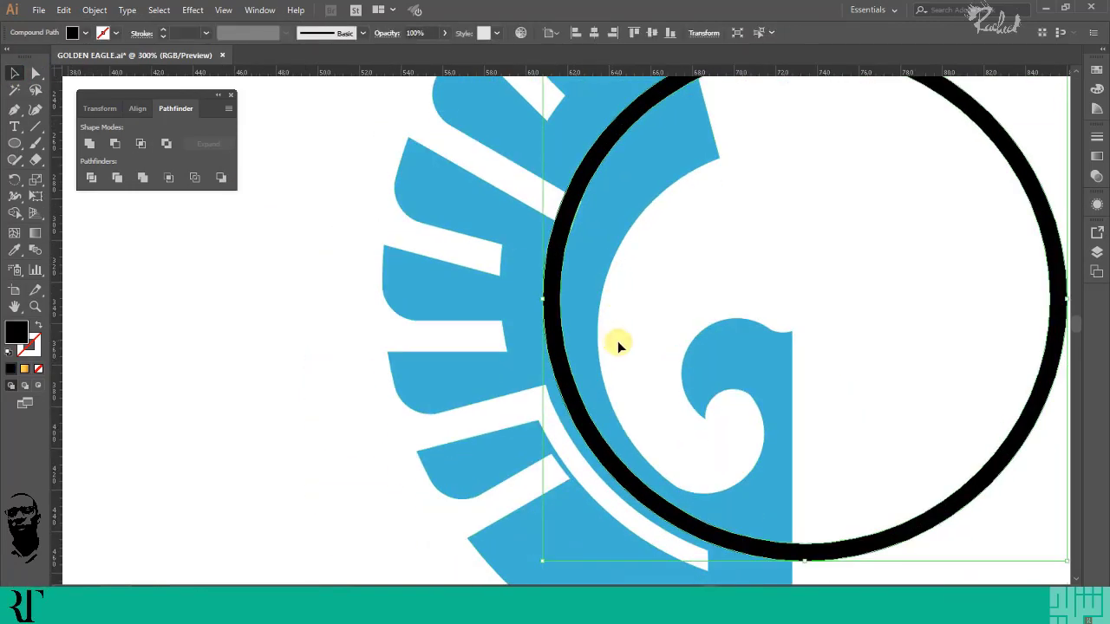
key("Delete")
Paste the ring in front again, move it inward and shrink it to run just inside the first curved groove
left_click(68, 10)
left_click(95, 109)
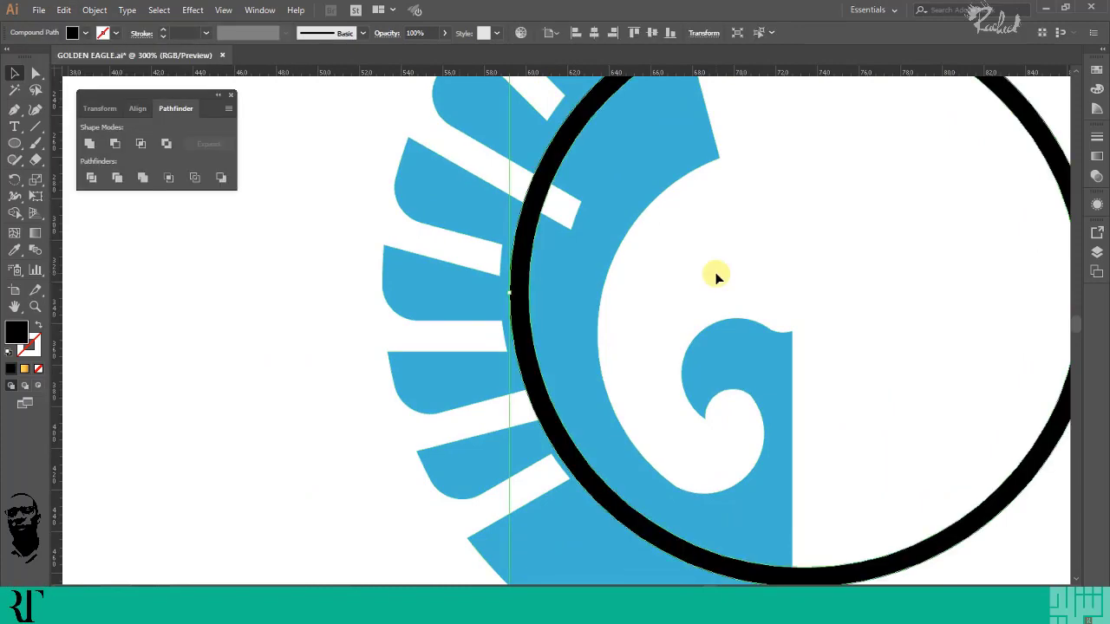
left_click(716, 275)
left_click_drag(523, 249, 545, 248)
scroll(811, 507, "down", 2)
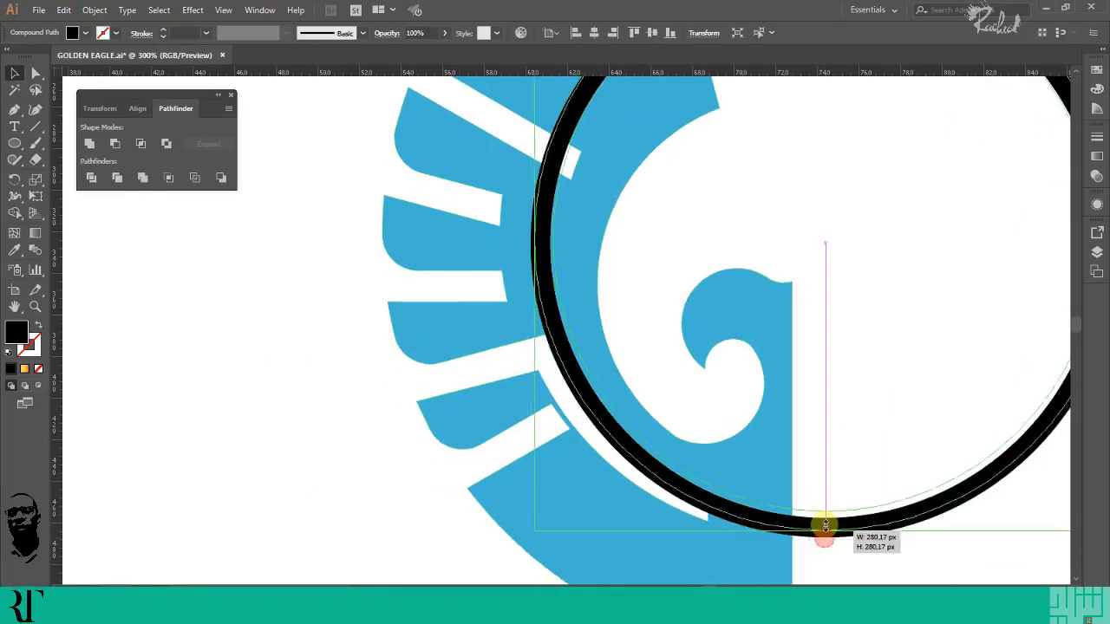
scroll(827, 523, "down", 2)
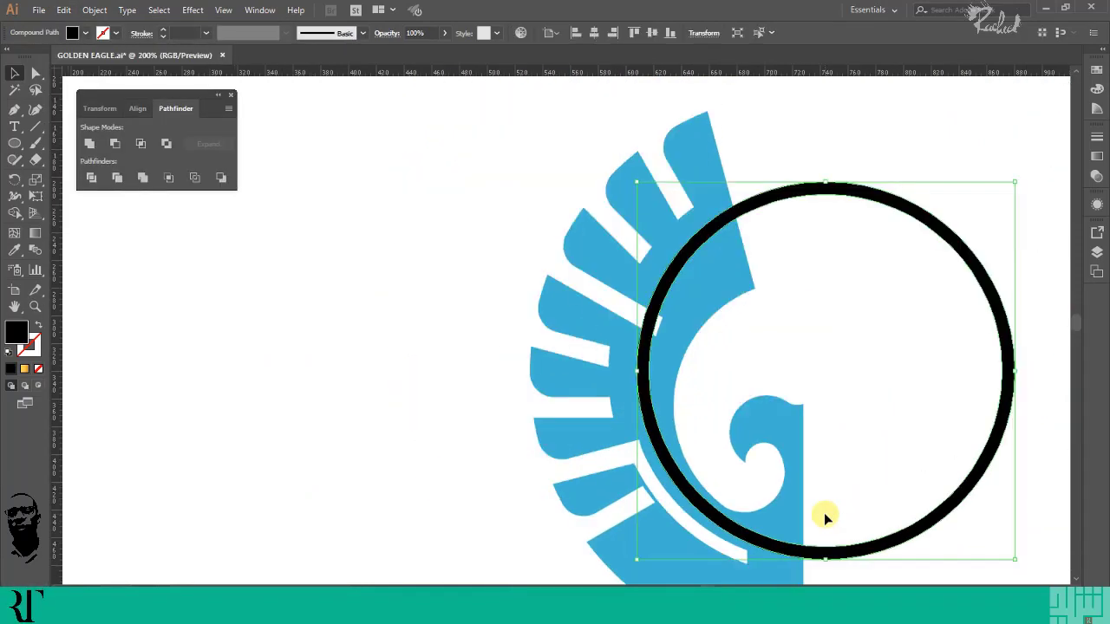
Draw a vertical line across the ring in line with the lower end of the first groove
scroll(726, 460, "down", 1)
left_click(35, 126)
scroll(758, 430, "down", 1)
left_click_drag(748, 399, 748, 476)
scroll(329, 187, "up", 1)
Select the wing, ring and line, and remove the ring's segment between the third feather gap and the line with the Shape Builder
left_click_drag(459, 146, 909, 435)
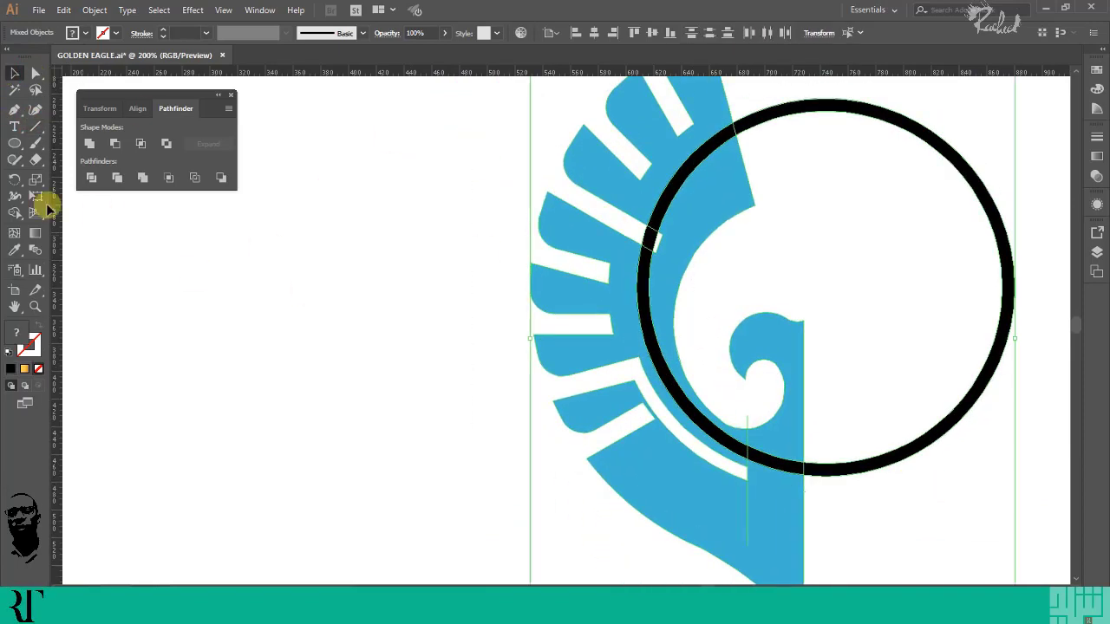
left_click(14, 212)
left_click(644, 270, "alt")
Try to clear the ring's part outside the wing with the Shape Builder, and undo those changes
left_click_drag(785, 164, 808, 109)
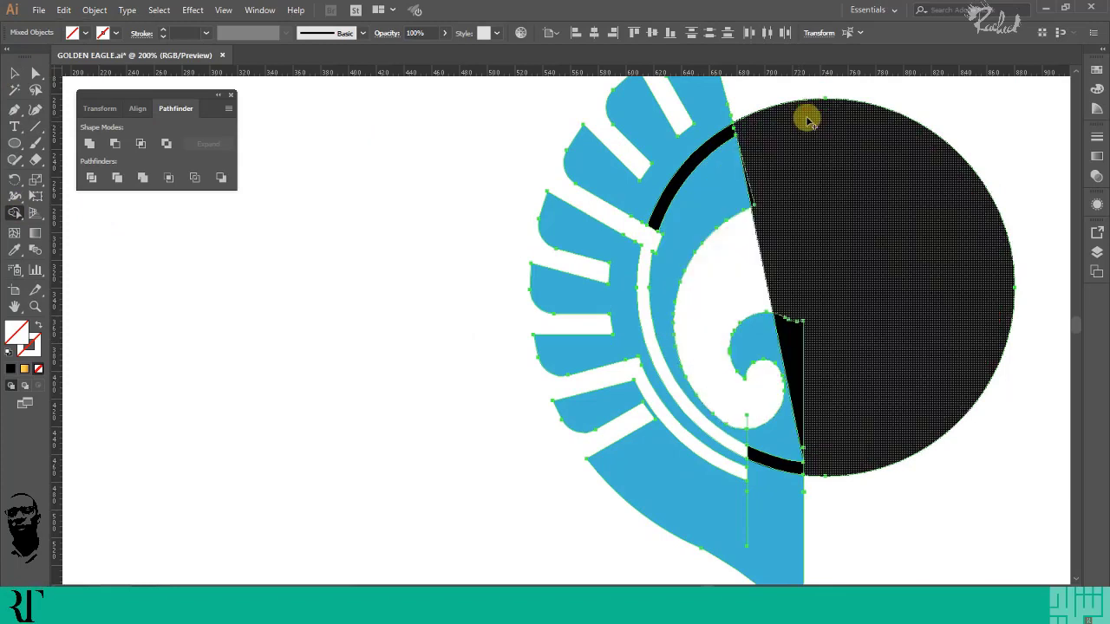
left_click(807, 119, "alt")
key("v")
left_click(892, 238)
left_click(682, 180)
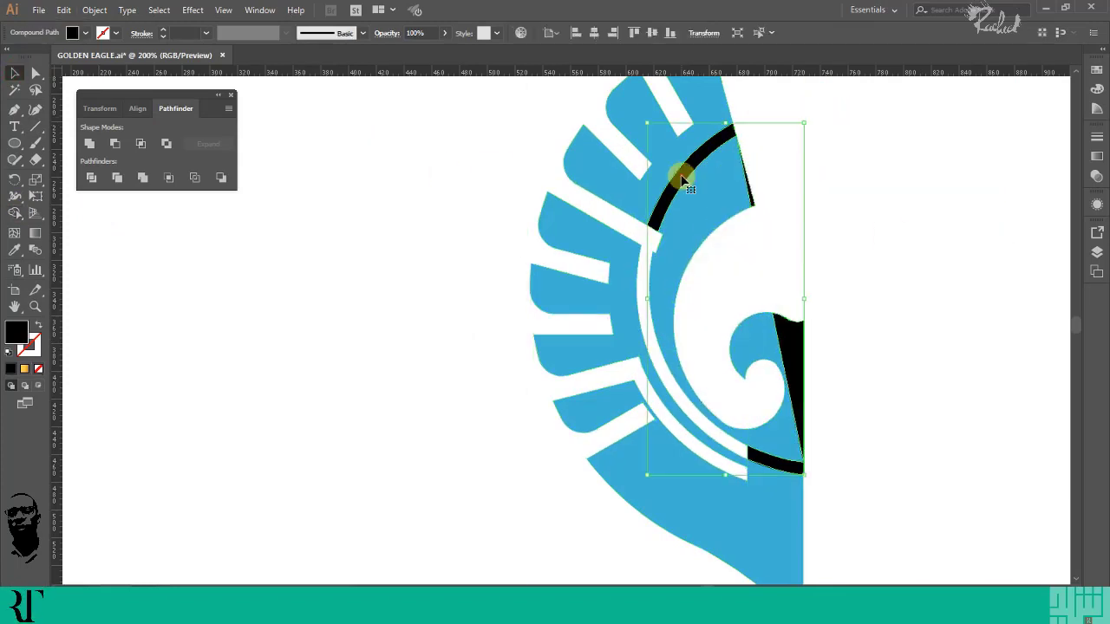
key("ctrl+z")
key("ctrl+z")
key("ctrl+z")
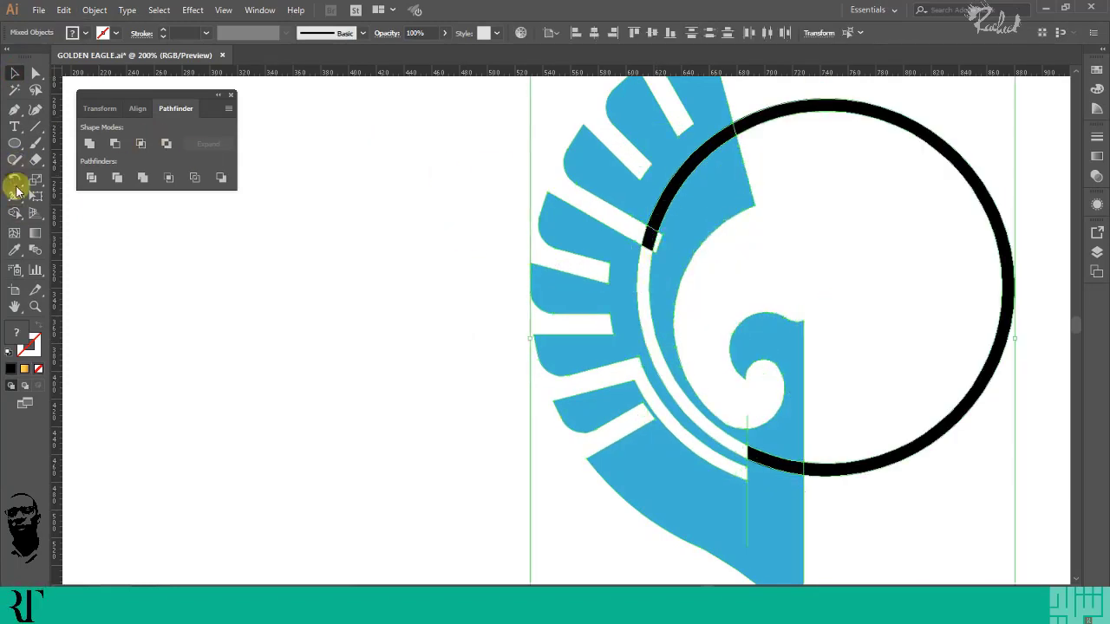
Remove the ring's pieces in the third gap and outside the wing with the Shape Builder, and delete the leftover black arcs
left_click(15, 212)
left_click(781, 109, "alt")
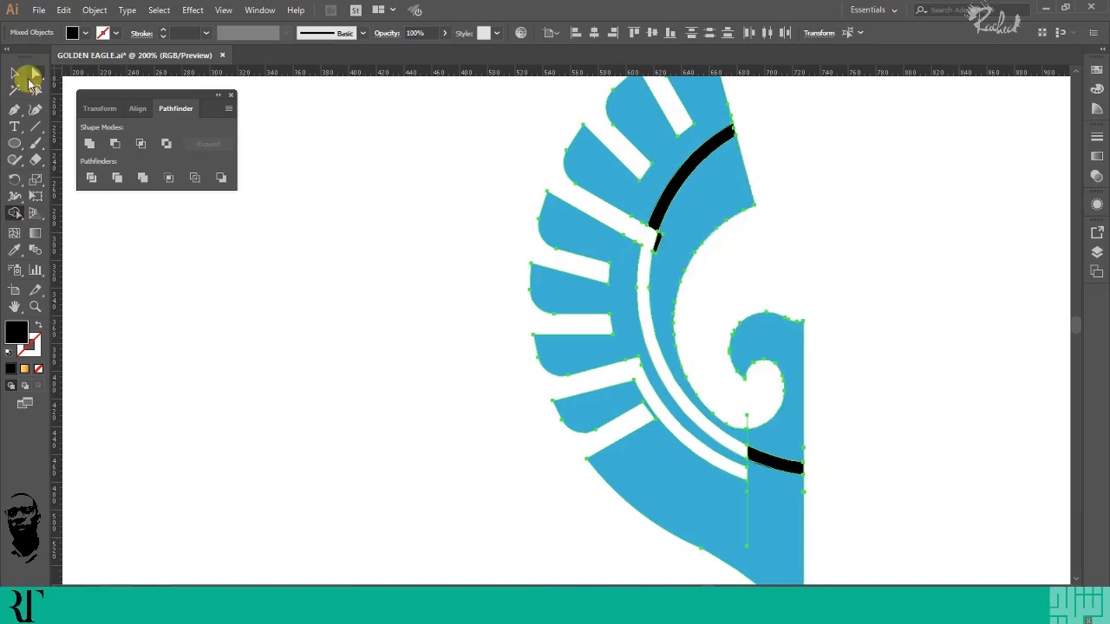
left_click(14, 73)
left_click(924, 225)
left_click(720, 139)
key("Delete")
key("ctrl+minus")
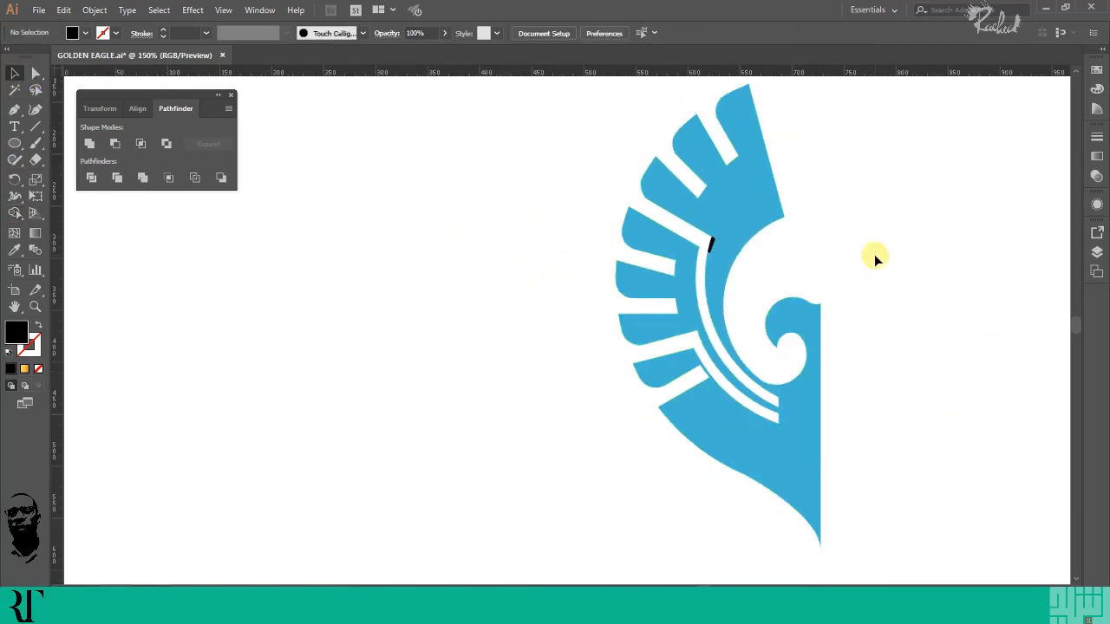
Delete the leftover vertical line beside the grooves and unite the wing's pieces into one shape with Pathfinder
left_click_drag(550, 141, 887, 515)
left_click(209, 246)
left_click(779, 376)
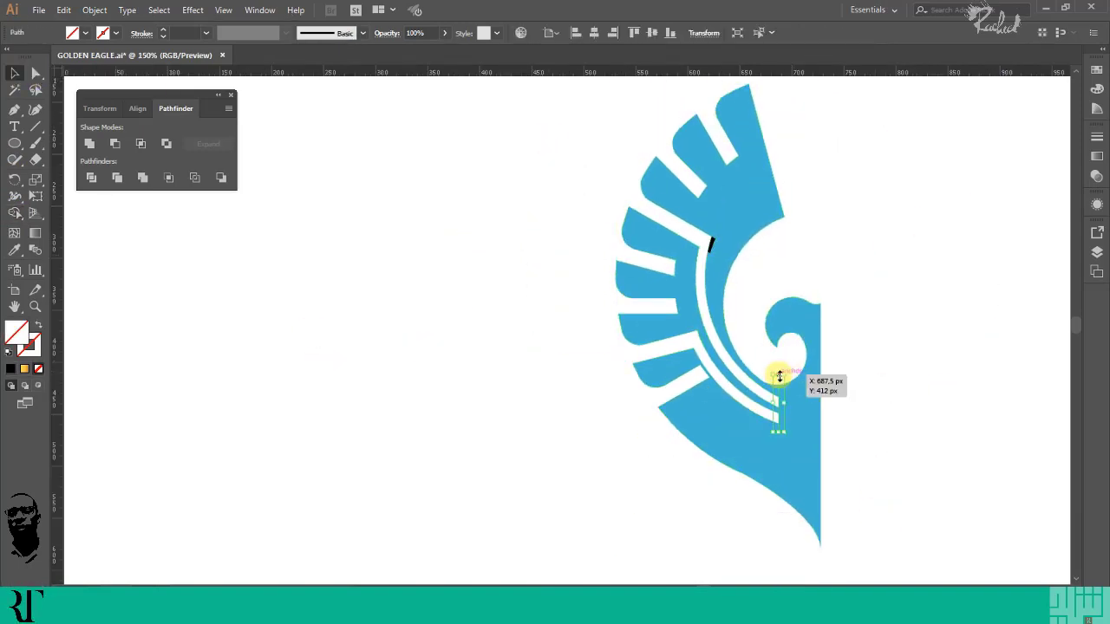
key("Delete")
left_click_drag(580, 118, 920, 477)
left_click(90, 143)
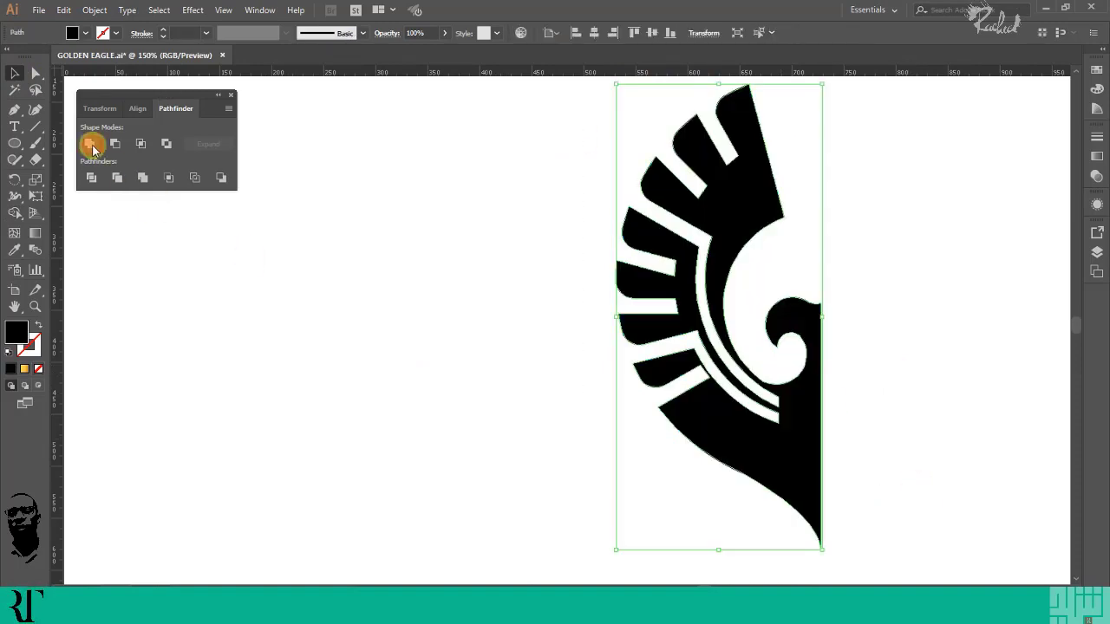
Reflect a copy of the wing across a vertical axis at its lower tip to form the opposite half
left_click(921, 352)
scroll(920, 352, "right", 3)
left_click(662, 369)
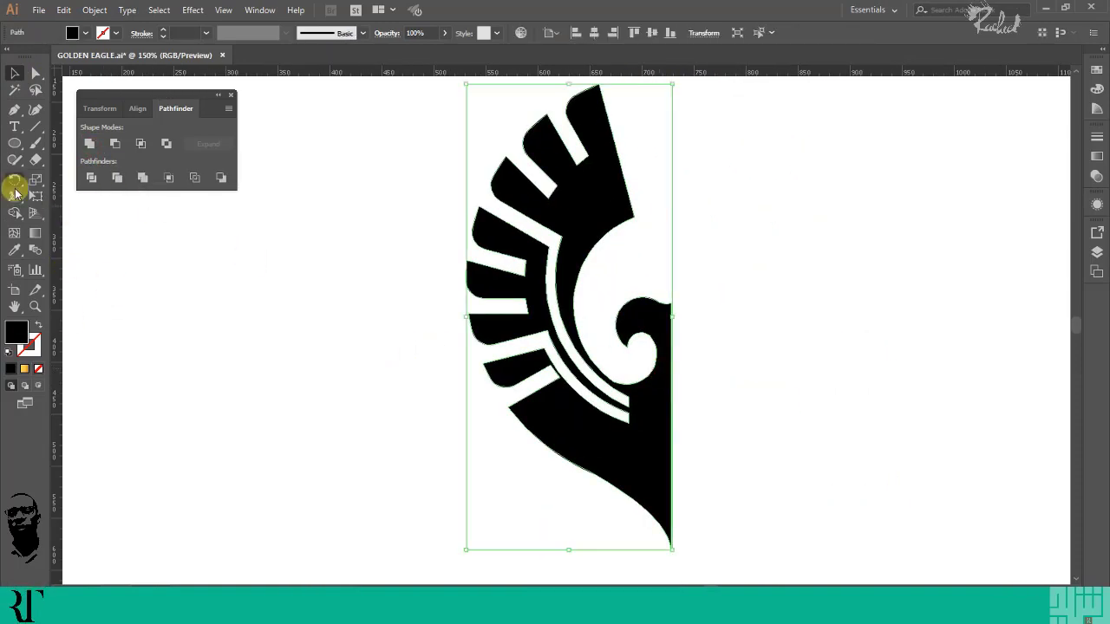
left_click(15, 185)
left_click(670, 548, "alt")
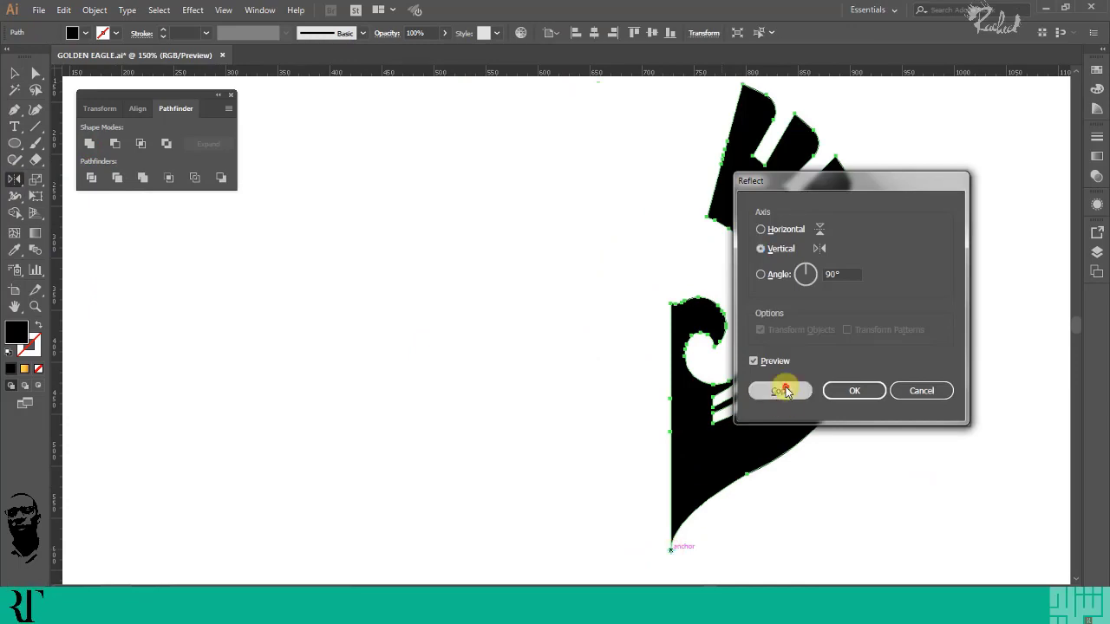
left_click(783, 391)
left_click(15, 74)
left_click(922, 318)
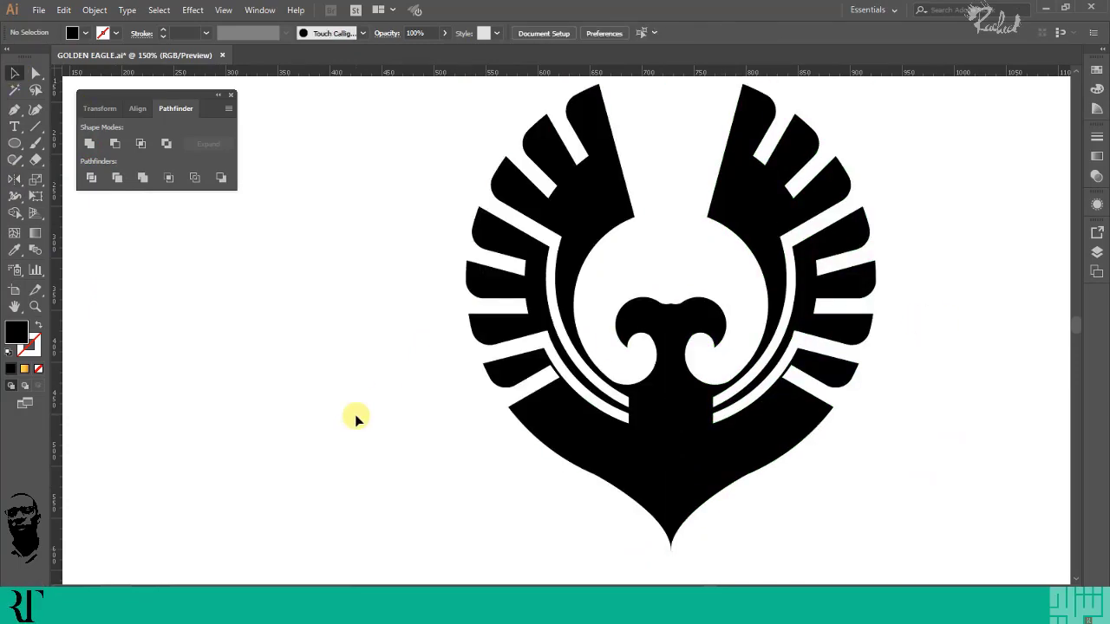
Show the artwork in outline mode and move the mirrored half slightly inward so both halves overlap along the center
scroll(355, 415, "up", 1)
scroll(872, 347, "up", 1)
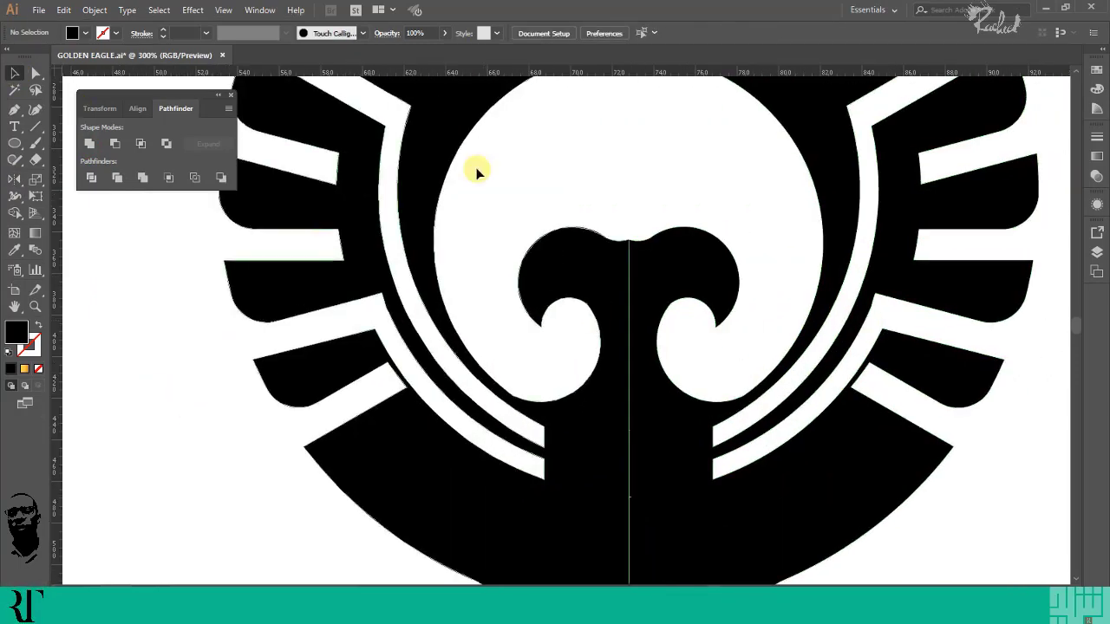
key("ctrl+y")
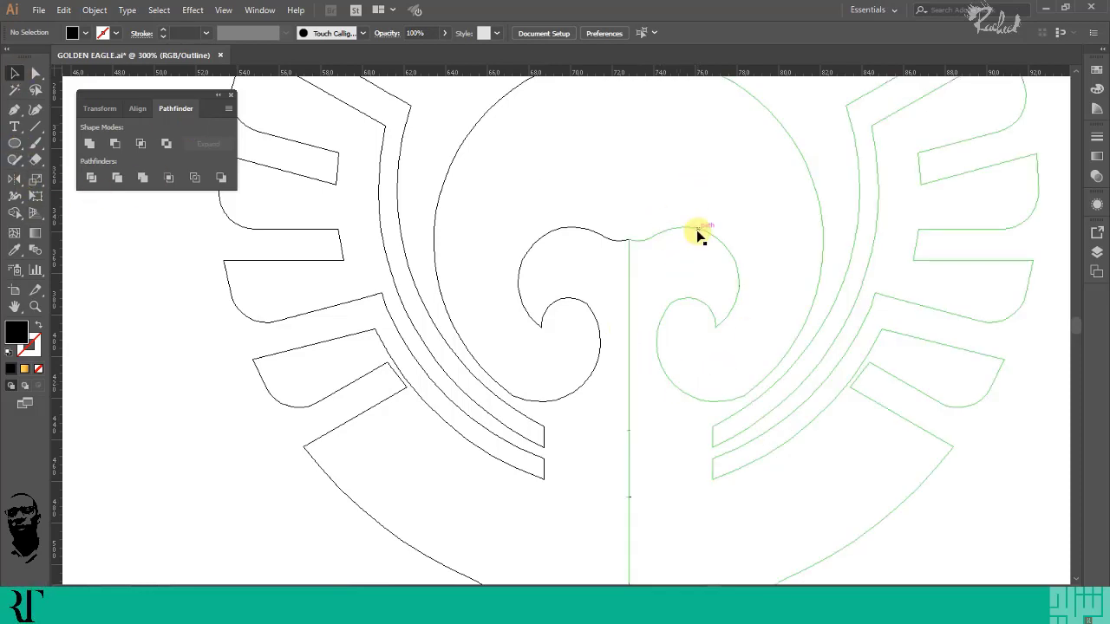
left_click_drag(666, 235, 656, 237)
left_click(663, 209)
scroll(654, 243, "up", 3)
scroll(672, 272, "down", 1)
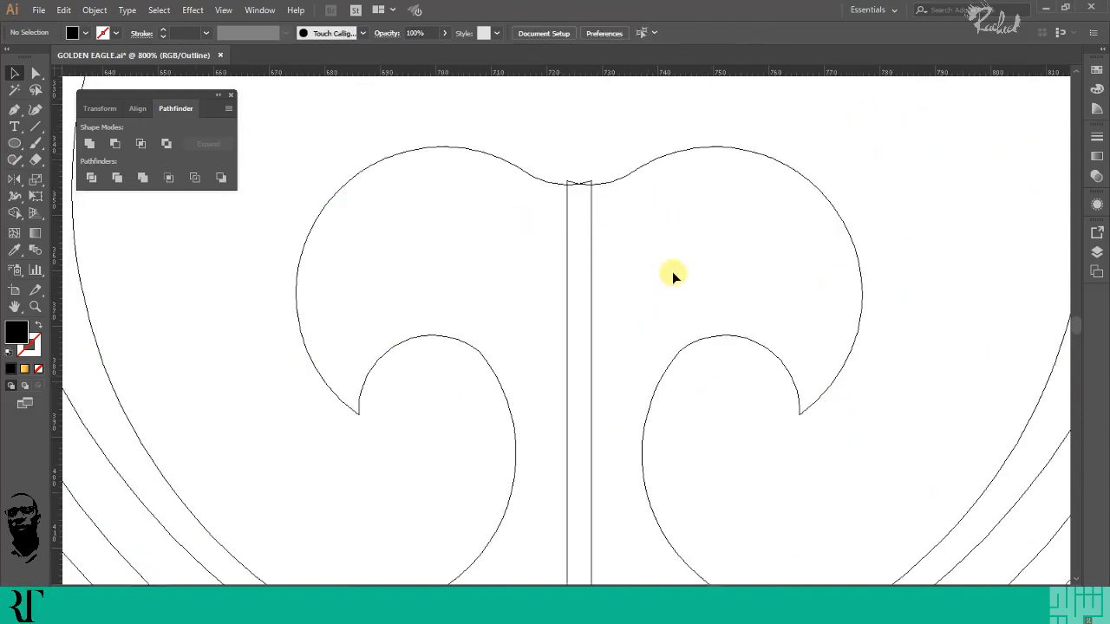
Draw a circle about 106 px wide over the head's right curl and position it against the curve of the neck
scroll(673, 272, "down", 2)
left_click(10, 145)
left_click_drag(612, 191, 894, 476)
left_click(17, 78)
scroll(687, 401, "up", 5)
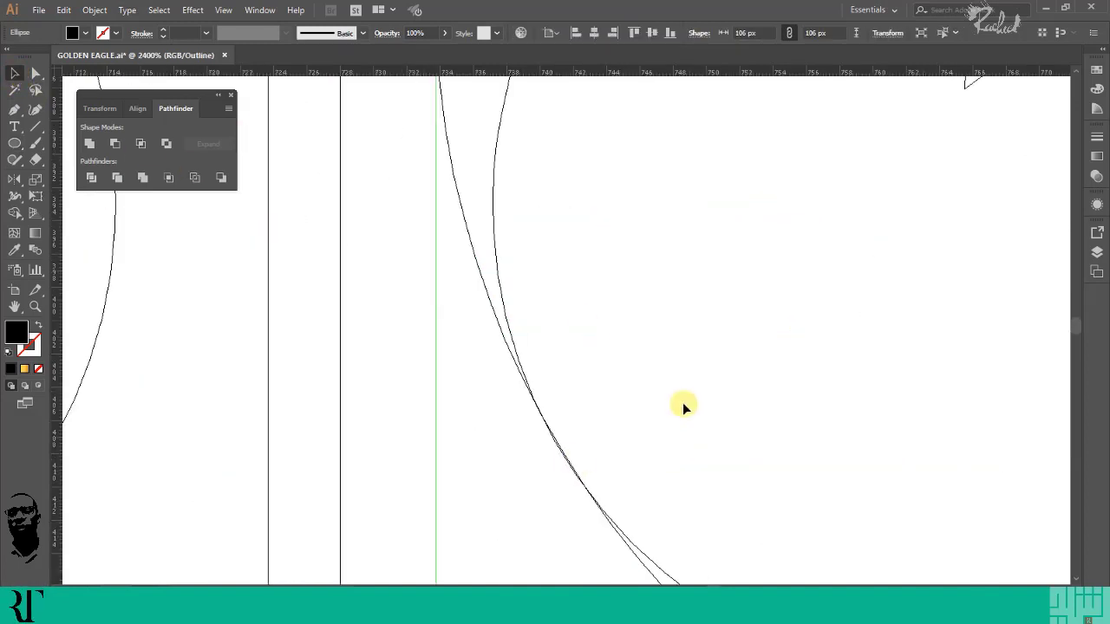
left_click(683, 402)
left_click_drag(500, 329, 456, 397)
left_click(659, 416)
left_click_drag(538, 516, 575, 471)
Merge the two halves, carve away the right curl along the circle and clear the circle's leftovers with the Shape Builder
scroll(575, 468, "down", 6)
key("ctrl+a")
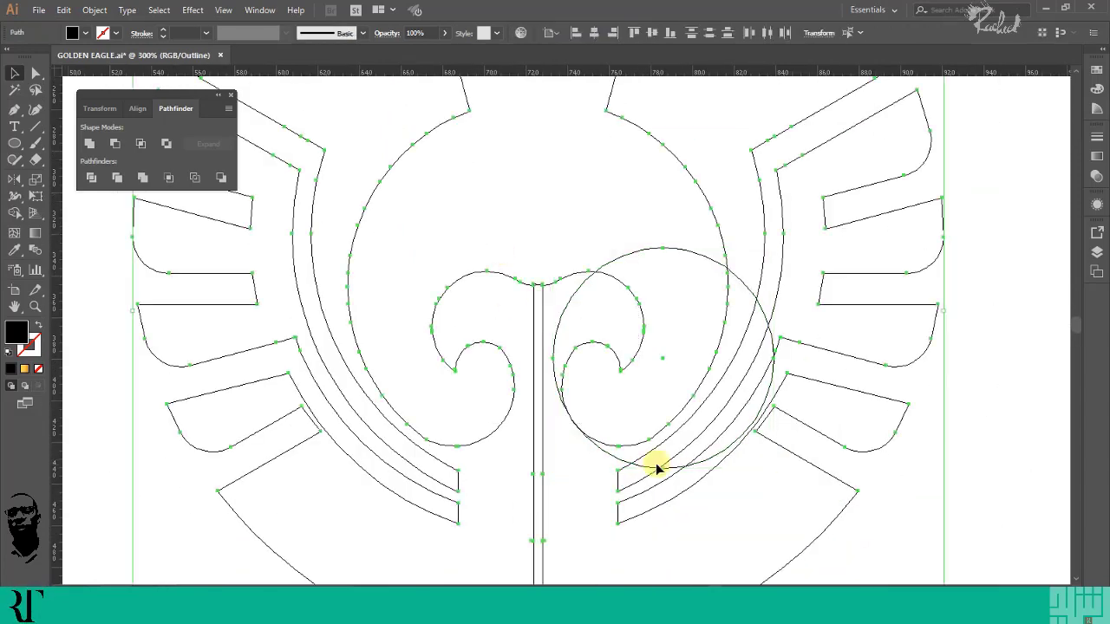
left_click(15, 216)
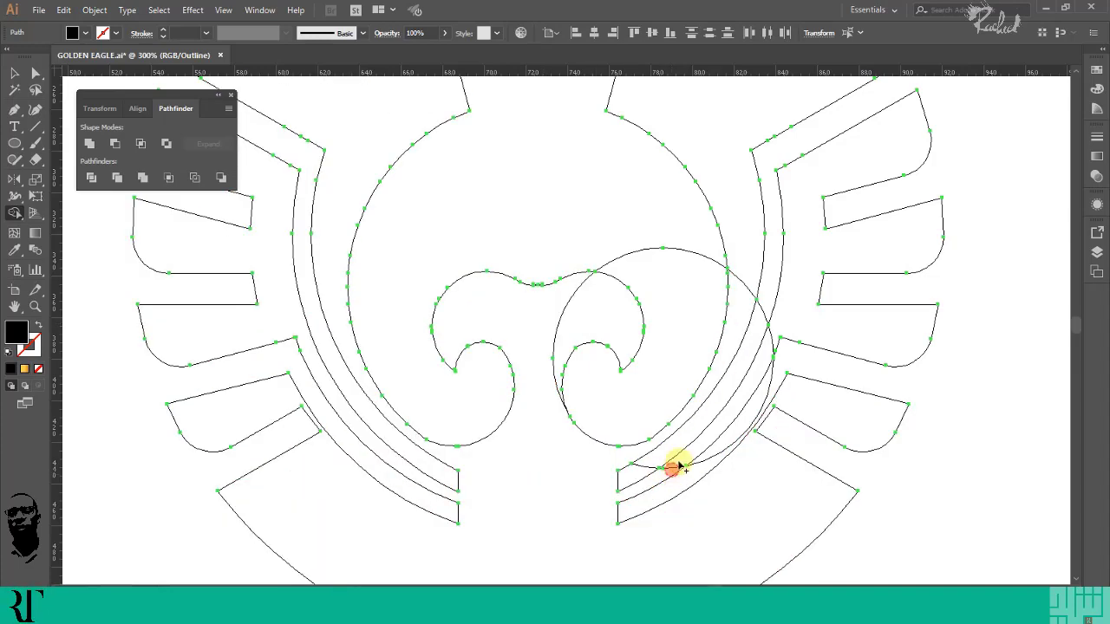
mouse_move(666, 236)
left_mouse_down()
mouse_move(631, 344)
mouse_move(650, 288)
left_mouse_up()
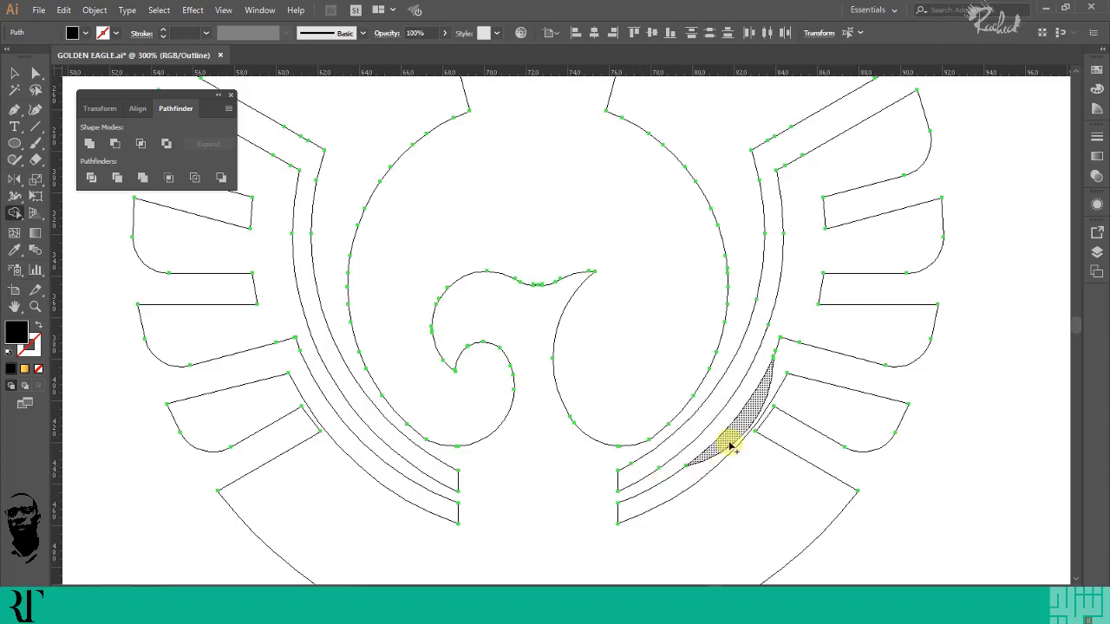
mouse_move(676, 492)
left_mouse_down()
mouse_move(781, 363)
mouse_move(765, 387)
left_mouse_up()
scroll(763, 386, "down", 2)
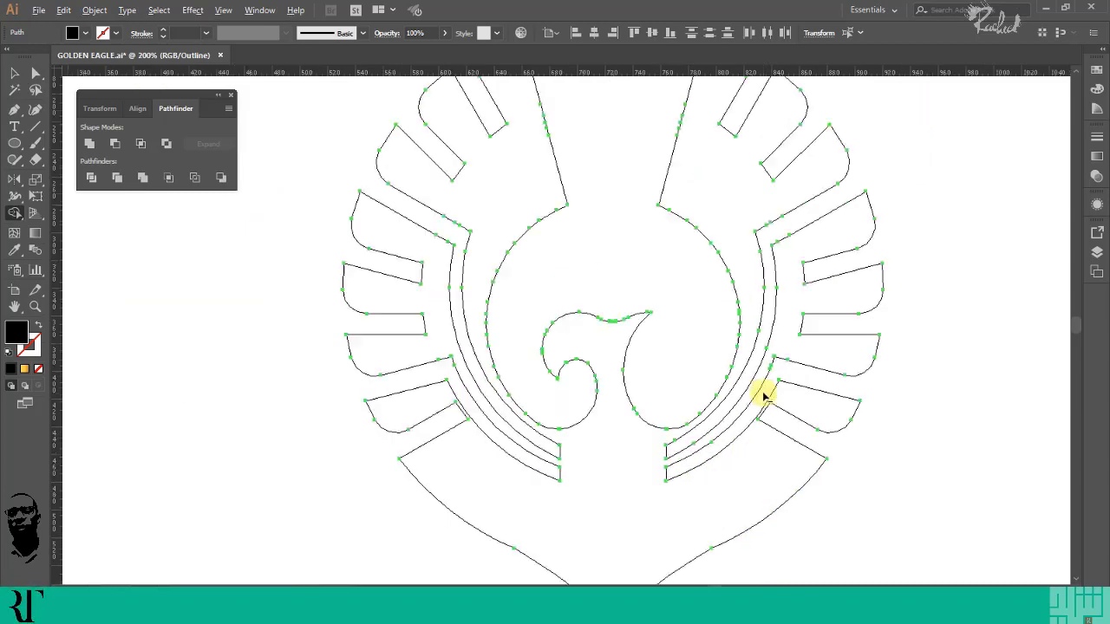
Return the artwork from outline to preview display and deselect the eagle
left_click(15, 73)
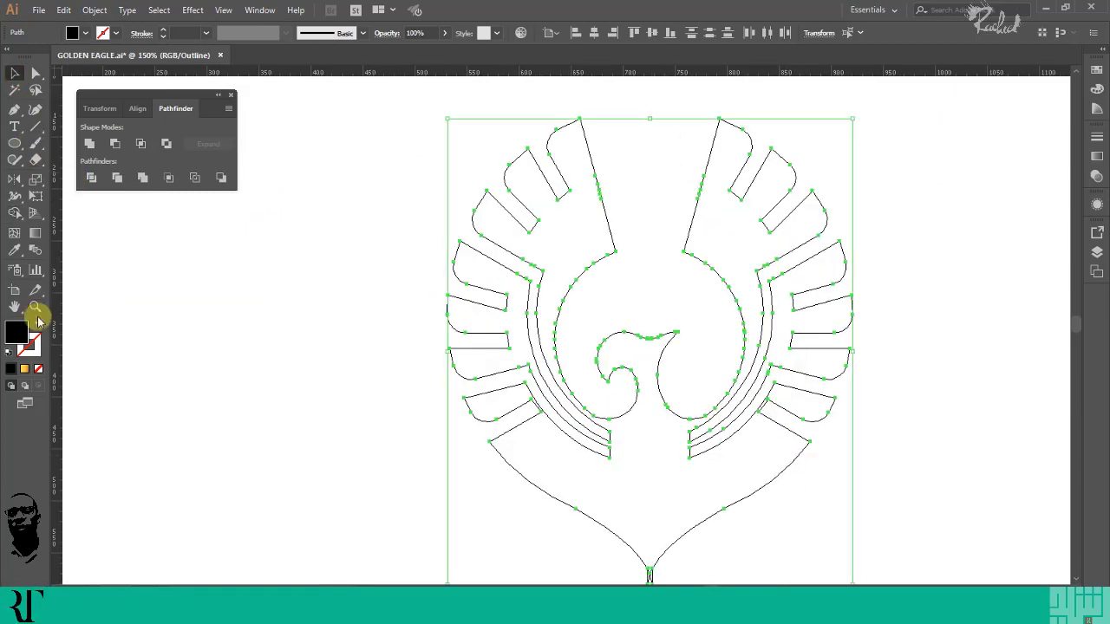
left_click(223, 10)
left_click(248, 20)
left_click(909, 309)
scroll(716, 294, "down", 1)
scroll(716, 295, "down", 1)
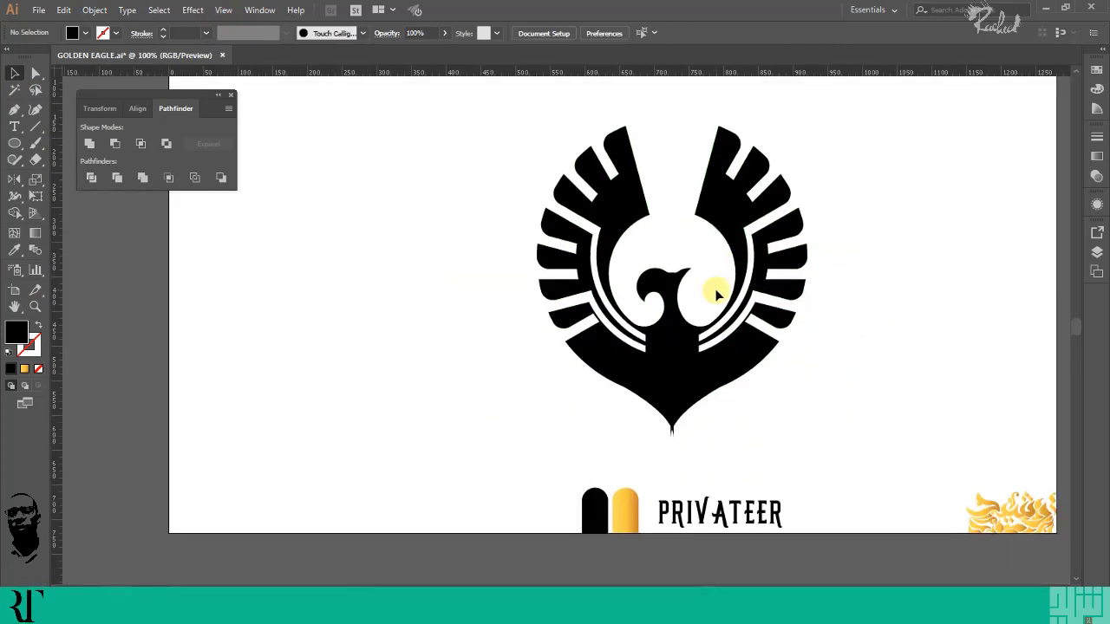
Remove the stray points below the eagle's lower tip with the Shape Builder
scroll(685, 436, "up", 4)
left_click(663, 346)
left_click(15, 215)
left_click_drag(658, 410, 611, 416)
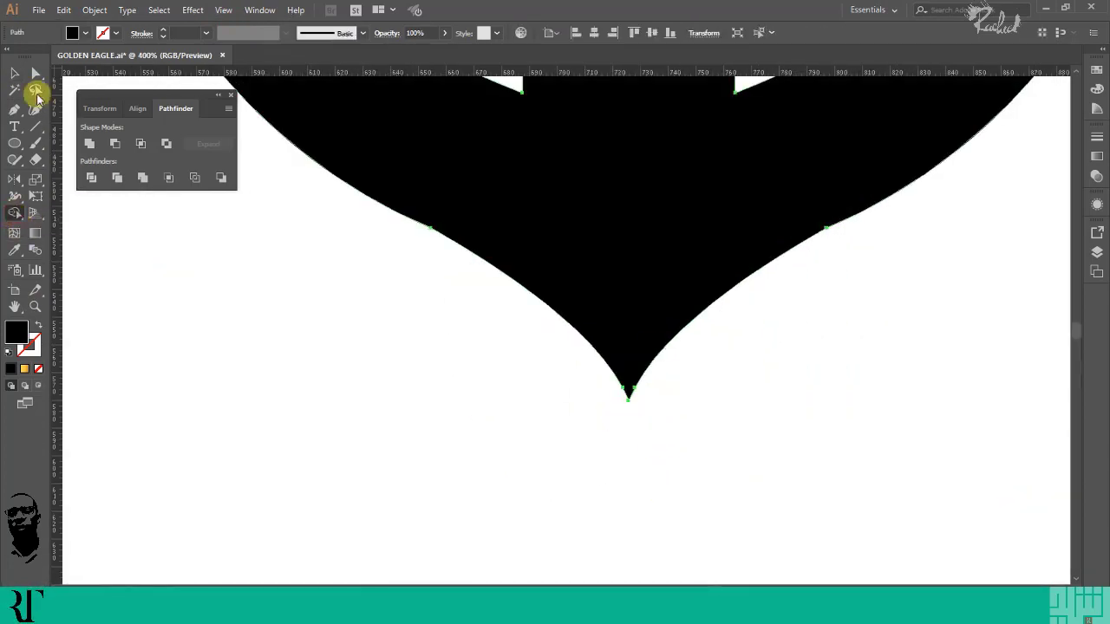
left_click(14, 73)
left_click(530, 416)
scroll(531, 415, "down", 5)
scroll(482, 371, "up", 1)
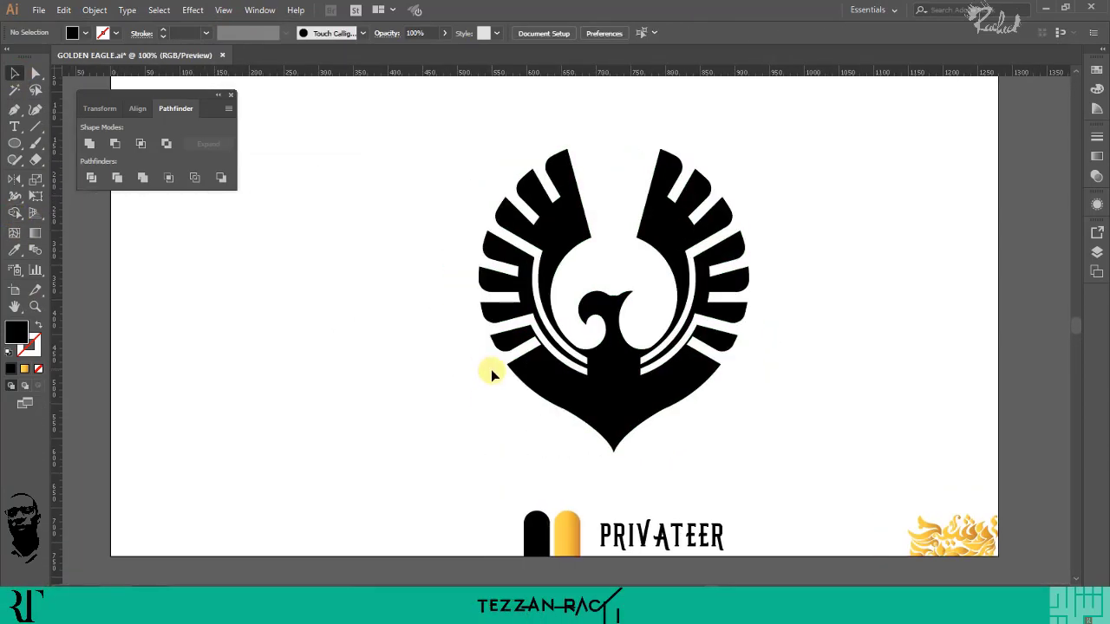
Fill the eagle with the gold gradient sampled from the gold swatch beside the PRIVATEER text
left_click(495, 374)
left_click(14, 249)
left_click(568, 537)
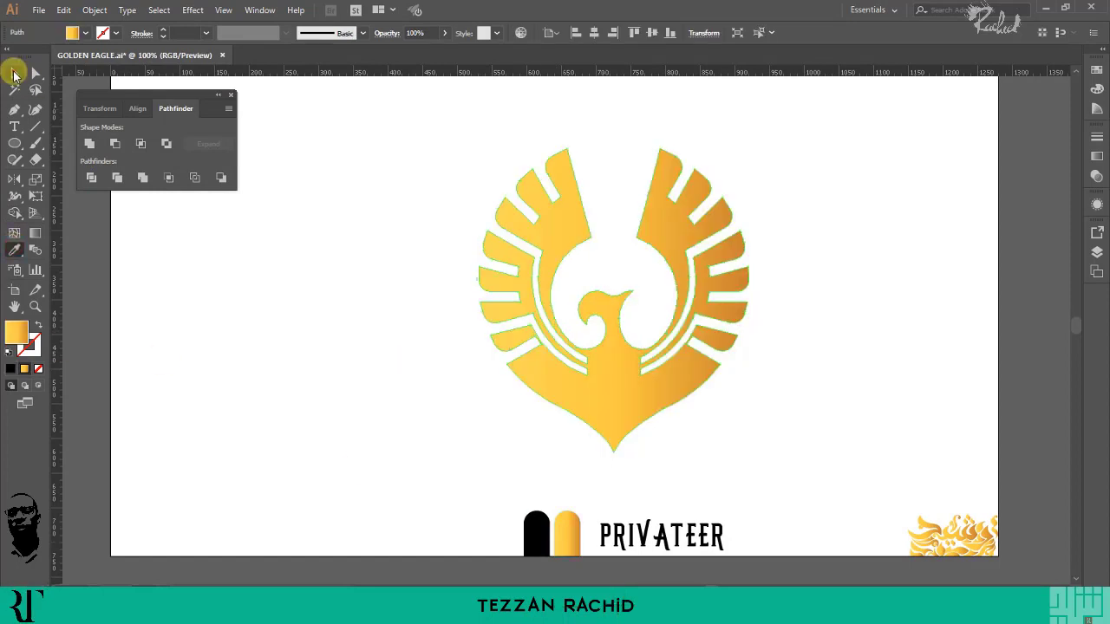
left_click(15, 73)
left_click(315, 277)
left_click(664, 409)
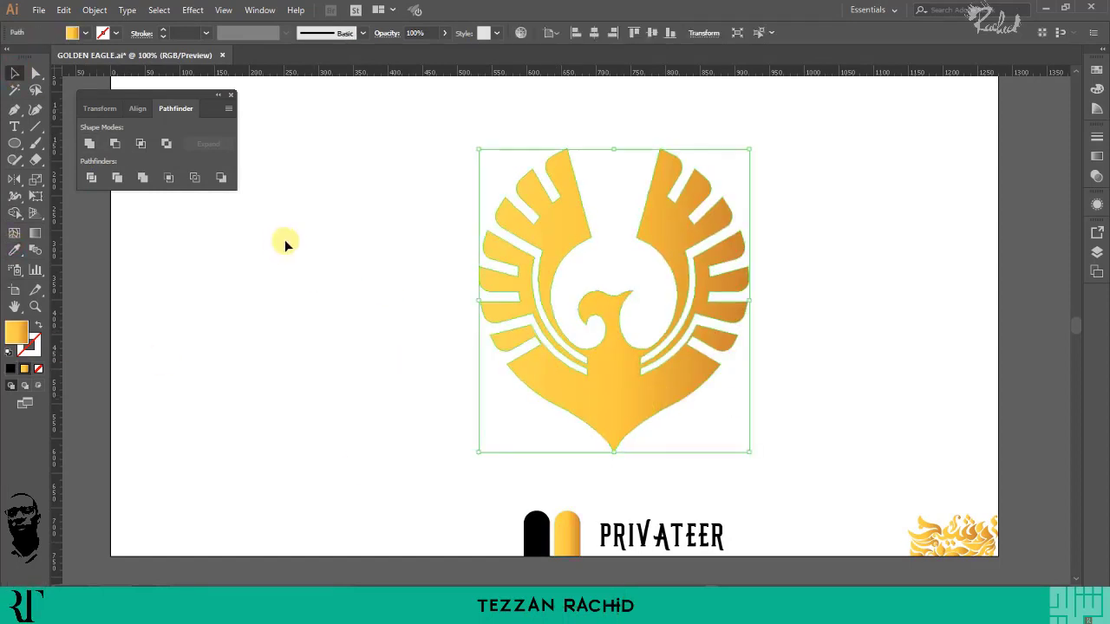
Paste the black ring over the eagle and center both objects horizontally on the artboard
left_click(64, 10)
left_click(94, 109)
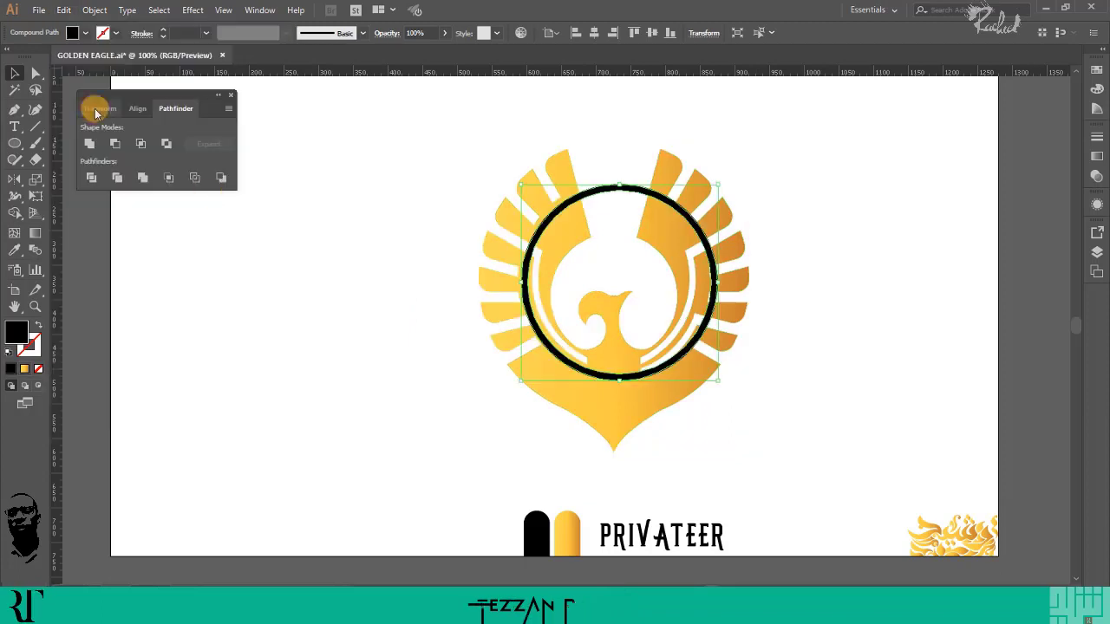
left_click_drag(781, 171, 611, 278)
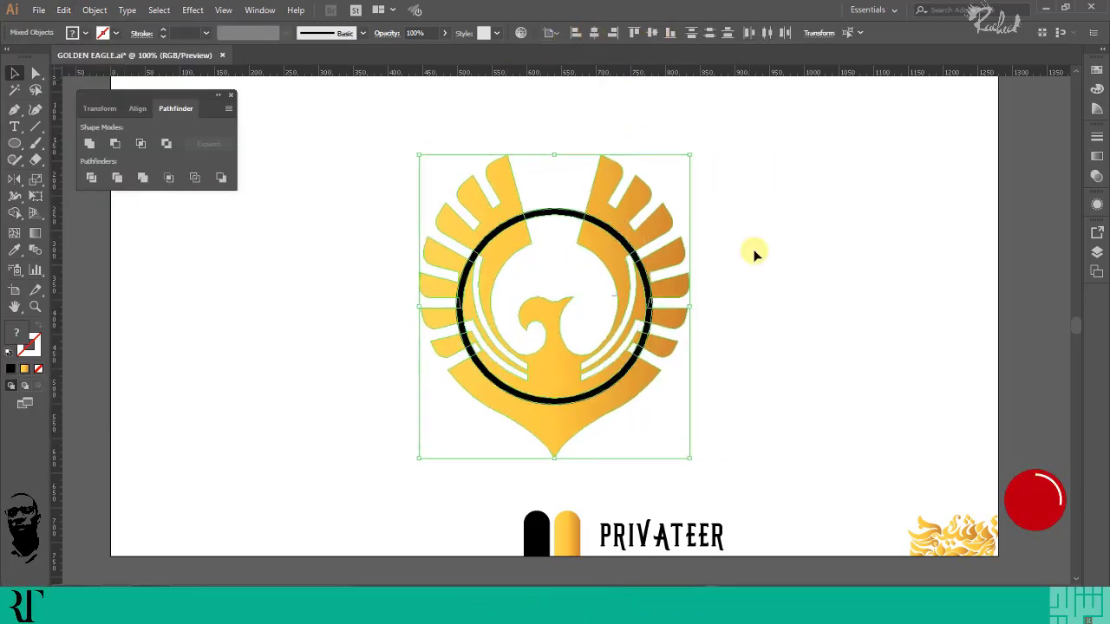
left_click(753, 250)
scroll(550, 412, "up", 1)
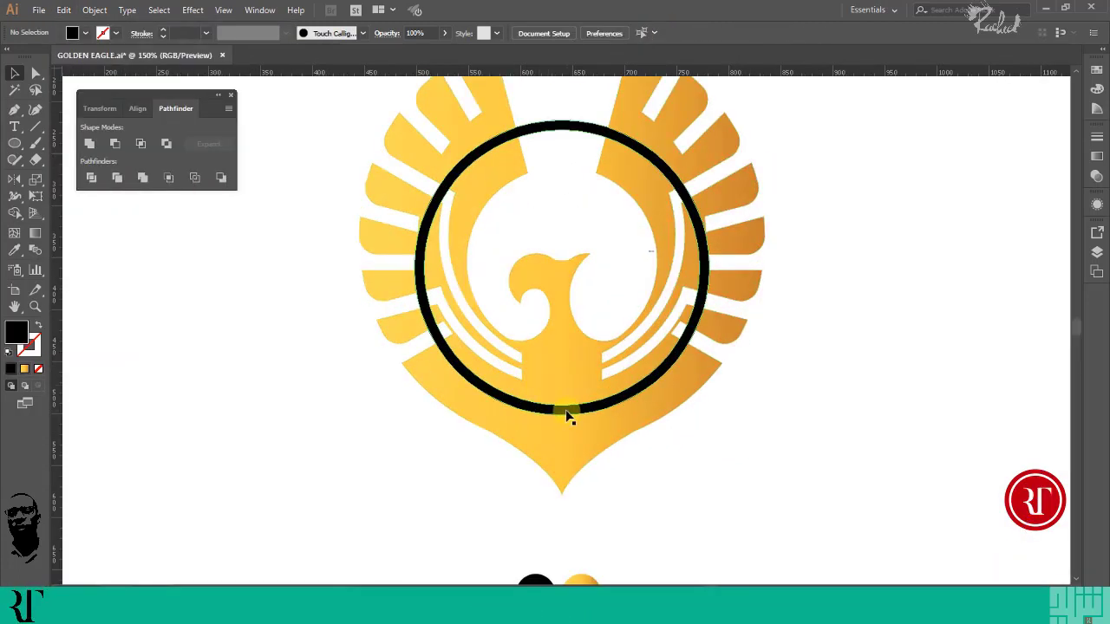
Try different sizes for the black ring around the eagle's body, and delete the ring
left_click(568, 417)
left_click_drag(562, 415, 562, 432)
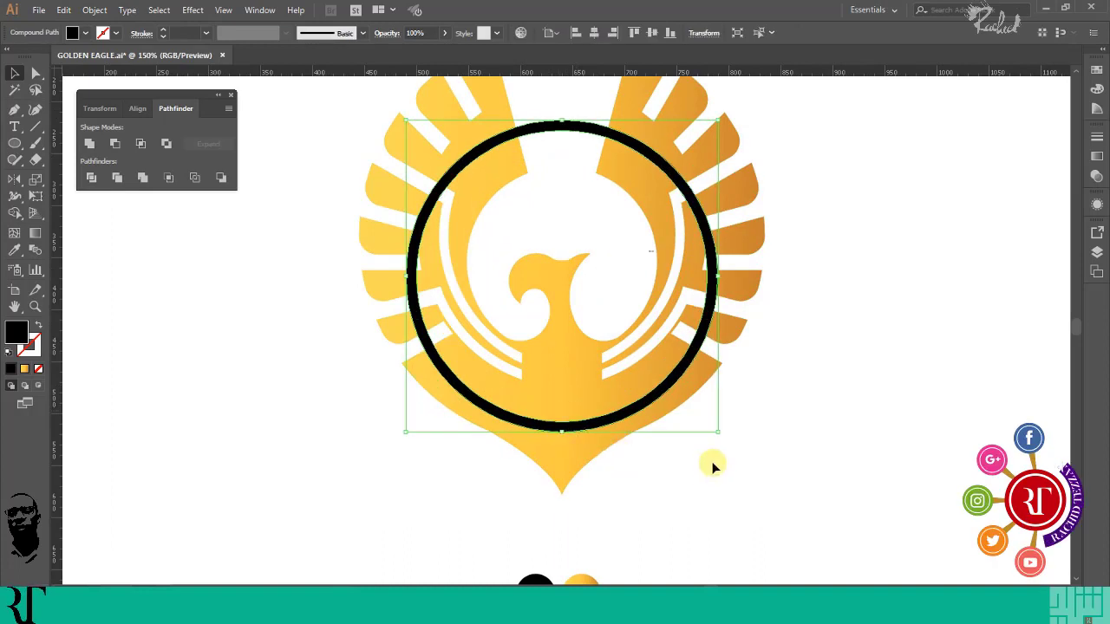
left_click(629, 453)
left_click(584, 431)
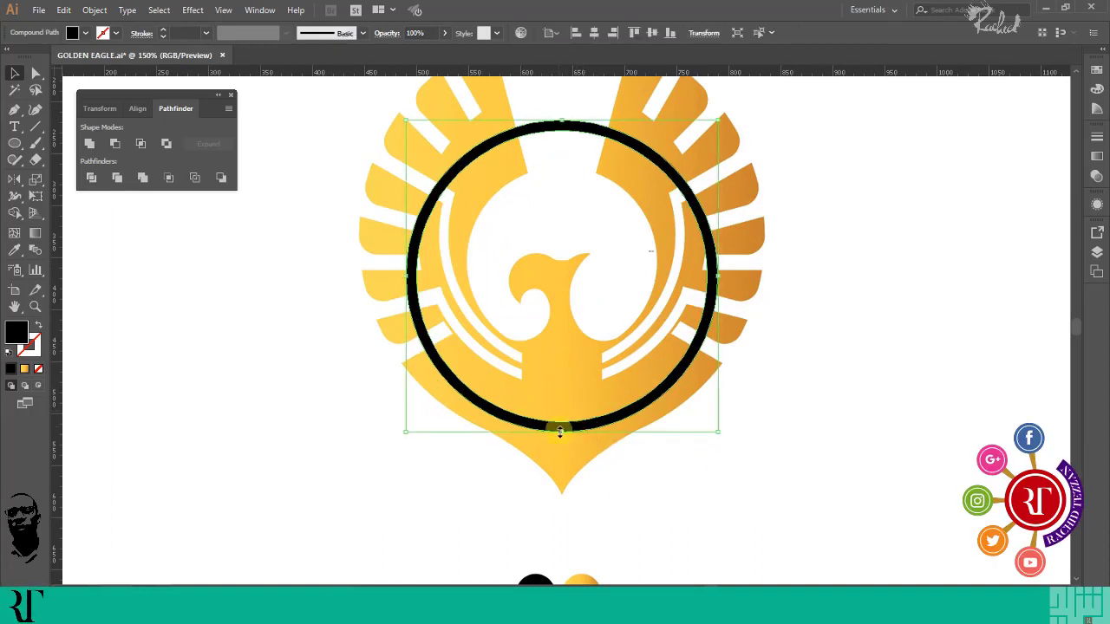
left_click_drag(560, 431, 559, 424)
left_click(637, 454)
scroll(664, 385, "left", 2)
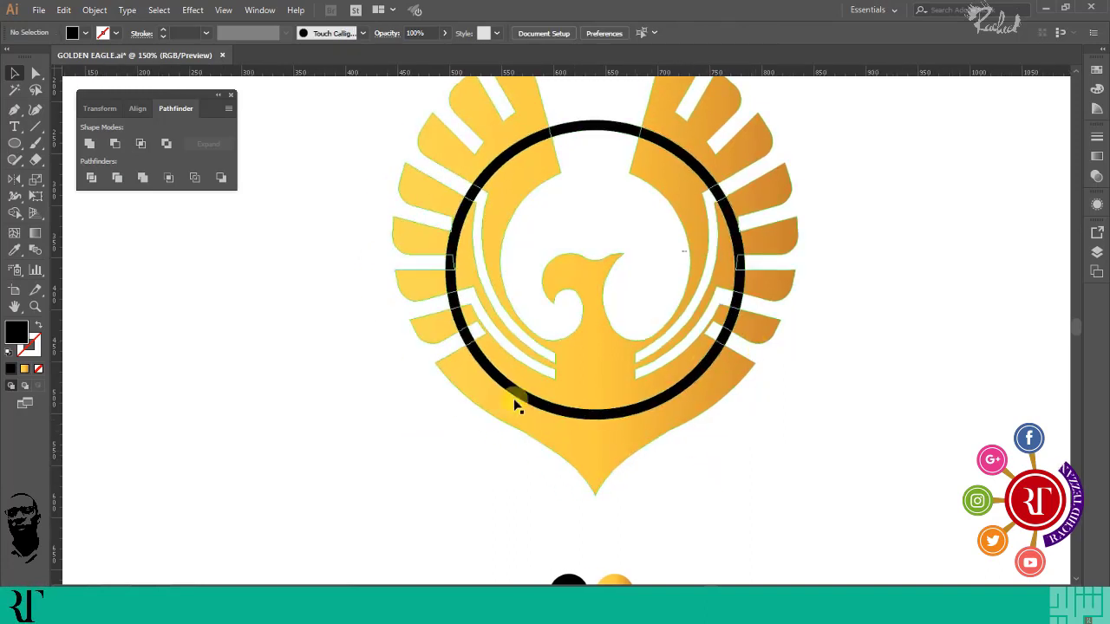
left_click(685, 388)
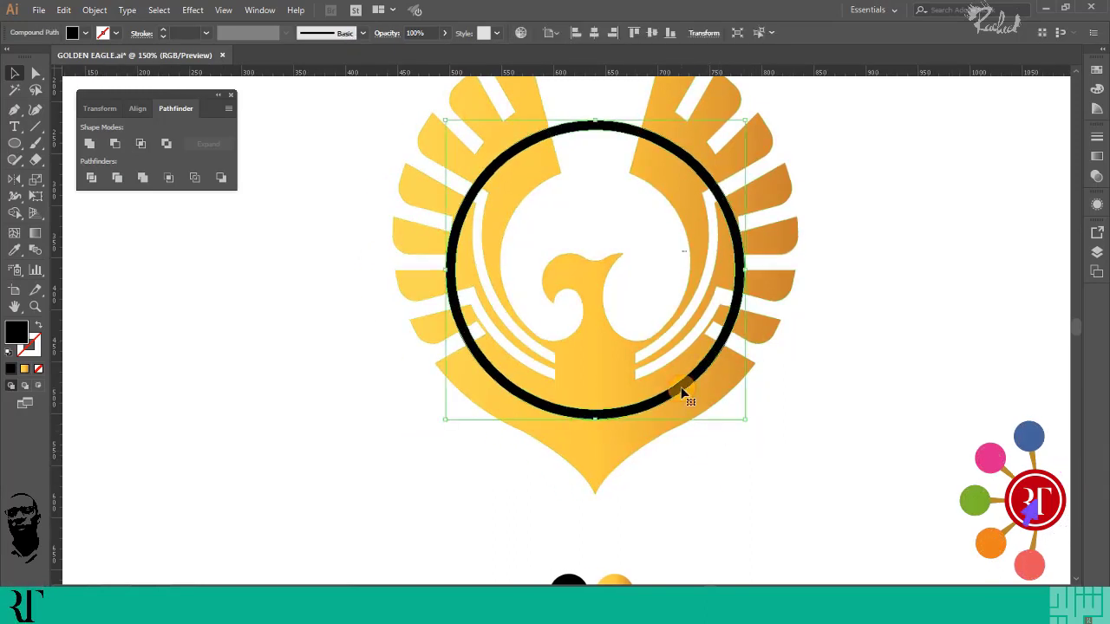
key("Delete")
Draw a vertical line about 304 px long through the eagle's body and align it to the eagle's center both ways
scroll(553, 343, "down", 1)
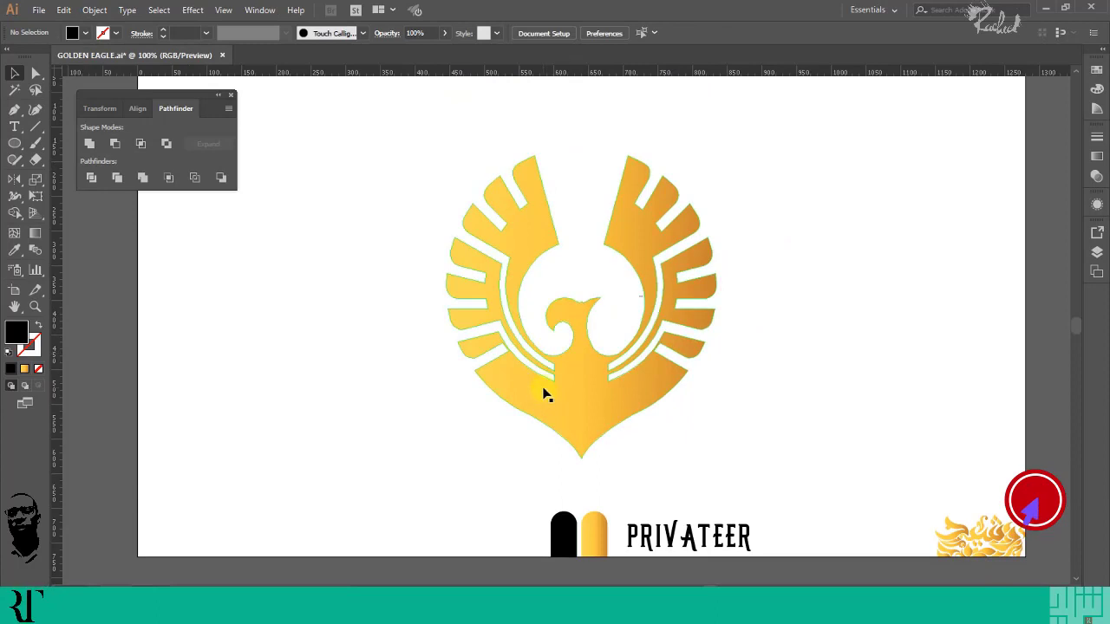
scroll(546, 391, "up", 1)
scroll(597, 395, "down", 1)
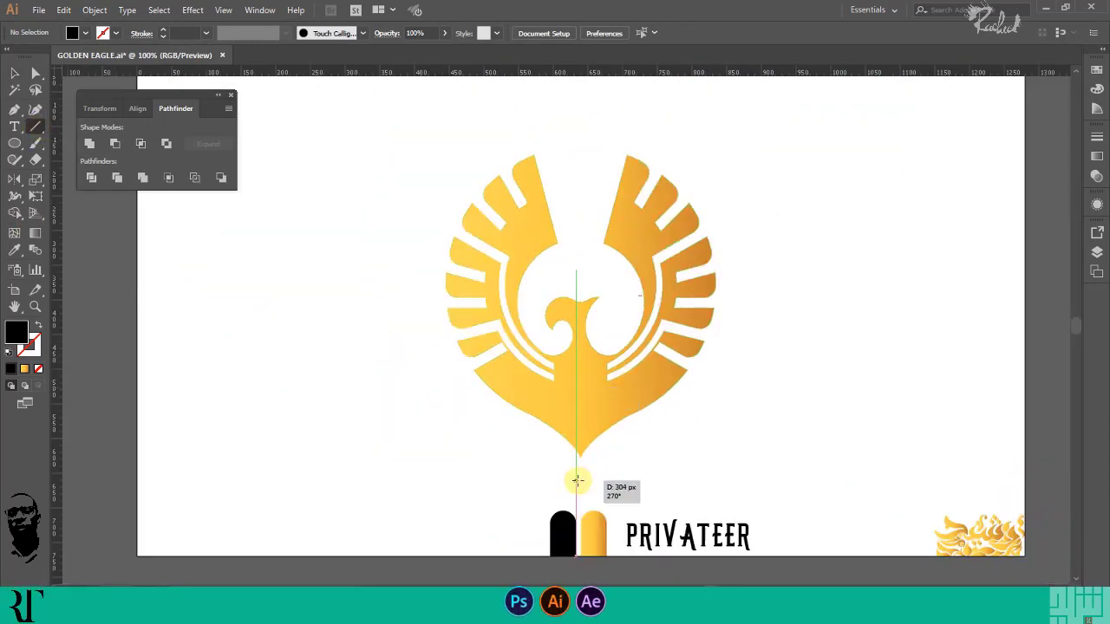
left_click_drag(577, 481, 509, 486)
left_click(14, 76)
left_click(652, 251)
left_click(598, 33)
left_click(650, 33)
left_click(750, 383)
scroll(601, 469, "up", 2)
scroll(604, 438, "down", 1)
Extend the center line's lower end past the eagle's bottom tip
left_click(582, 216)
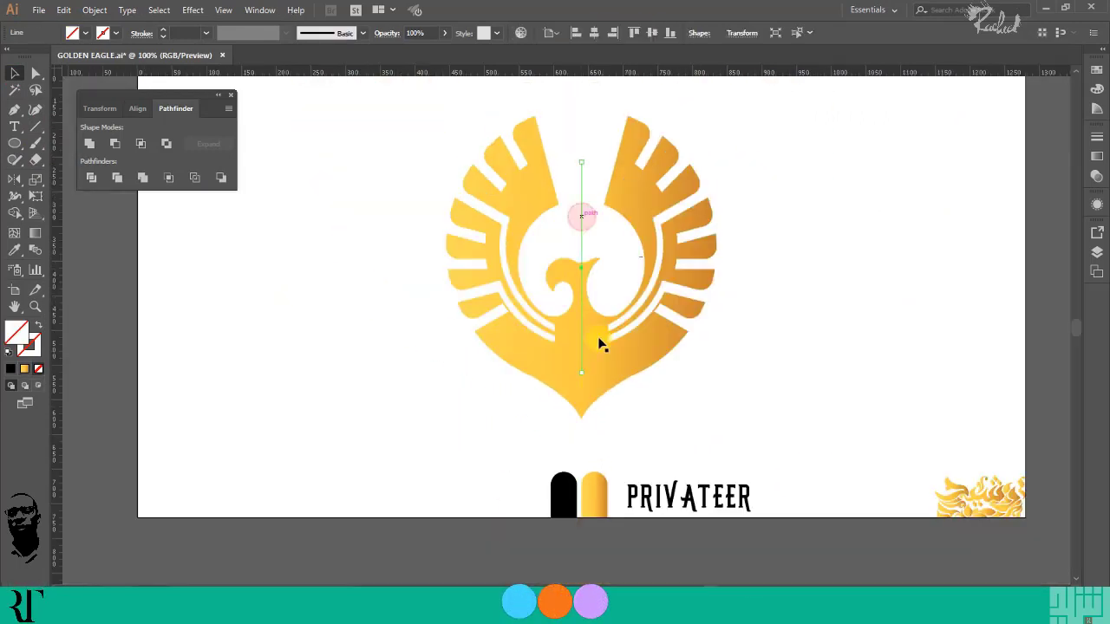
left_click(36, 73)
left_click_drag(581, 375, 577, 440)
left_click(630, 445)
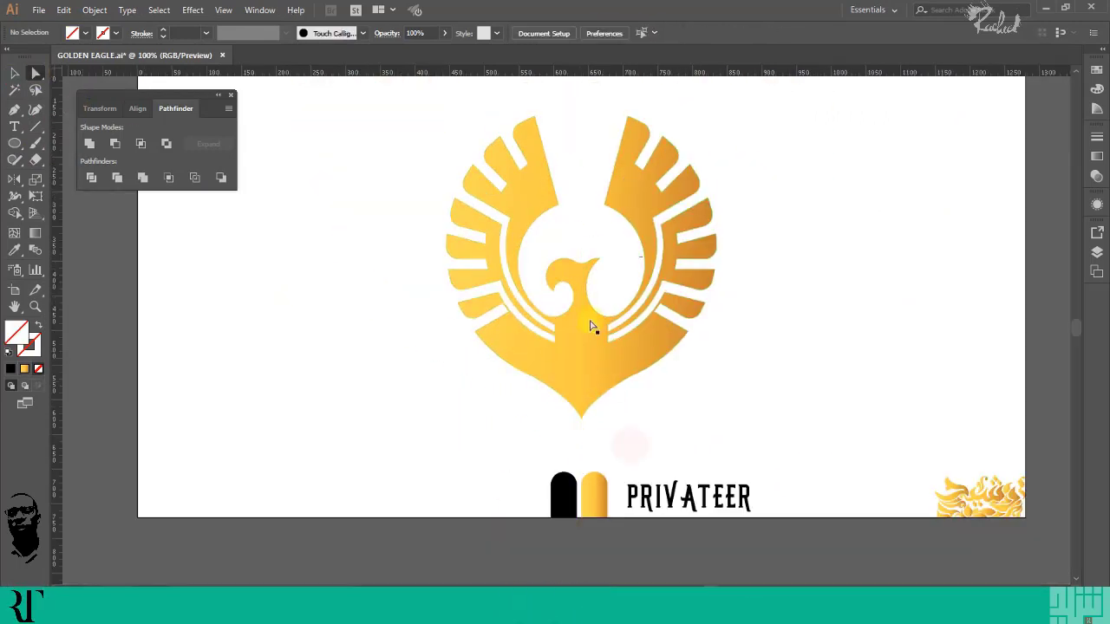
key("v")
Divide the eagle into two halves along the center line with Pathfinder and ungroup the result
scroll(592, 392, "up", 1)
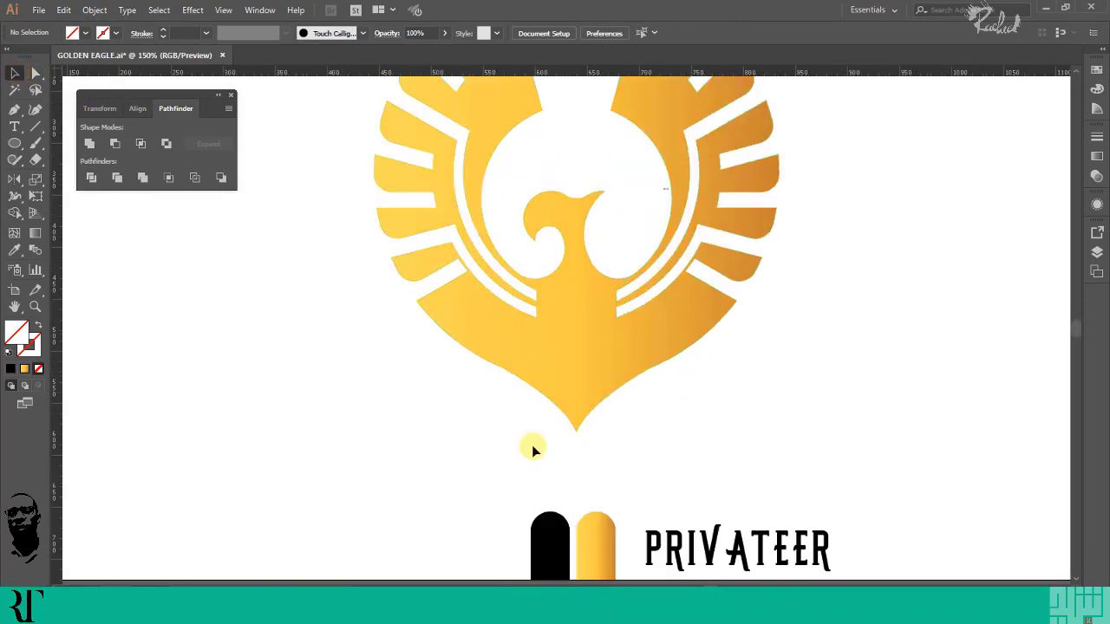
left_click_drag(530, 451, 599, 416)
scroll(556, 448, "up", 5)
scroll(570, 429, "down", 4)
left_click(592, 341)
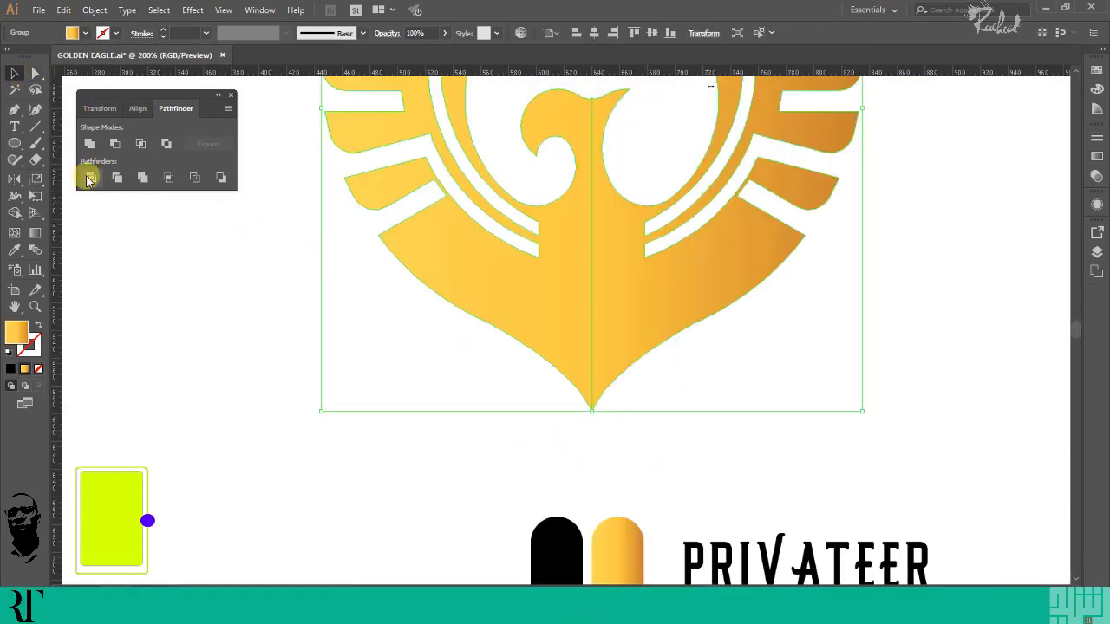
right_click(593, 343)
left_click(654, 459)
scroll(687, 449, "down", 2)
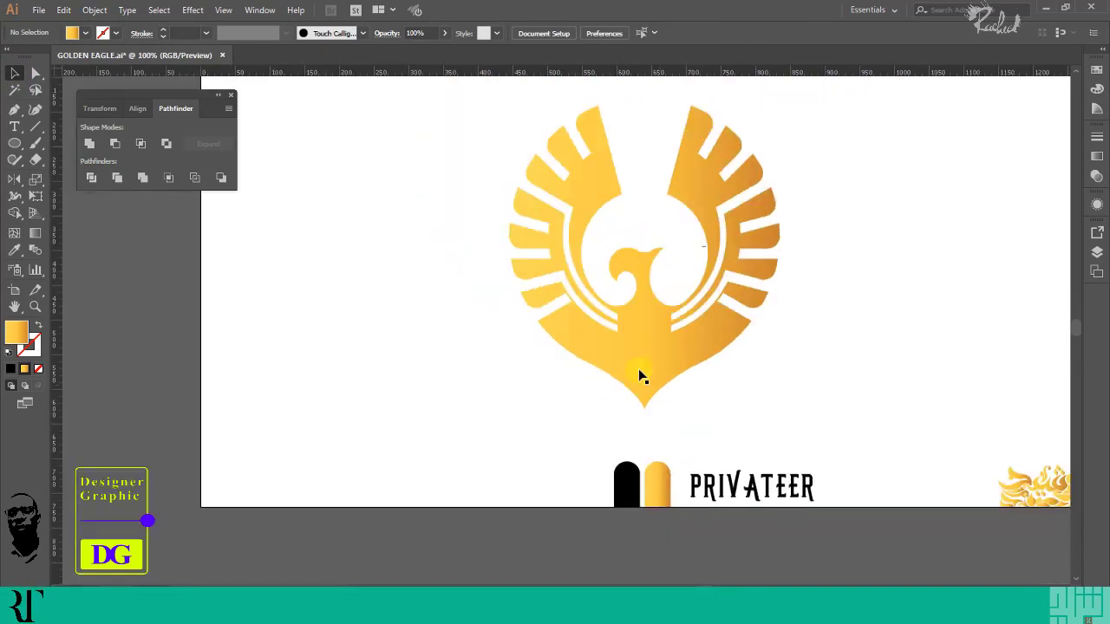
Redirect the gold gradient of the eagle's right half horizontally, running from the right wing's outer edge to the left wing's outer edge
left_click(639, 377)
left_click(35, 233)
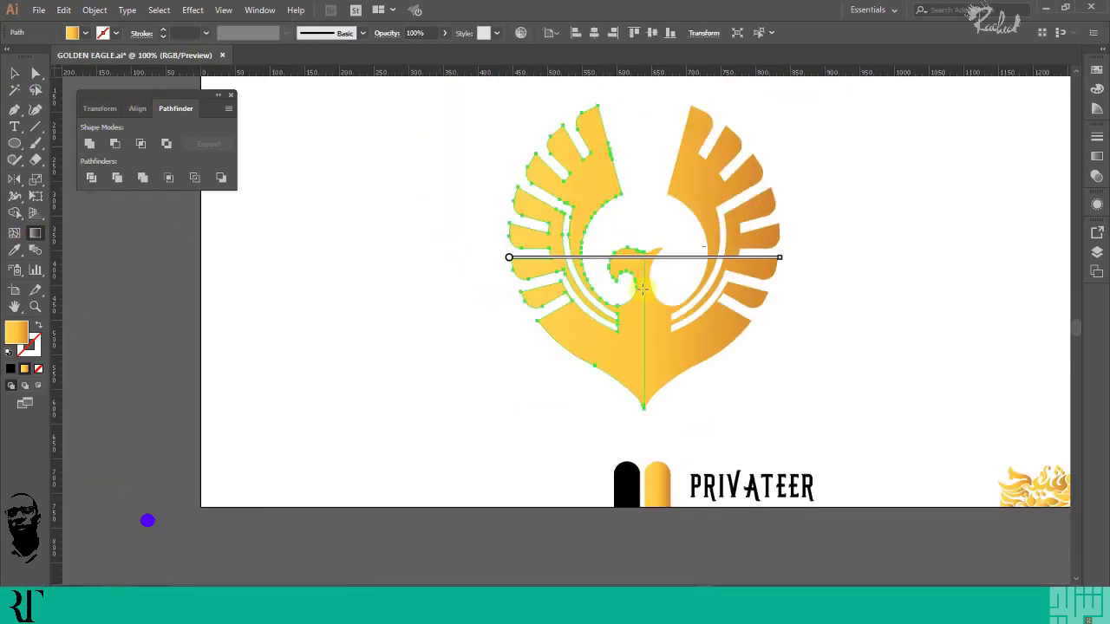
mouse_move(771, 259)
left_mouse_down()
mouse_move(512, 268)
mouse_move(777, 288)
mouse_move(512, 278)
left_mouse_up()
left_click(739, 319, "ctrl")
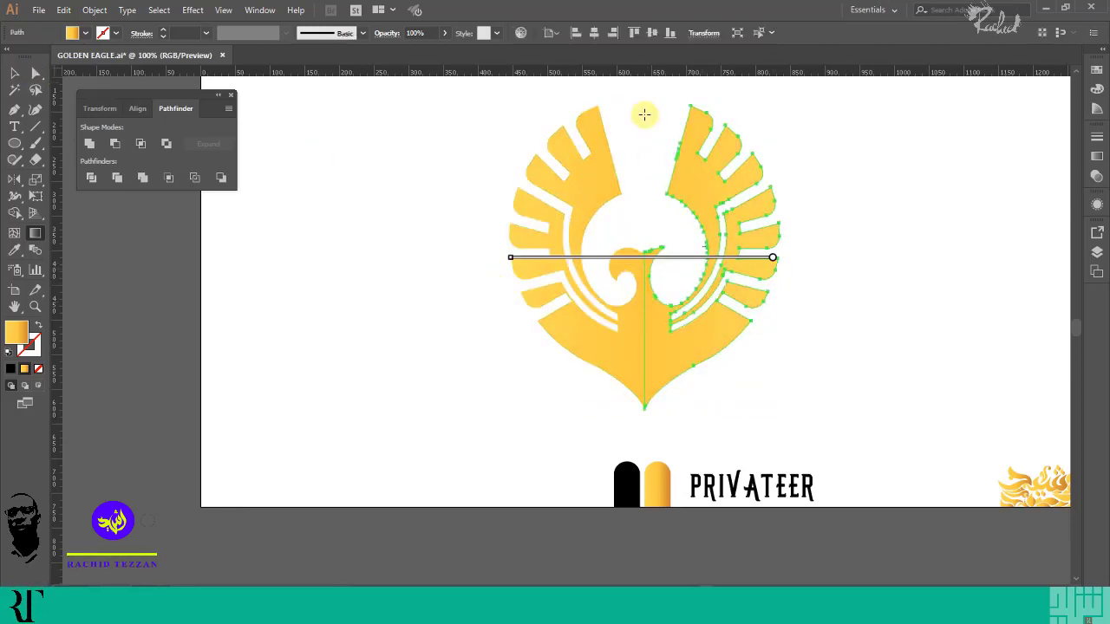
Redirect the gold gradient of the eagle's right half vertically, running from above the head down to the bottom tip
left_click_drag(642, 406, 642, 406)
left_click(811, 411, "ctrl")
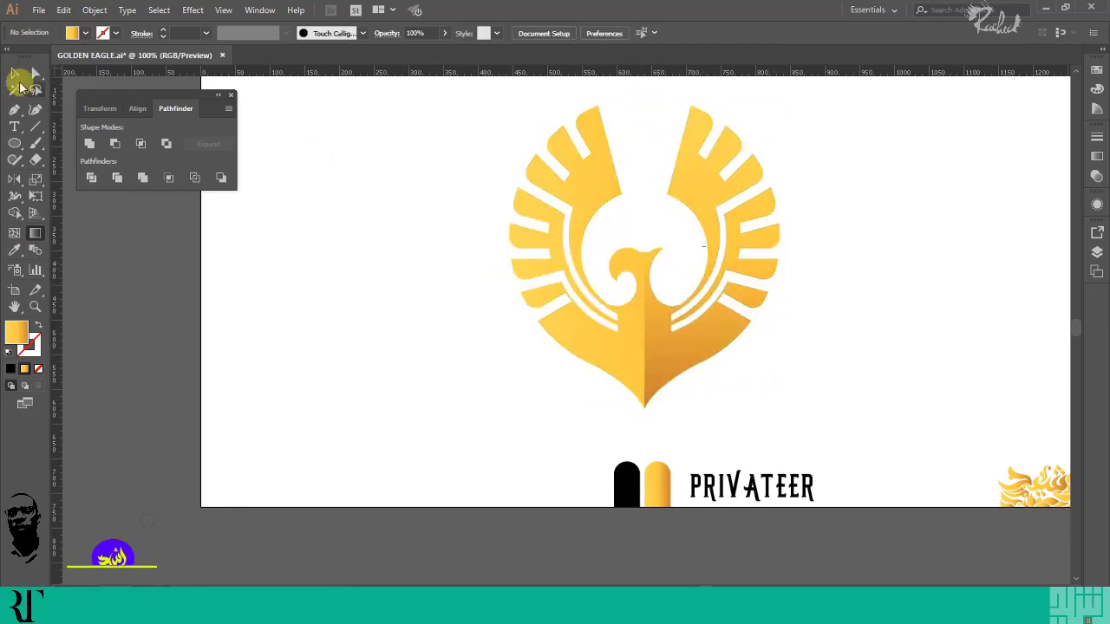
Scale the whole eagle down to about 204 by 229 px and reposition it above the color swatches
scroll(724, 344, "down", 1)
scroll(722, 342, "right", 1)
key("ctrl+a")
left_click_drag(639, 184, 634, 280)
left_click_drag(648, 350, 647, 284)
scroll(647, 306, "up", 1)
left_click(655, 310)
scroll(647, 205, "up", 1)
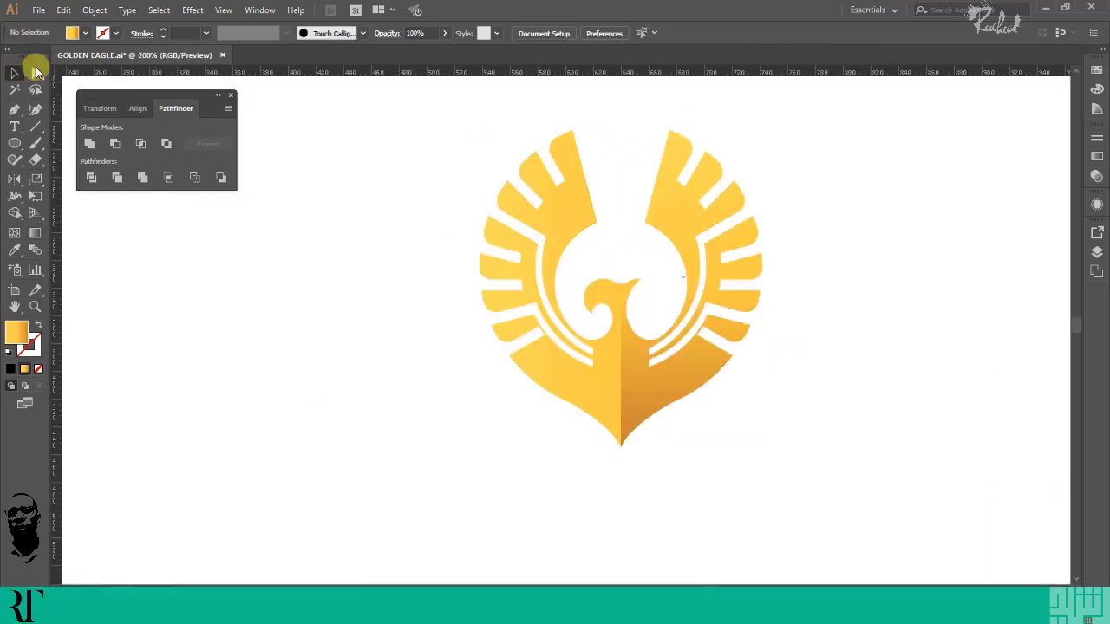
Round the inner notch corners between the feathers on both wings with a radius of about 9.24 px
left_click(36, 73)
scroll(529, 172, "up", 1)
left_click(604, 191)
left_click(561, 233, "shift")
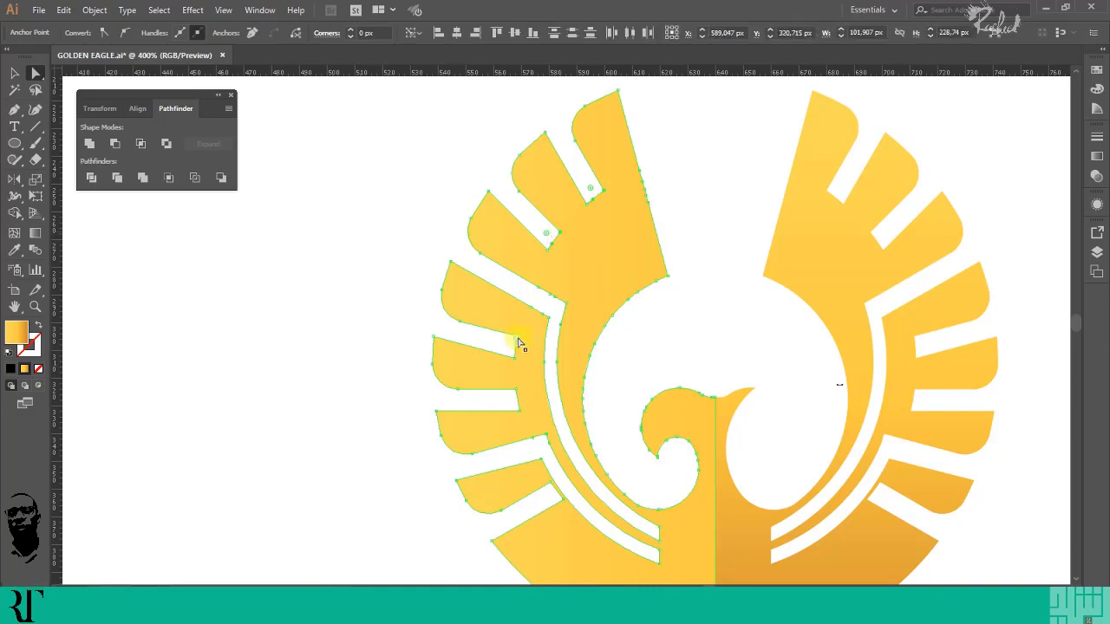
scroll(518, 394, "down", 1)
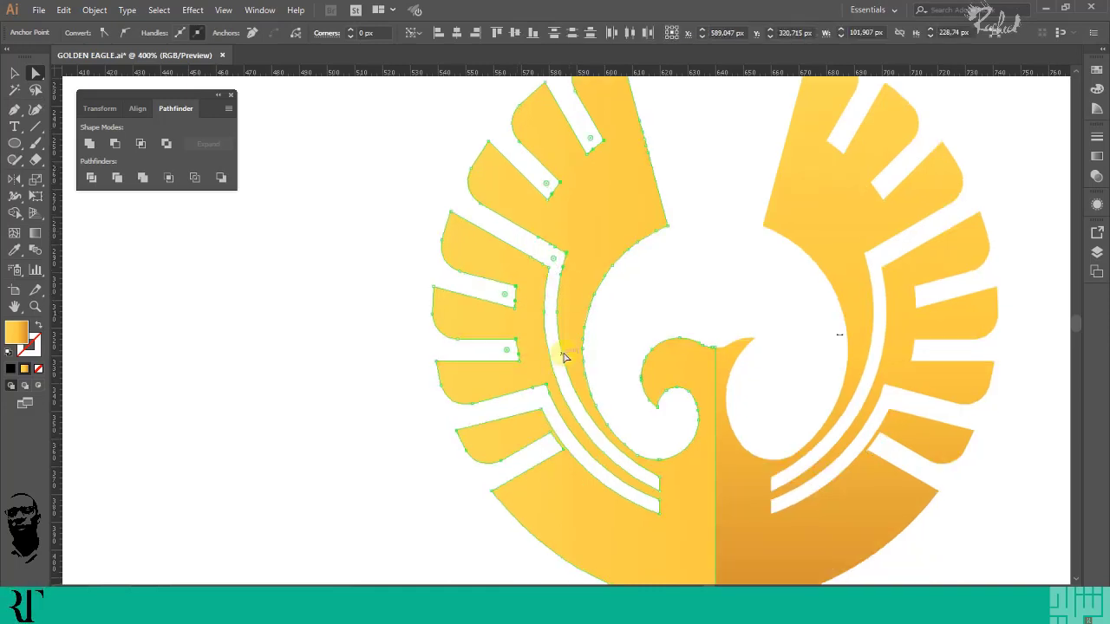
left_click(902, 445, "shift")
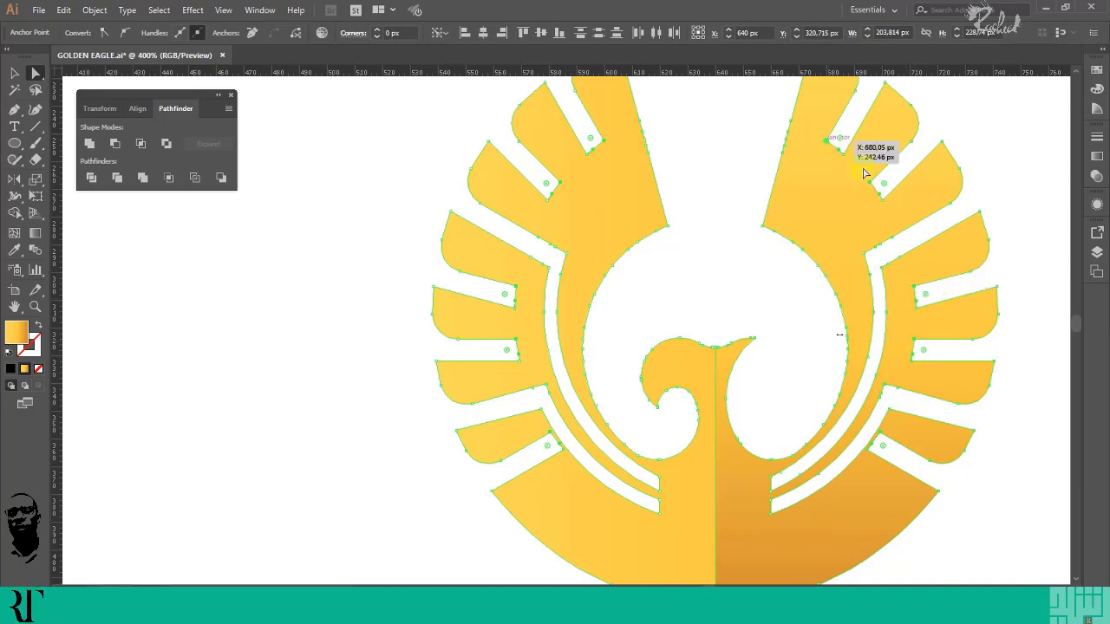
left_click_drag(864, 173, 991, 256)
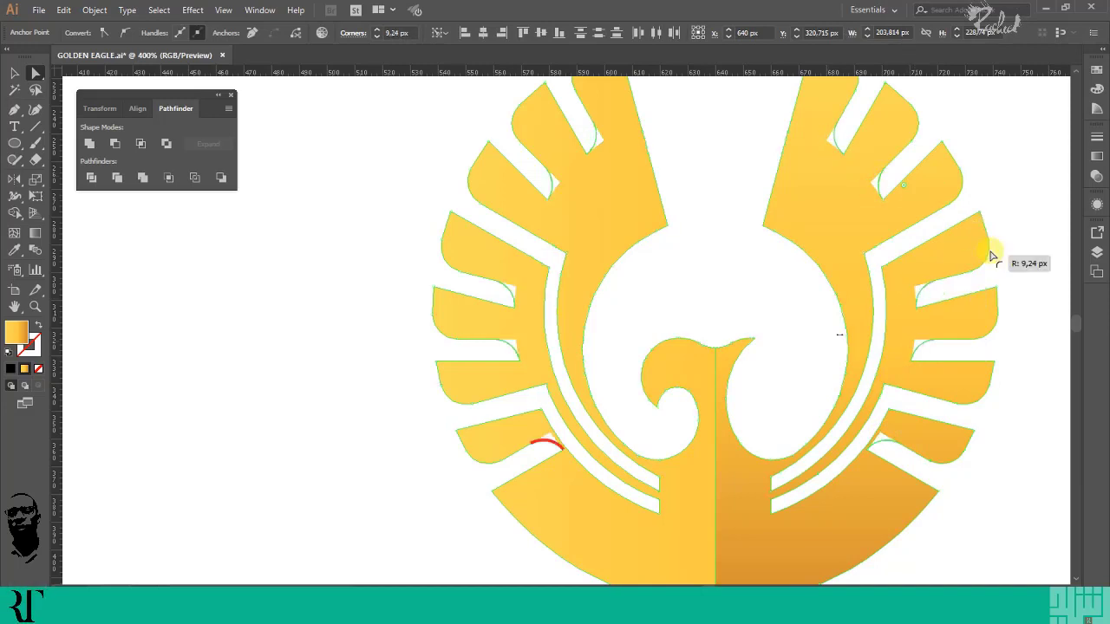
left_click(395, 359)
Round the upper corners at the inner ends of the curved slits on both sides of the eagle's body
scroll(600, 328, "down", 1)
scroll(650, 451, "up", 2)
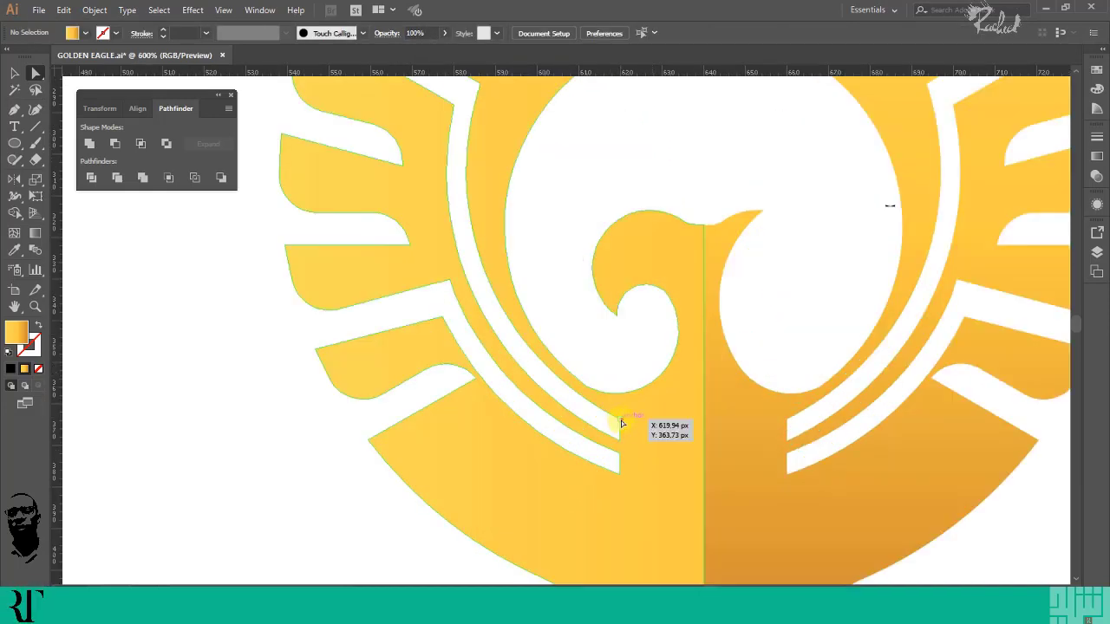
left_click(621, 423)
left_click(787, 420, "shift")
left_click(787, 454, "shift")
left_click_drag(798, 462, 885, 511)
left_click(813, 315)
Try to round the inner corner of each wing above the eagle's head
scroll(747, 317, "down", 1)
scroll(728, 312, "down", 2)
scroll(710, 309, "up", 4)
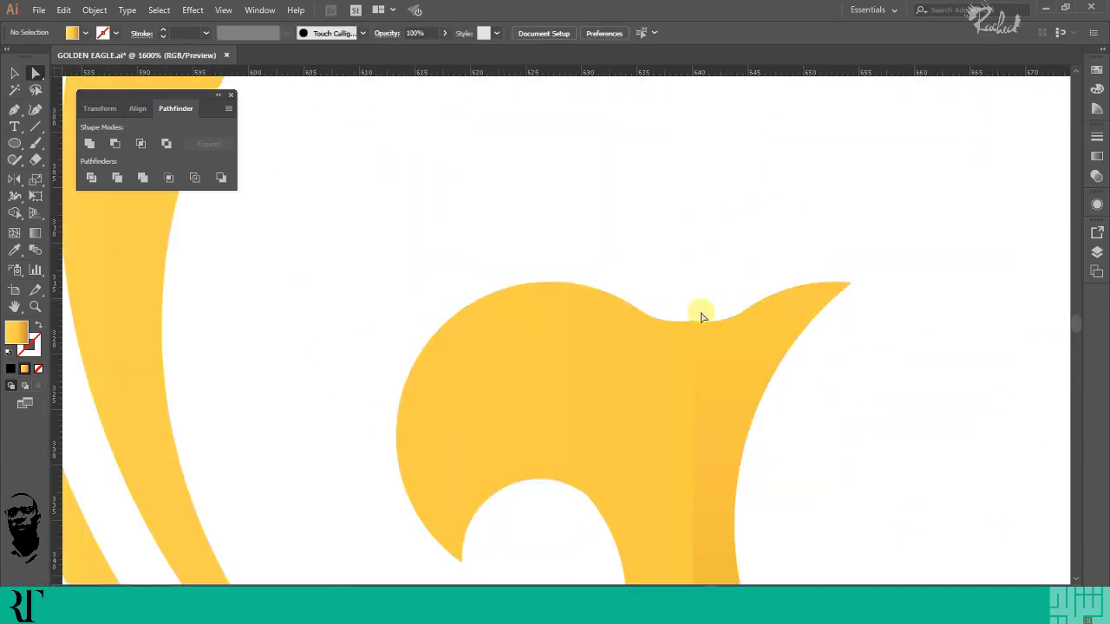
scroll(704, 312, "down", 3)
scroll(564, 421, "down", 1)
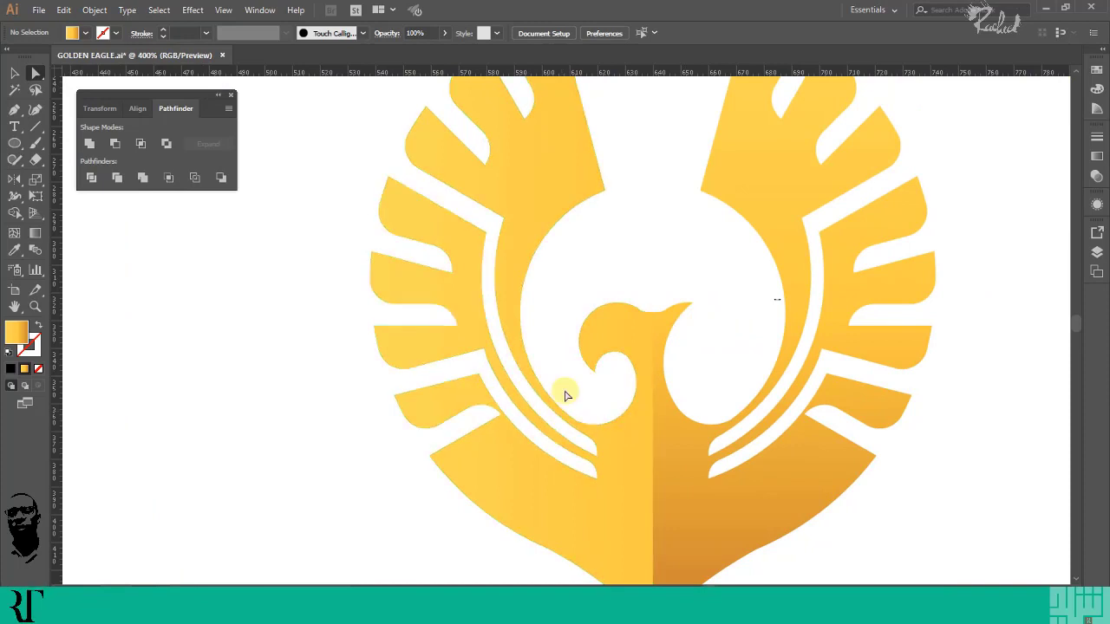
scroll(572, 381, "down", 1)
scroll(596, 249, "up", 1)
left_click(597, 249)
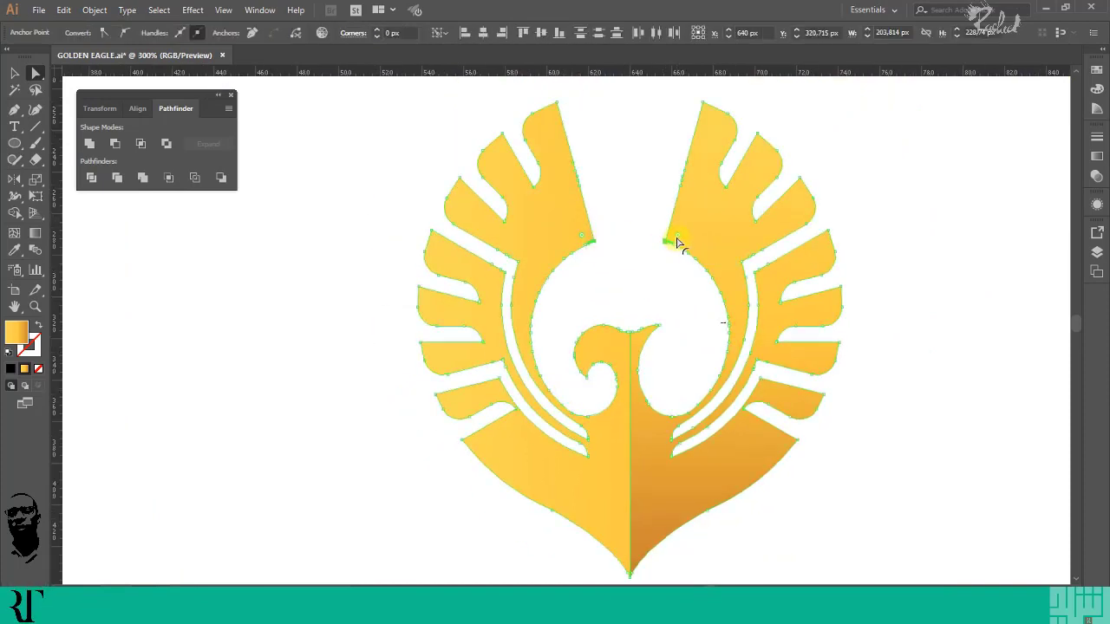
left_click(874, 270)
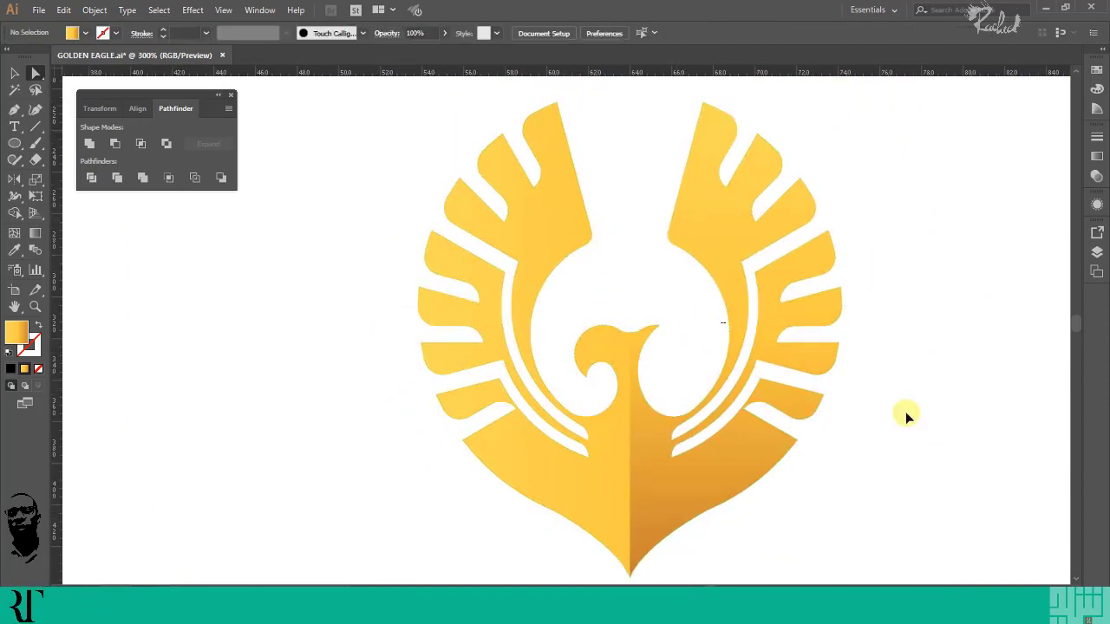
Duplicate the PRIVATEER text below the eagle and change the copy's wording to GOLDEN EAGLE
scroll(841, 365, "down", 1)
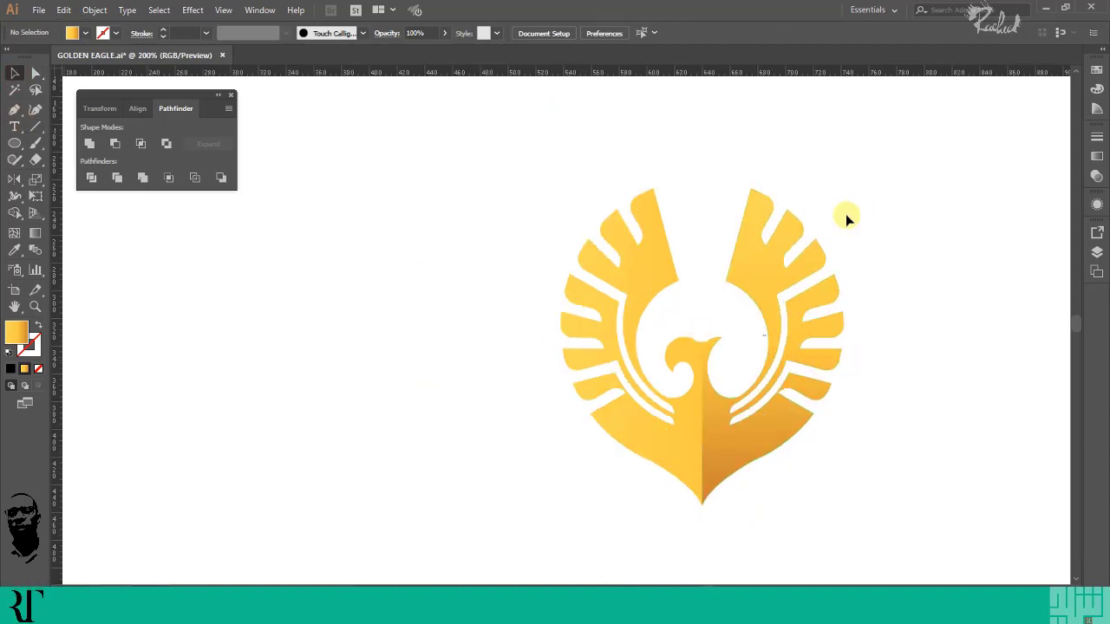
scroll(846, 214, "down", 1)
left_click_drag(770, 571, 658, 433)
double_click(655, 425)
type("GOLDEN EAGLE")
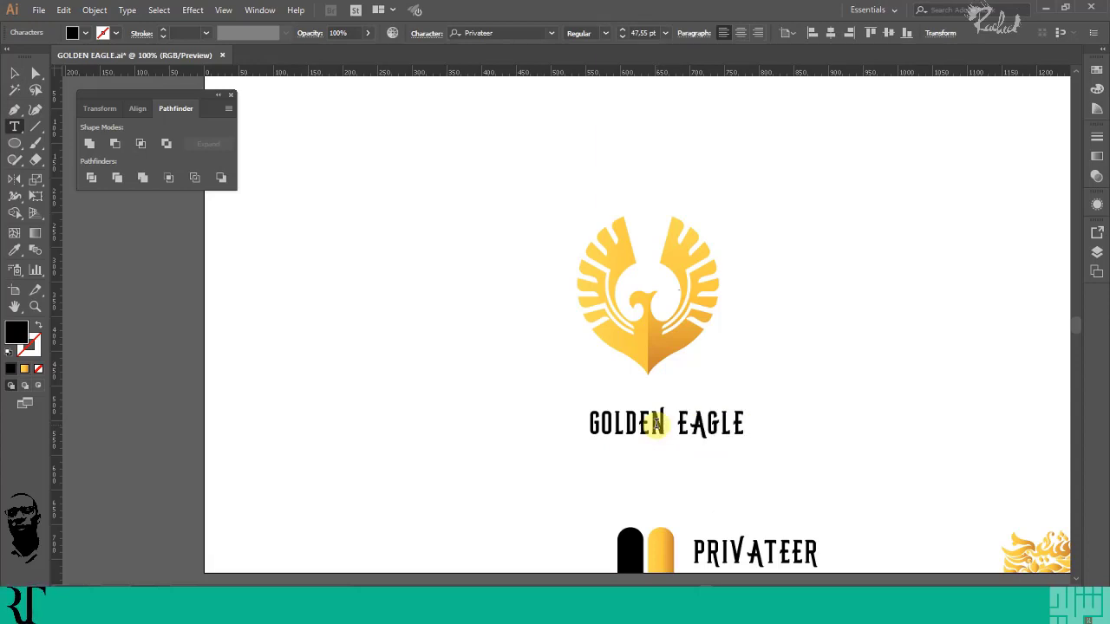
Convert the GOLDEN EAGLE text to outlines and center it horizontally under the eagle
left_click(14, 73)
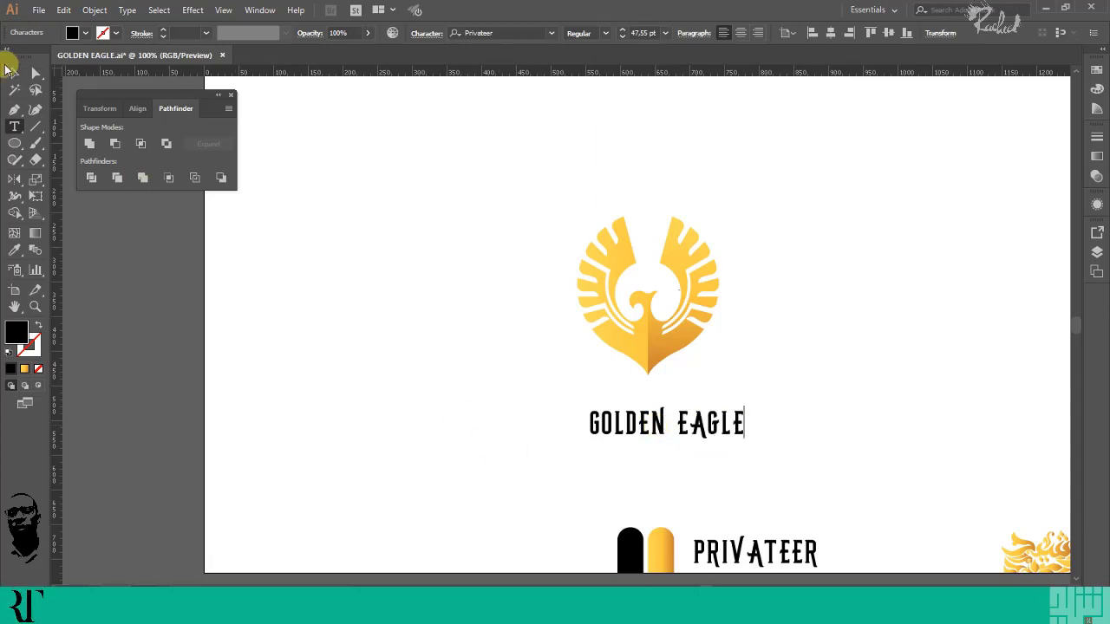
right_click(658, 428)
left_click(687, 252)
left_click(600, 37)
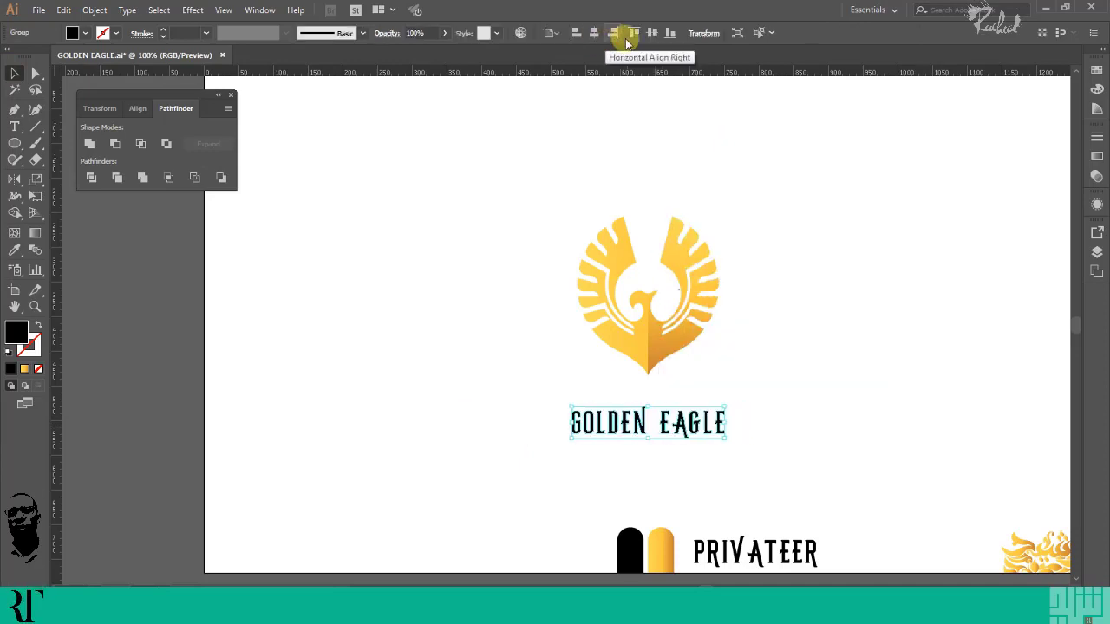
Move the GOLDEN EAGLE lettering up close to the eagle's bottom tip and scale it down proportionally
left_click_drag(657, 432, 661, 405)
scroll(659, 413, "up", 3)
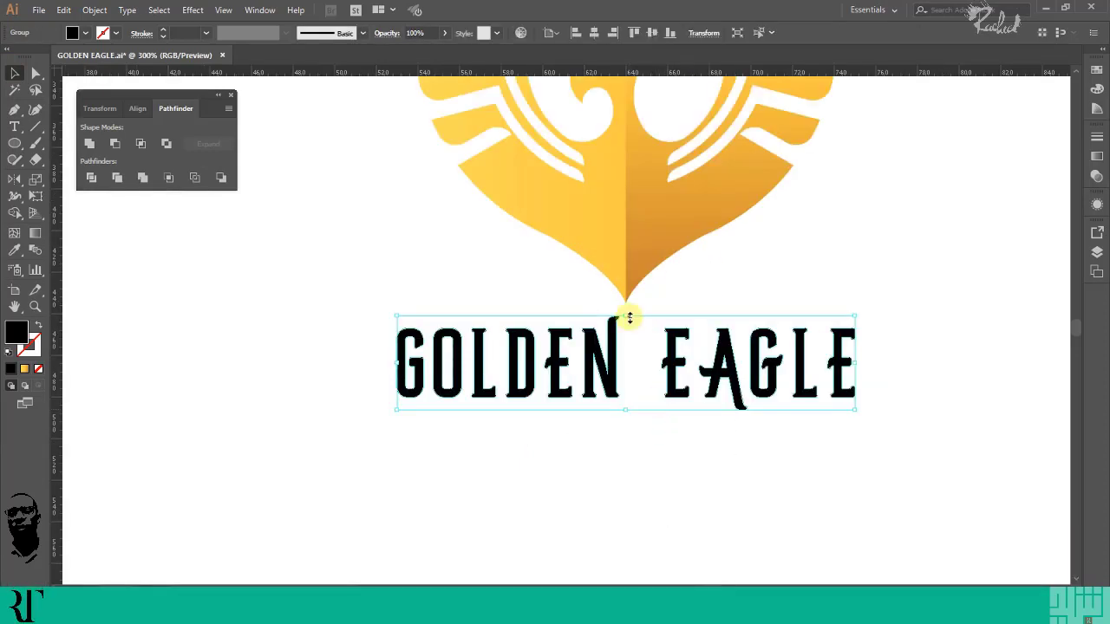
left_click_drag(627, 316, 675, 382)
left_click(650, 433)
scroll(687, 423, "down", 4)
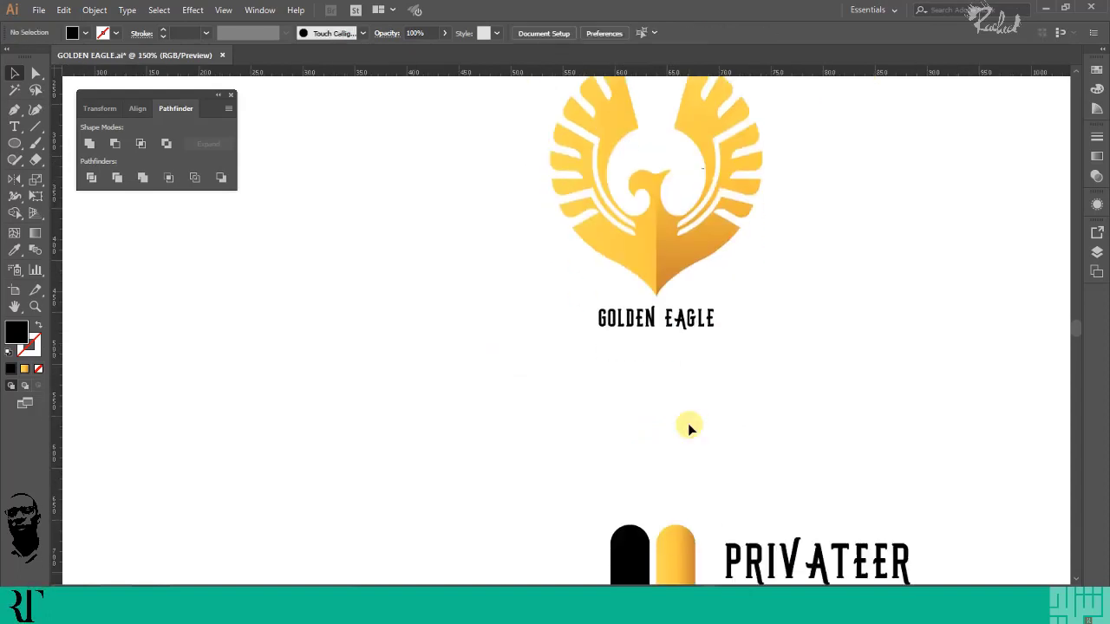